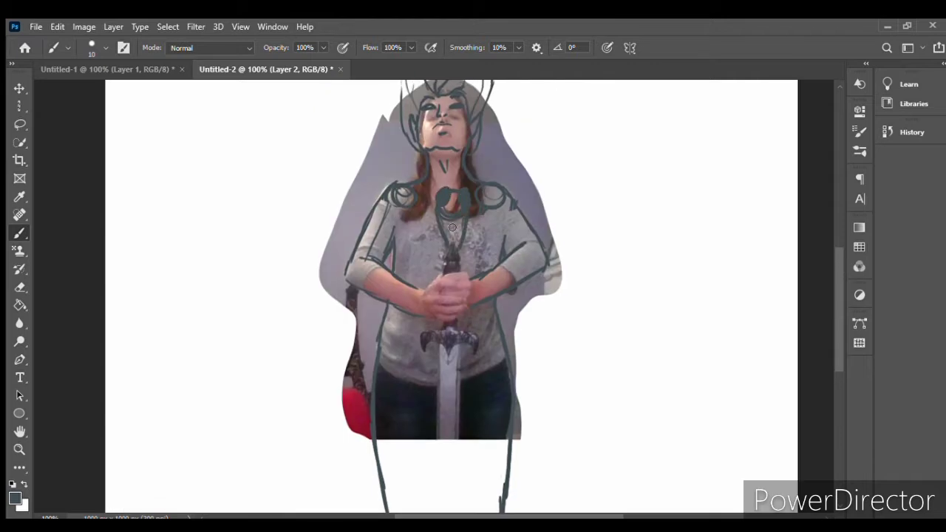
- Outline the arms around the clasped hands
drag(437, 289, 438, 305)
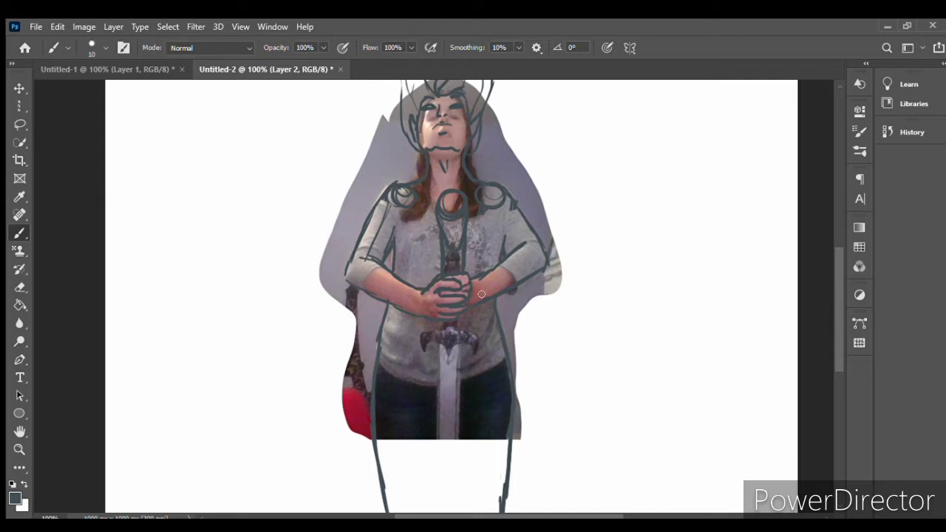
key(e)
key(b)
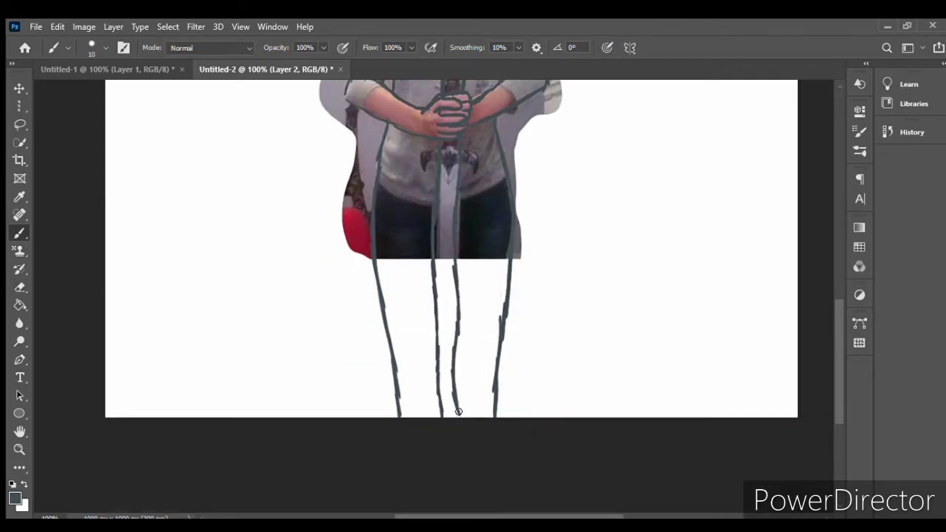
scroll(845, 269, down, 3)
- Hide the reference photo and add a line along the figure's upper arm
key(e)
key(b)
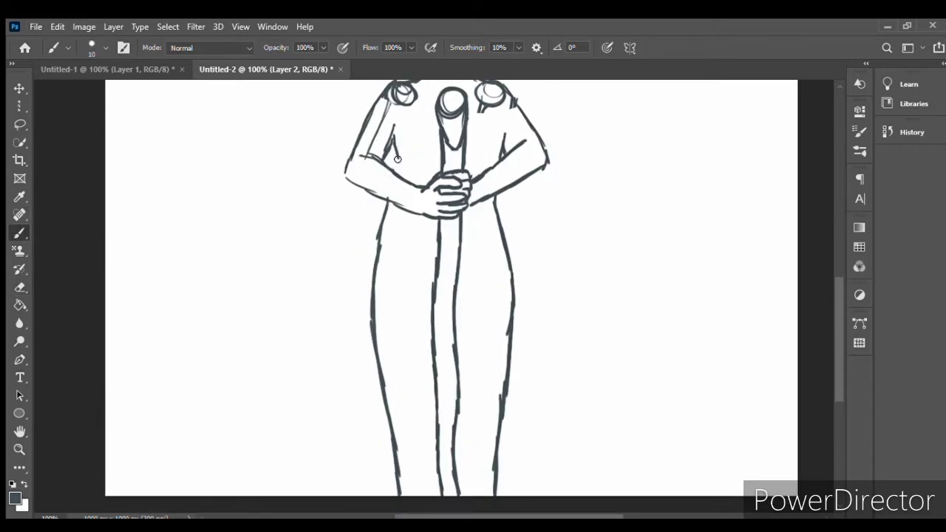
key(e)
scroll(451, 295, up, 2)
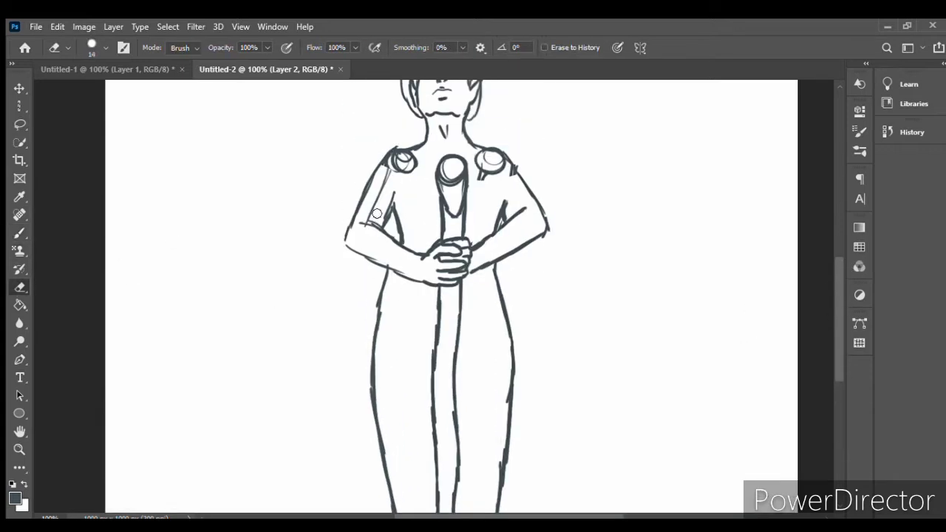
key(b)
drag(493, 199, 510, 220)
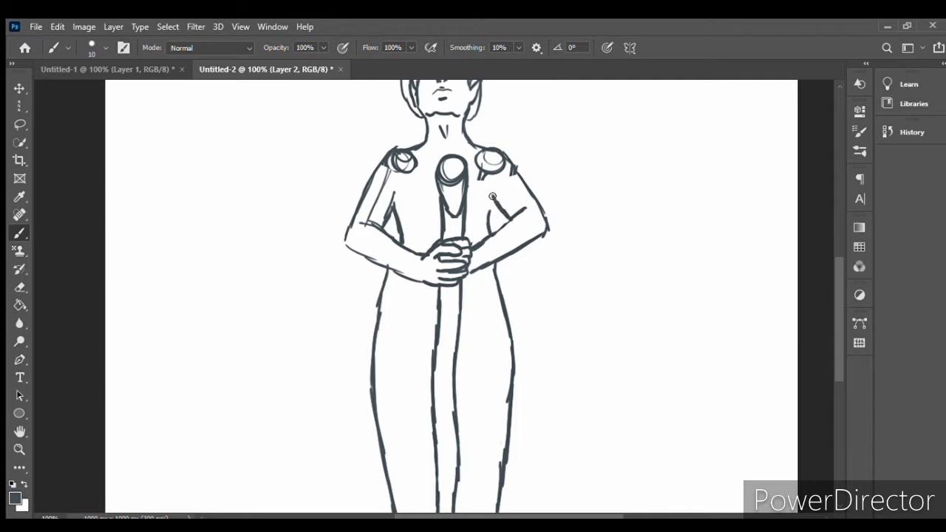
- Lasso the skirt lines and warp the skirt's left edge into shape
key(w)
scroll(232, 204, down, 2)
key(l)
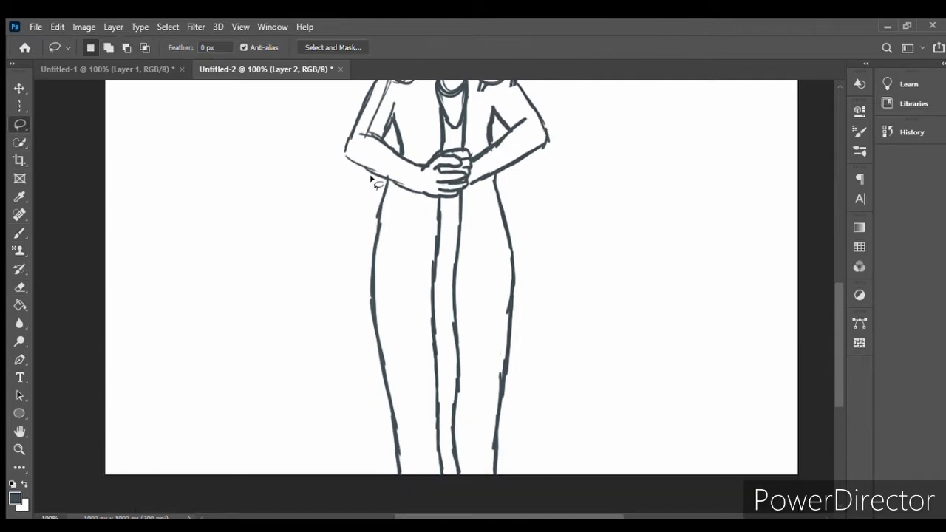
mouse_move(388, 177)
mouse_down()
mouse_move(469, 355)
mouse_move(526, 171)
mouse_up()
key(ctrl+t)
right_click(397, 362)
click(428, 473)
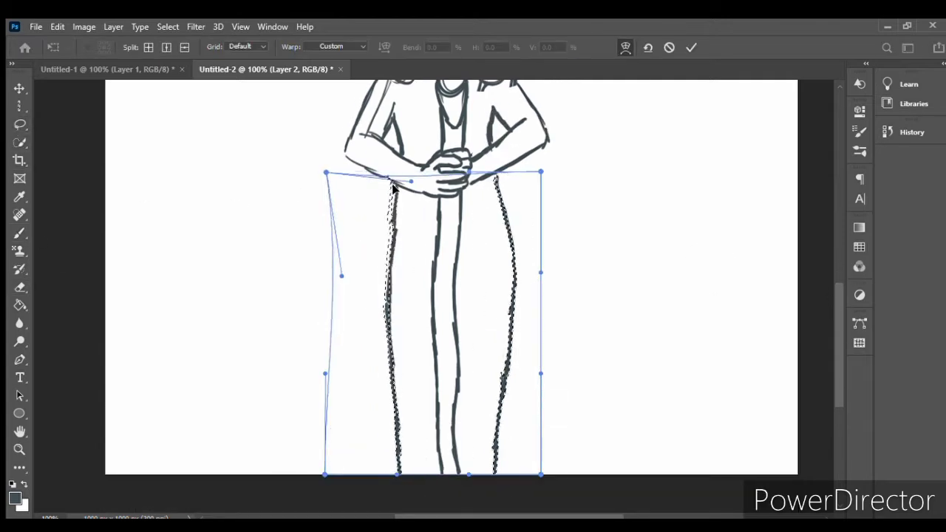
drag(337, 274, 497, 175)
key(Return)
key(ctrl+d)
- Select the right half of the skirt and reshape it with Free Transform
scroll(826, 296, up, 1)
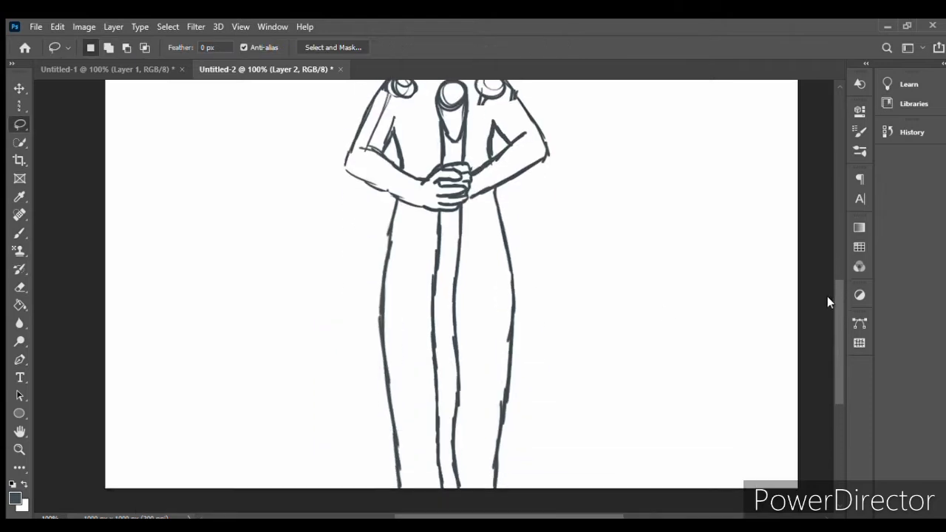
key(ctrl+t)
mouse_move(492, 119)
mouse_down()
mouse_move(481, 332)
mouse_move(506, 182)
mouse_up()
key(Escape)
key(ctrl+t)
key(Return)
key(ctrl+d)
key(b)
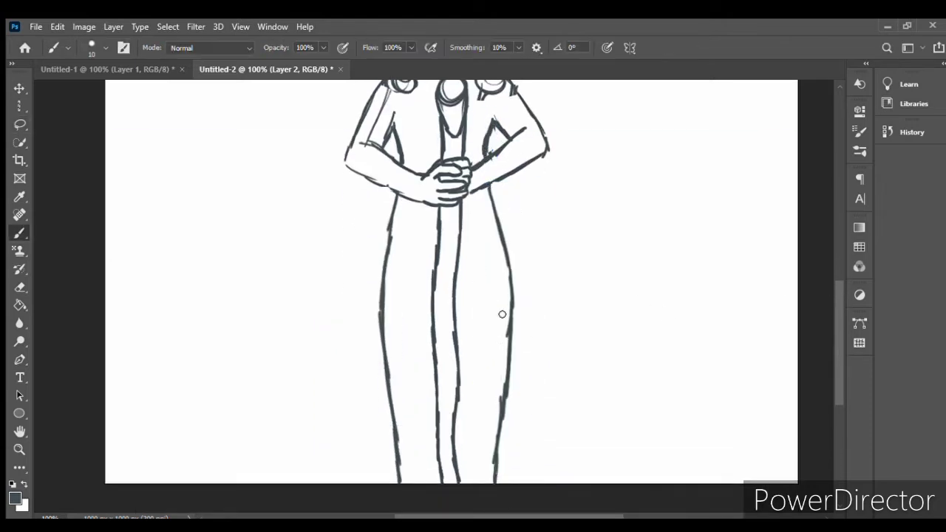
scroll(502, 314, up, 5)
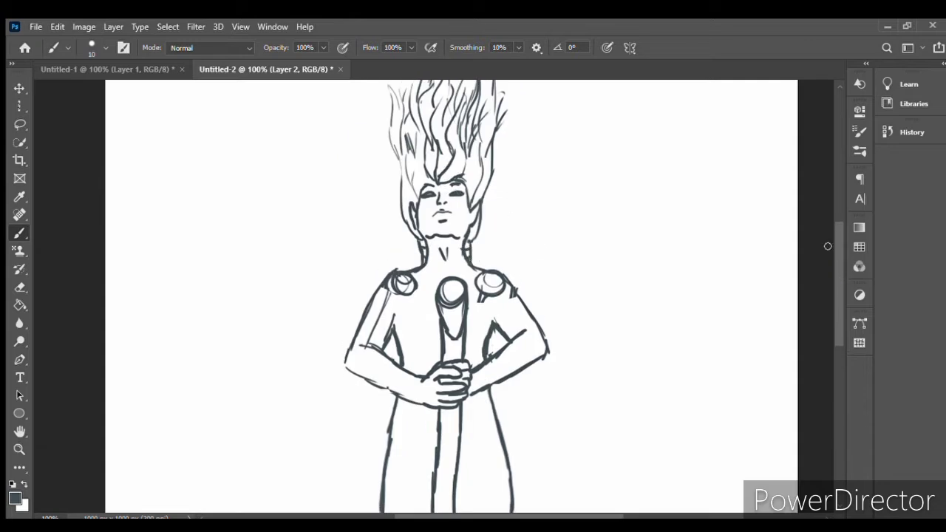
- Lasso the arms and clasped hands and reshape them with Free Transform
scroll(827, 246, down, 4)
key(l)
mouse_move(473, 226)
mouse_down()
mouse_move(405, 209)
mouse_move(444, 235)
mouse_up()
key(ctrl+t)
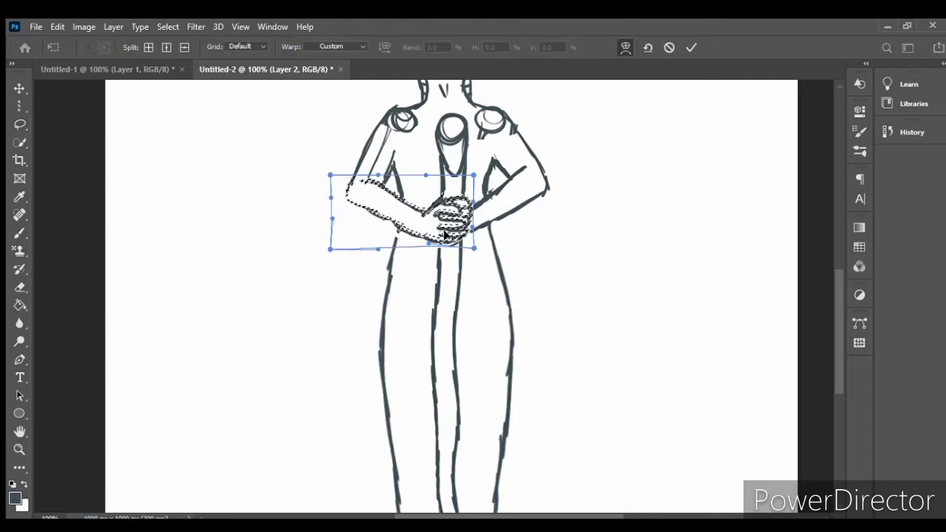
key(Return)
key(ctrl+d)
key(b)
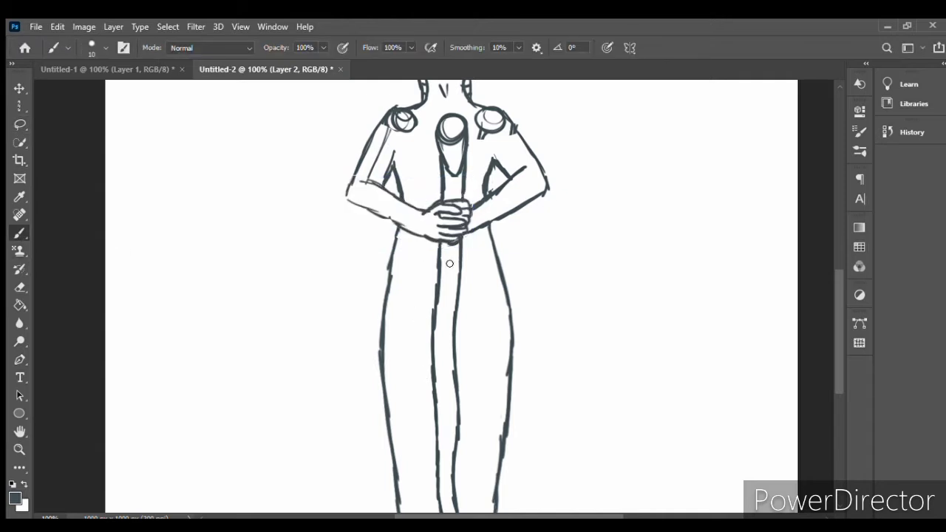
- Draft a long curving tail from the dress's side, undoing and redrawing attempts
scroll(832, 251, up, 1)
scroll(832, 252, down, 1)
scroll(819, 300, down, 3)
drag(512, 240, 534, 417)
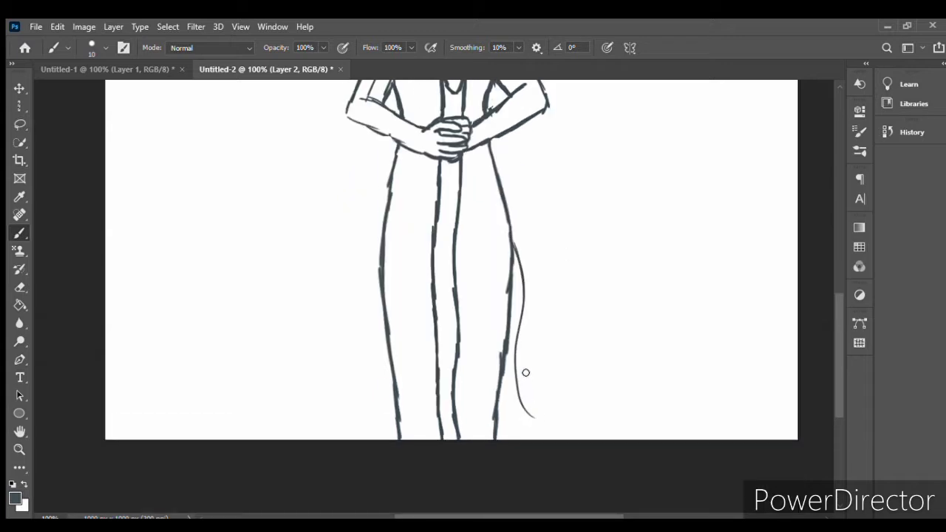
key(ctrl+z)
mouse_move(512, 222)
mouse_down()
mouse_move(443, 348)
mouse_move(424, 336)
mouse_move(425, 310)
mouse_move(441, 358)
mouse_move(477, 337)
mouse_up()
key(e)
key(b)
drag(517, 288, 434, 358)
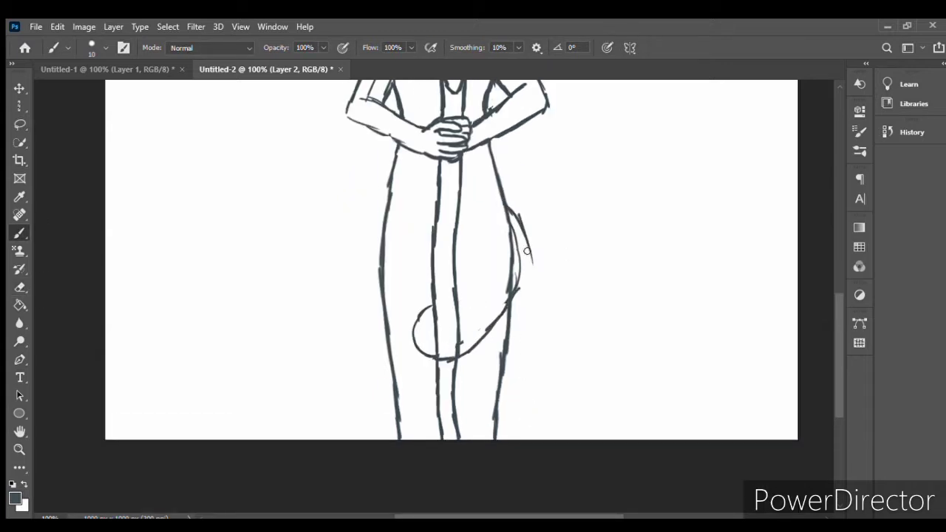
mouse_move(496, 172)
mouse_down()
mouse_move(518, 332)
mouse_move(435, 373)
mouse_up()
key(ctrl+z)
- Redraw the tail as a bigger loop with its inner edge and curled tip
mouse_move(517, 325)
mouse_down()
mouse_move(407, 348)
mouse_move(440, 284)
mouse_up()
mouse_move(521, 250)
mouse_down()
mouse_move(517, 325)
mouse_move(447, 377)
mouse_up()
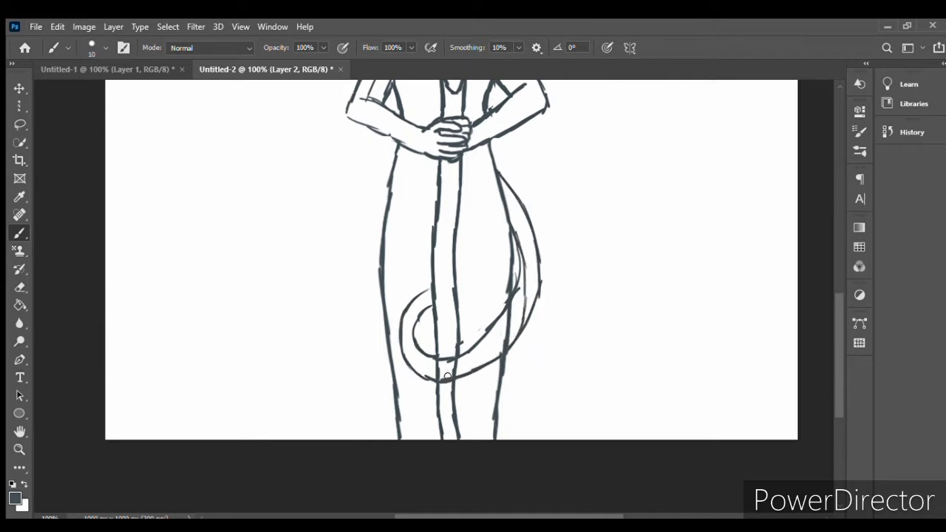
drag(415, 321, 421, 367)
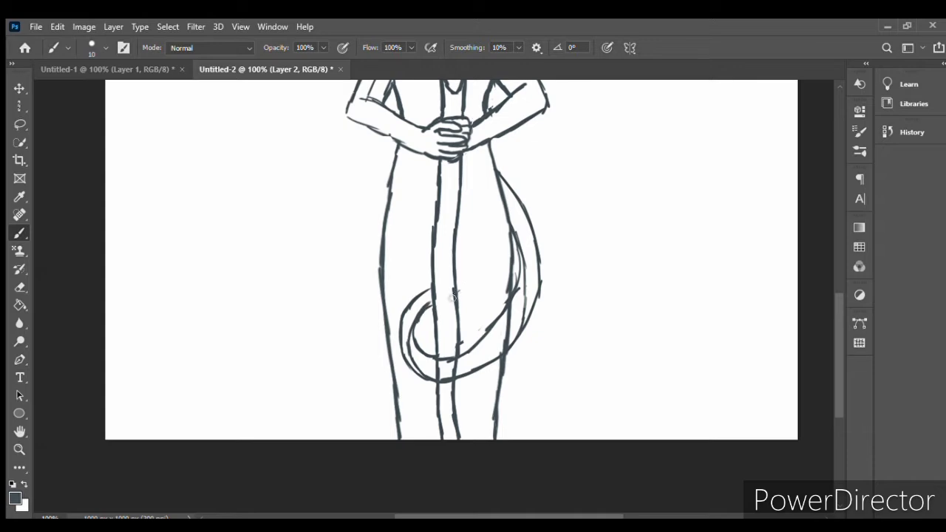
mouse_move(452, 294)
mouse_down()
mouse_move(485, 304)
mouse_move(489, 332)
mouse_up()
drag(466, 280, 506, 328)
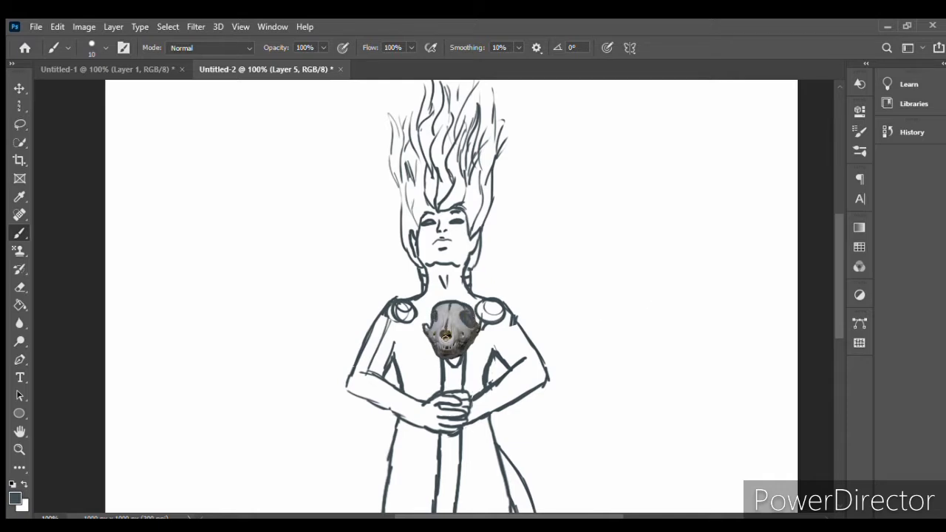
- Zoom in, erase the scribbles over the staff's skull and redraw its left eye socket
click(445, 337)
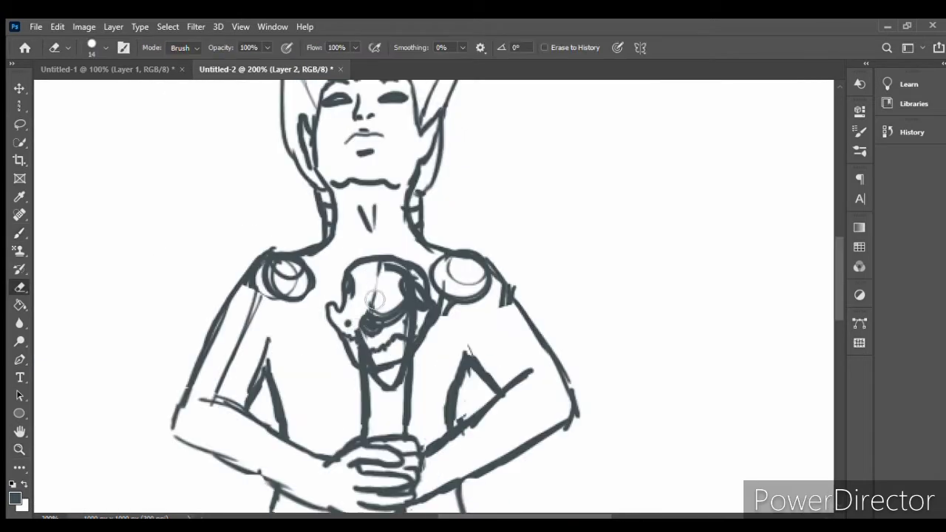
mouse_move(375, 299)
mouse_down()
mouse_move(373, 365)
mouse_move(414, 336)
mouse_move(425, 302)
mouse_move(452, 318)
mouse_up()
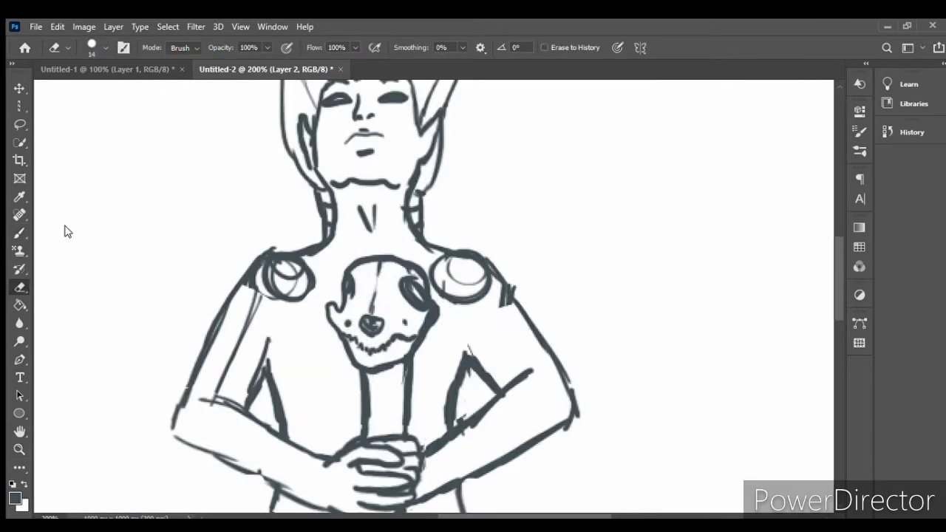
key(b)
drag(351, 272, 349, 297)
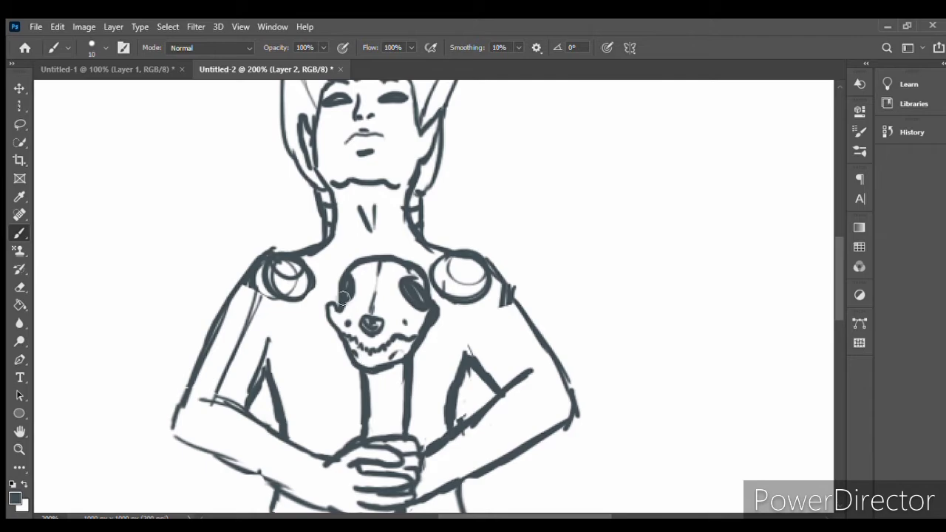
- On a new Layer 5, draw the collar piece across the left shoulder
scroll(789, 266, up, 2)
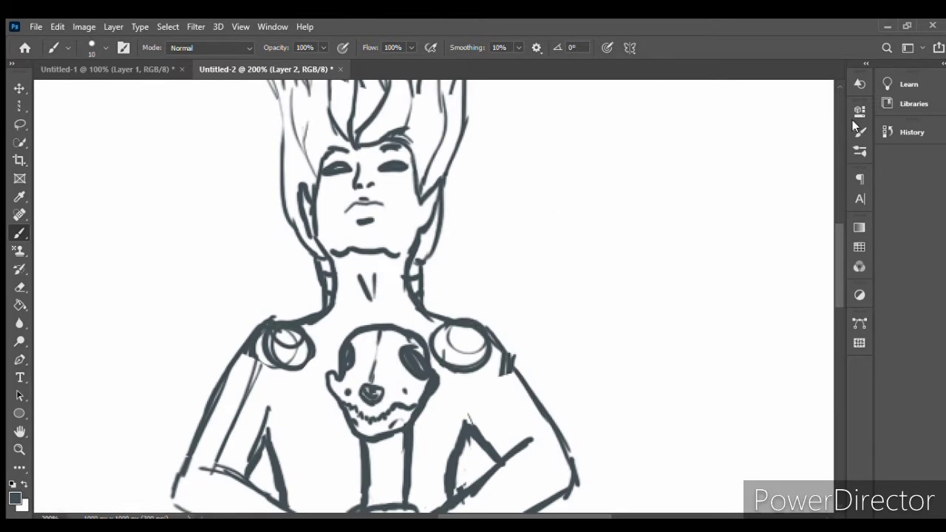
drag(455, 133, 179, 338)
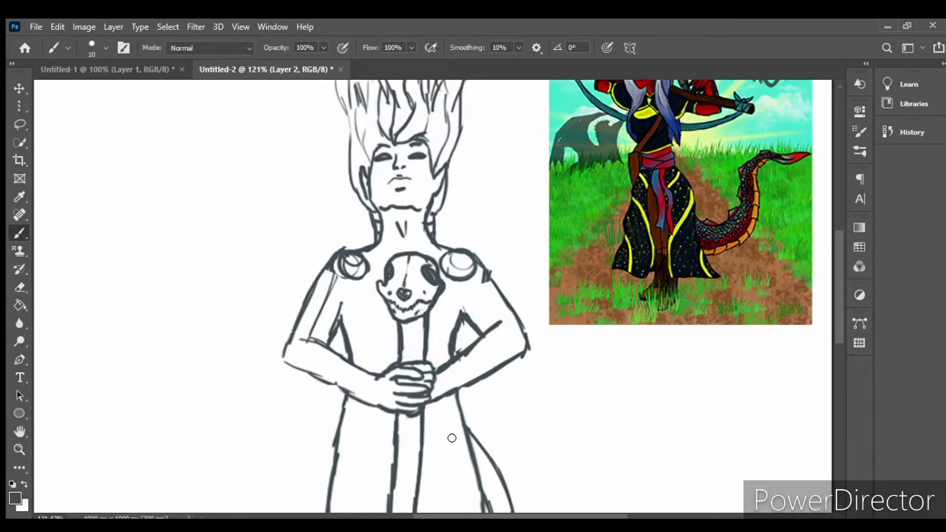
key(ctrl+shift+alt+n)
key(space)
mouse_move(375, 242)
mouse_down()
mouse_move(299, 211)
mouse_move(338, 279)
mouse_up()
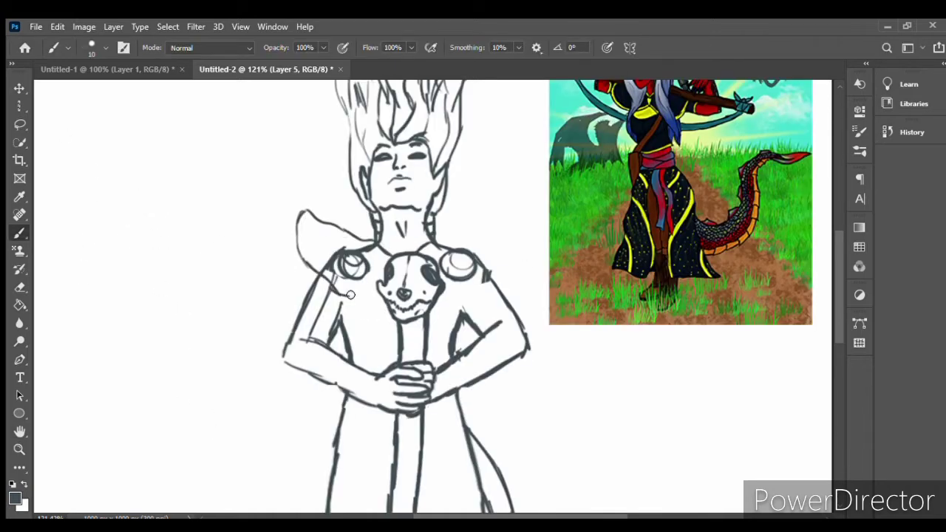
key(ctrl+z)
drag(298, 256, 383, 294)
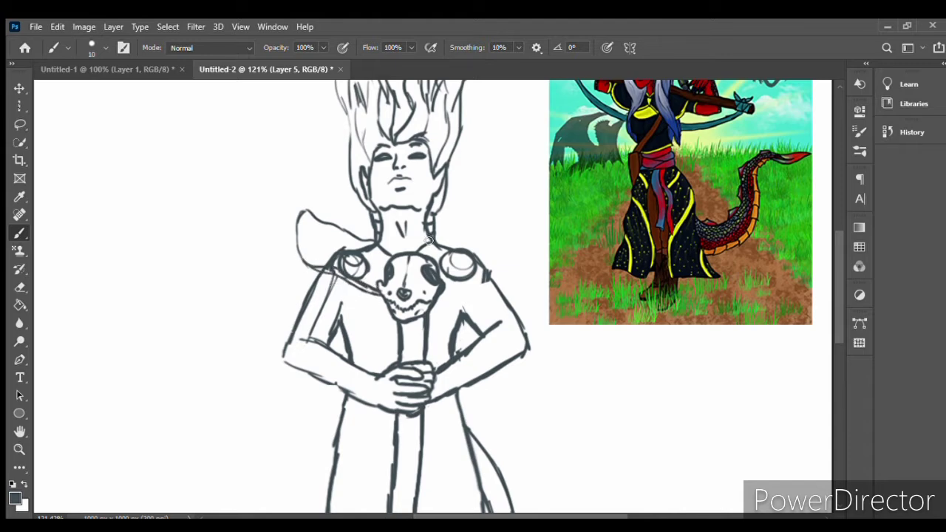
- Draw and refine the collar piece over the right shoulder
drag(425, 244, 515, 224)
key(e)
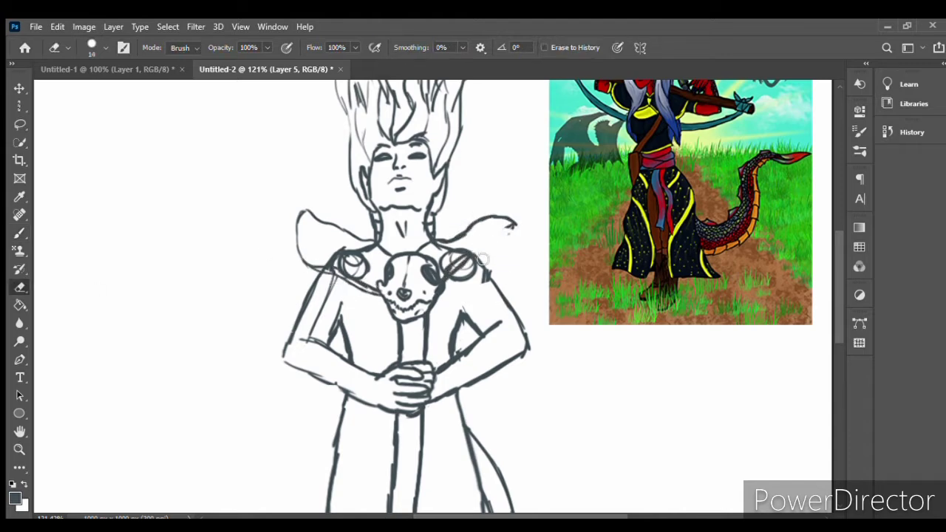
key(b)
mouse_move(448, 303)
mouse_down()
mouse_move(521, 221)
mouse_move(462, 292)
mouse_up()
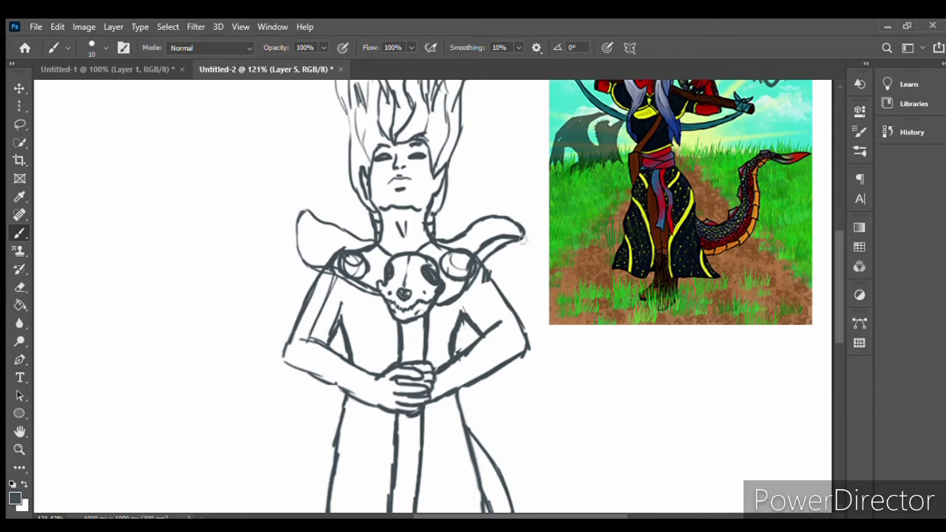
mouse_move(521, 239)
mouse_down()
mouse_move(472, 251)
mouse_move(514, 222)
mouse_up()
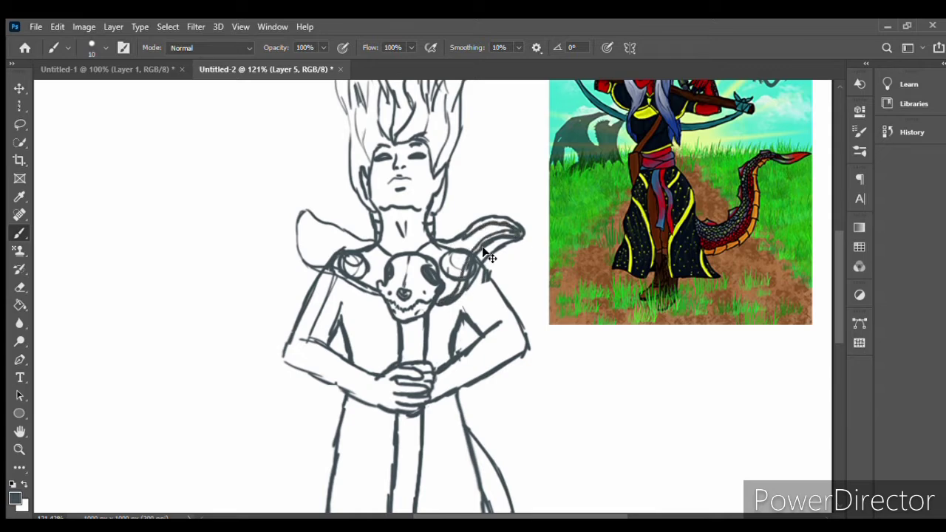
key(ctrl+z)
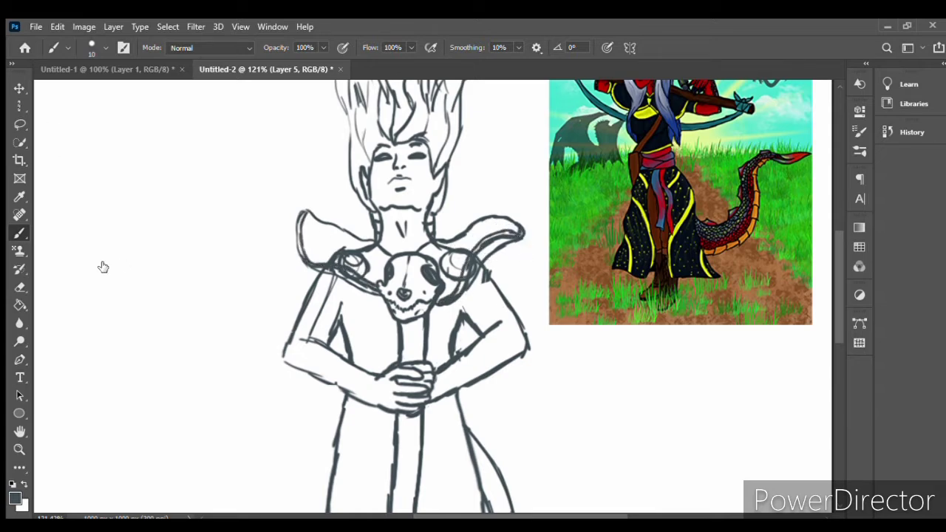
- Quick-select both collar pieces and fill their lines with magenta
key(w)
drag(318, 236, 488, 237)
key(b)
key(alt+BackSpace)
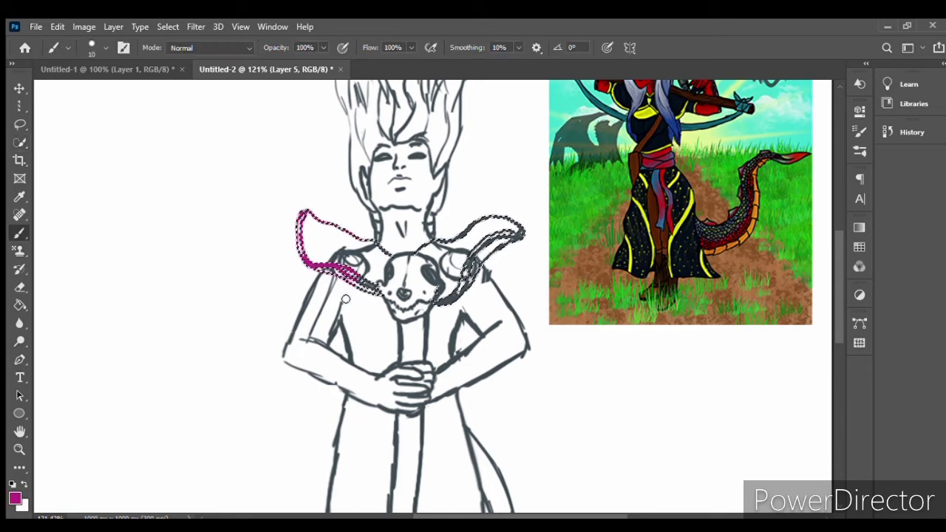
- Draw magenta scarf lines along both arms, the torso and beneath the skull
key(ctrl+d)
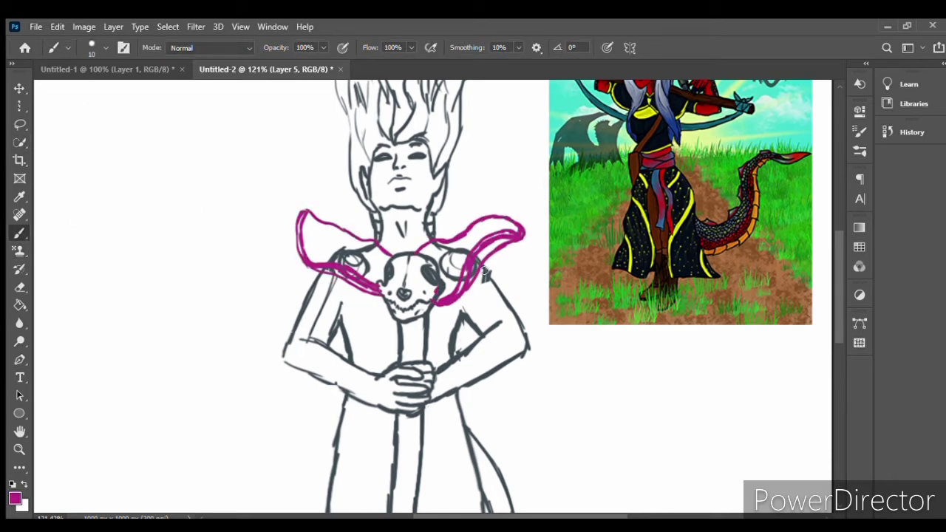
drag(492, 284, 468, 325)
drag(313, 269, 345, 341)
drag(365, 297, 395, 313)
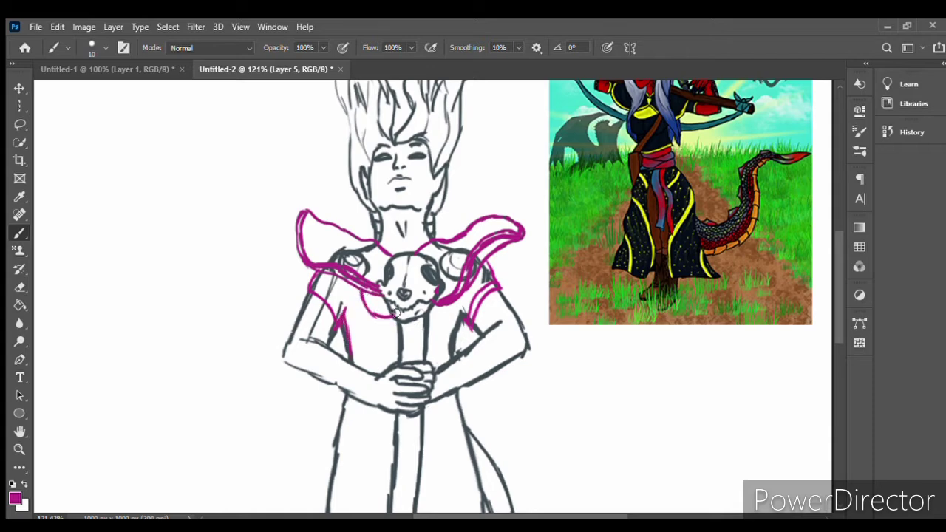
drag(344, 336, 373, 359)
drag(462, 300, 447, 350)
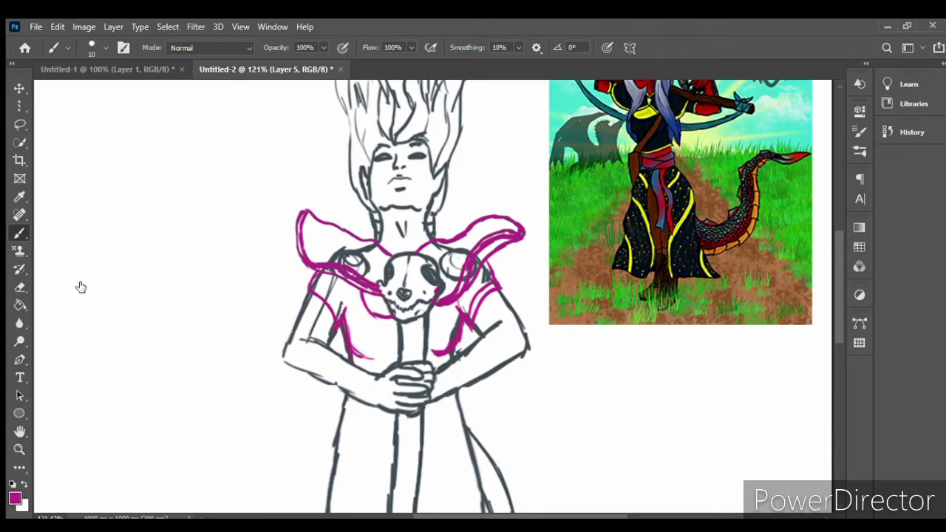
- Draw magenta sash bands around the waist with a top edge
scroll(763, 299, down, 4)
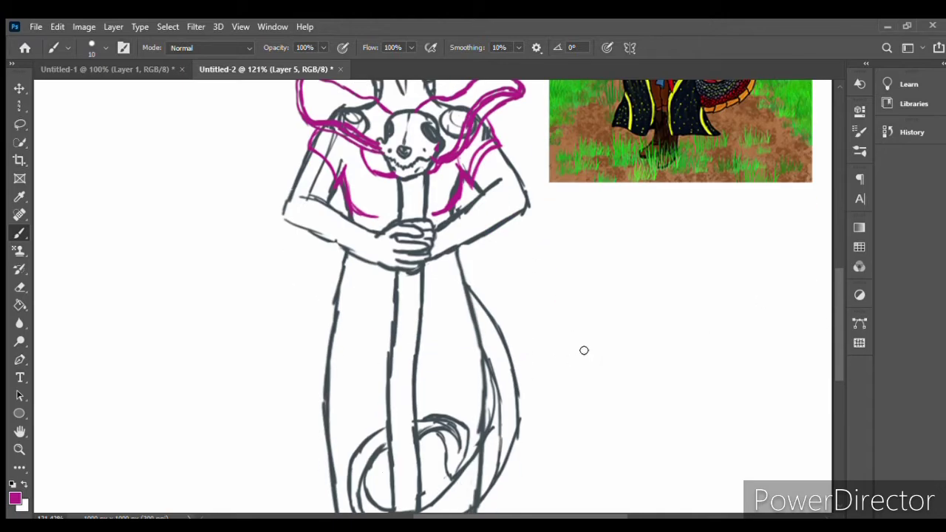
scroll(836, 273, up, 2)
scroll(836, 273, down, 1)
drag(353, 286, 332, 347)
drag(452, 278, 467, 331)
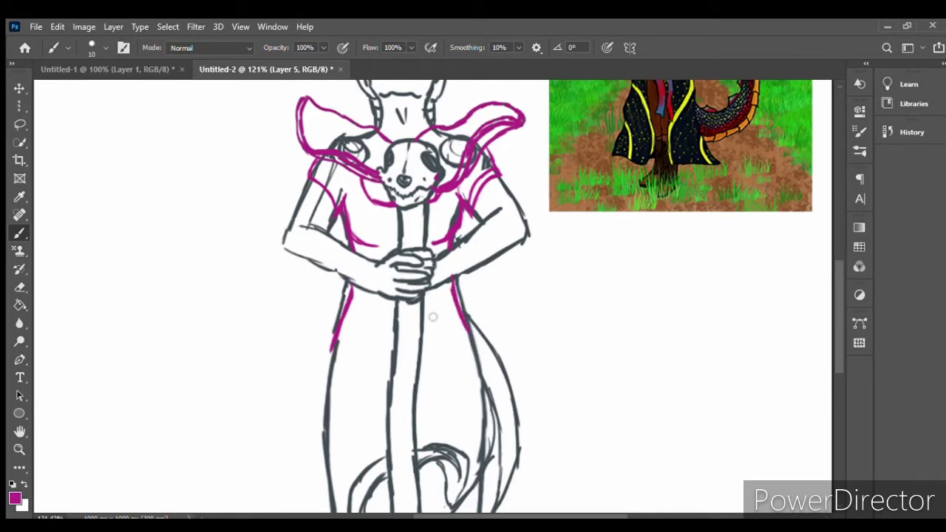
mouse_move(343, 283)
mouse_down()
mouse_move(394, 324)
mouse_move(453, 310)
mouse_up()
mouse_move(346, 291)
mouse_down()
mouse_move(452, 289)
mouse_move(464, 303)
mouse_up()
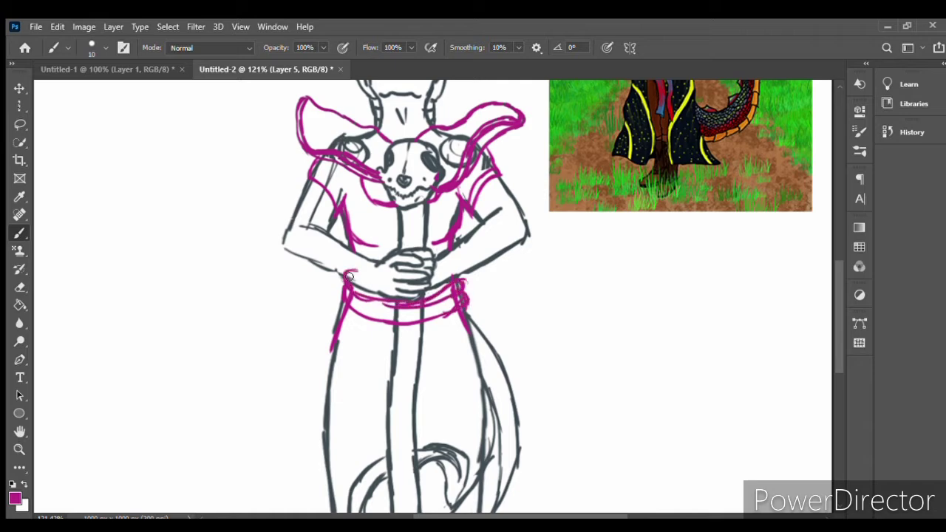
mouse_move(348, 275)
mouse_down()
mouse_move(452, 279)
mouse_move(398, 275)
mouse_up()
drag(364, 303, 402, 408)
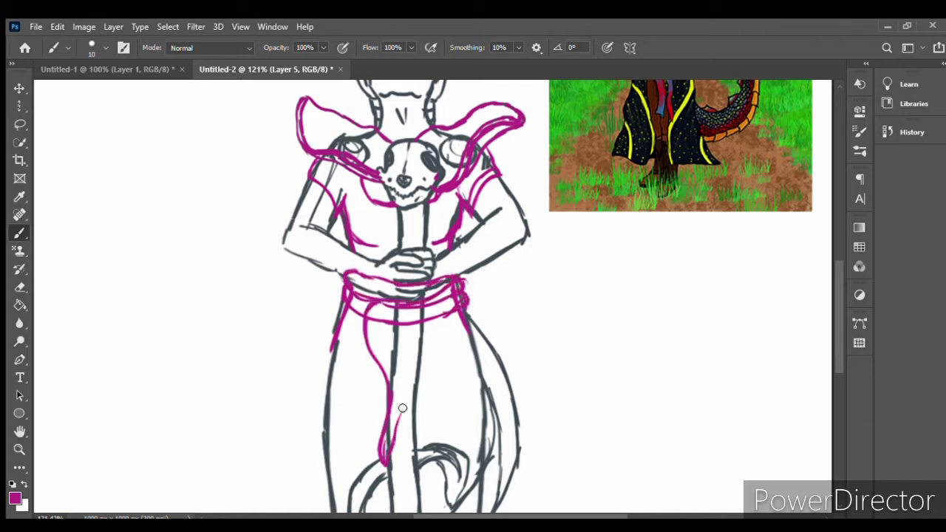
key(ctrl+z)
key(ctrl+z)
- Add a long scarf curve down the left side and refine strokes near the belt and right arm
mouse_move(340, 299)
mouse_down()
mouse_move(266, 138)
mouse_move(318, 308)
mouse_move(398, 319)
mouse_move(530, 203)
mouse_move(461, 298)
mouse_up()
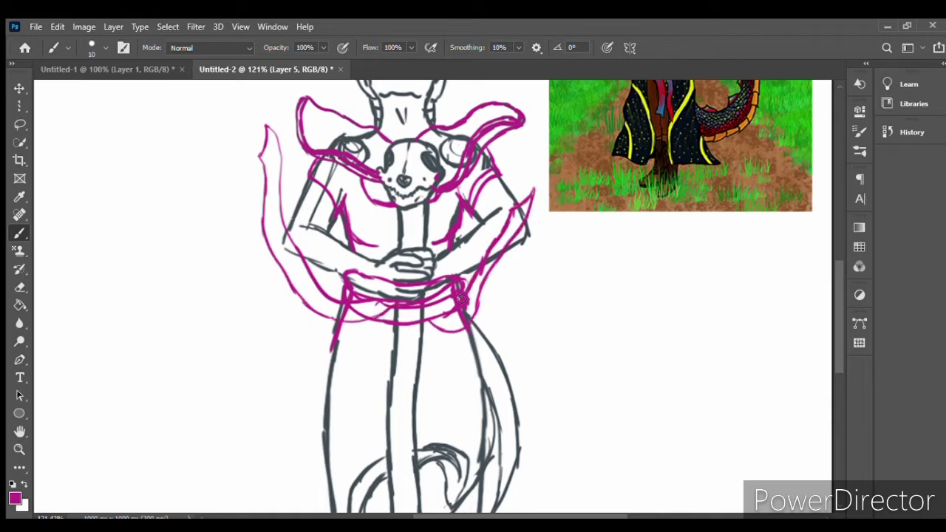
key(e)
mouse_move(362, 306)
mouse_down()
mouse_move(344, 317)
mouse_move(461, 303)
mouse_move(480, 325)
mouse_move(502, 229)
mouse_up()
drag(347, 282, 365, 274)
key(b)
drag(517, 212, 469, 295)
drag(502, 255, 443, 319)
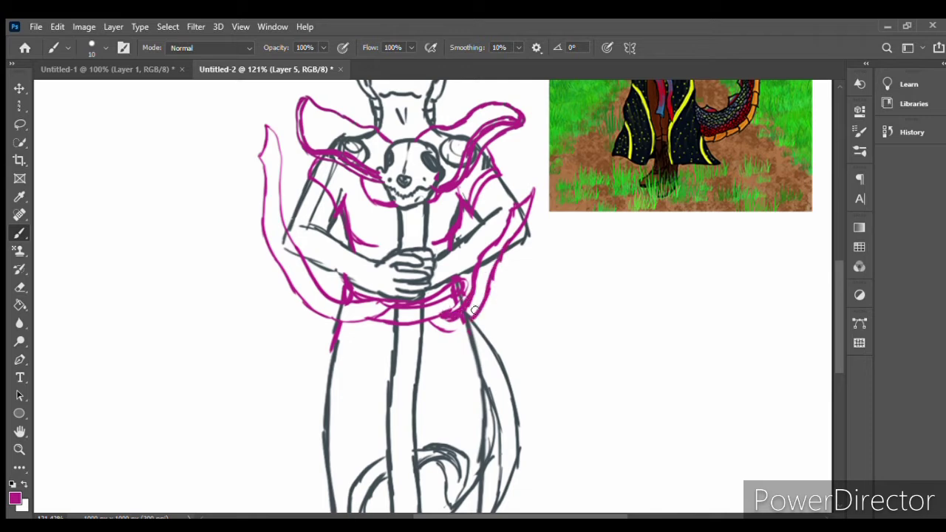
drag(465, 280, 439, 331)
- Lasso the long left scarf stroke and warp its lower part to the right
click(19, 124)
drag(262, 114, 240, 117)
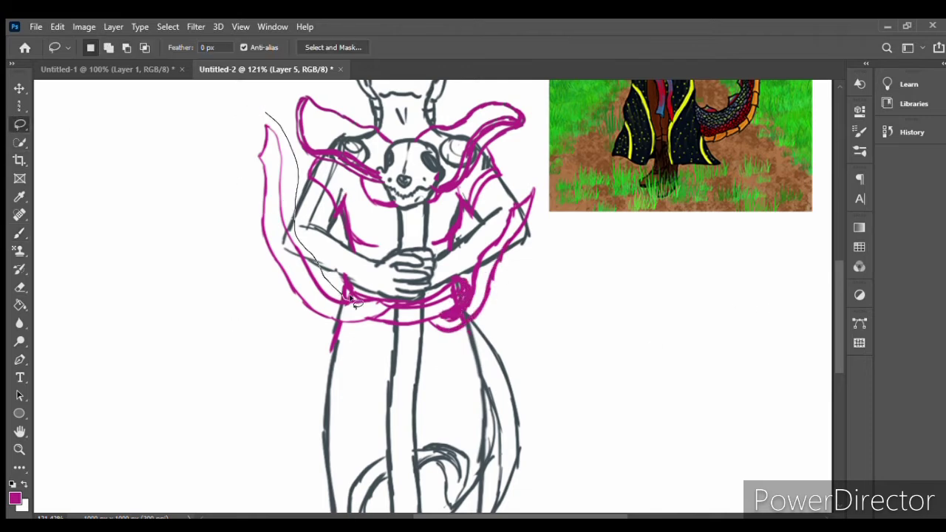
key(ctrl+t)
click(625, 47)
mouse_move(281, 148)
mouse_down()
mouse_move(261, 207)
mouse_move(297, 254)
mouse_move(285, 285)
mouse_move(325, 299)
mouse_move(340, 292)
mouse_up()
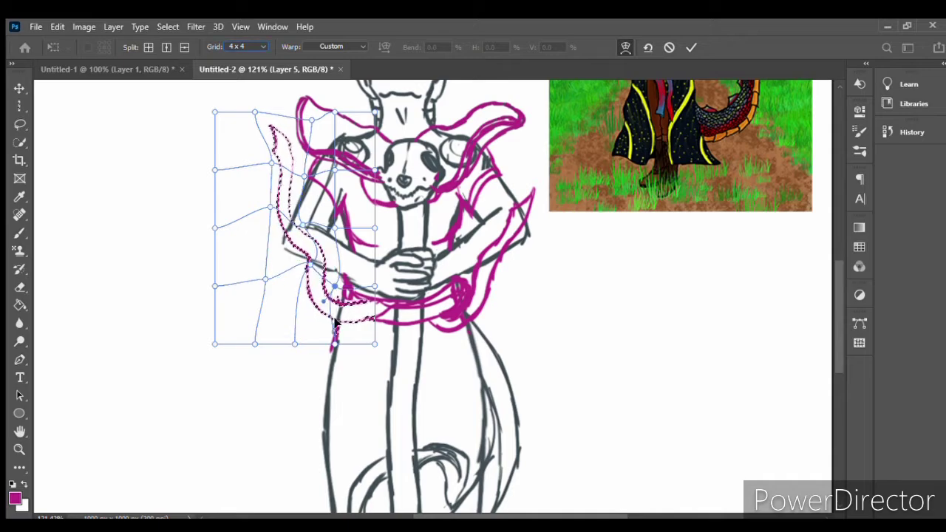
drag(333, 325, 334, 342)
key(Return)
key(ctrl+d)
- Rotate the left scarf stroke about 17 degrees
scroll(249, 293, up, 5)
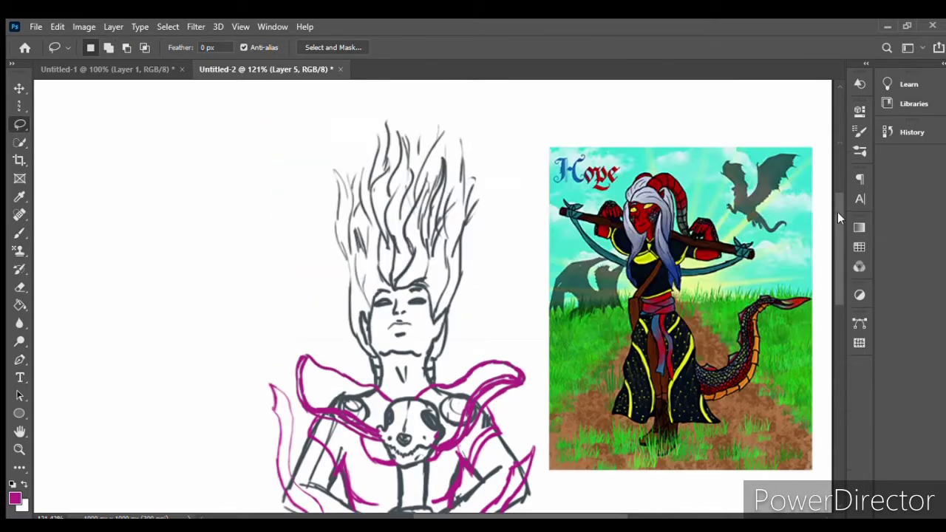
scroll(325, 259, down, 4)
mouse_move(273, 181)
mouse_down()
mouse_move(343, 352)
mouse_move(264, 302)
mouse_up()
key(ctrl+t)
mouse_move(524, 251)
mouse_down()
mouse_move(541, 305)
mouse_move(532, 329)
mouse_up()
key(Return)
key(ctrl+d)
- Draw scarf strokes along the left shoulder and side
key(b)
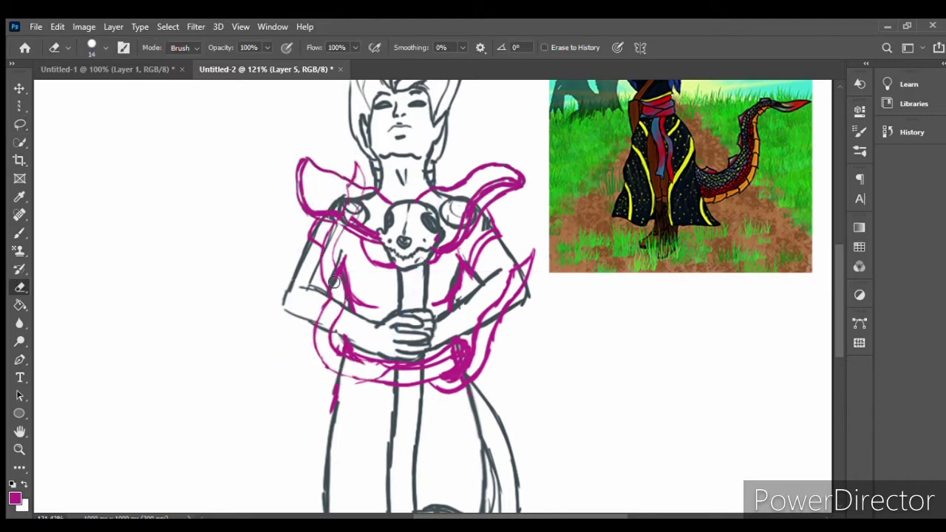
drag(362, 192, 339, 247)
mouse_move(362, 164)
mouse_down()
mouse_move(319, 284)
mouse_move(323, 359)
mouse_up()
- Tilt and warp the right scarf stroke so its middle bends left to follow the arm
key(l)
mouse_move(517, 251)
mouse_down()
mouse_move(521, 236)
mouse_move(497, 262)
mouse_move(524, 212)
mouse_move(496, 275)
mouse_up()
key(ctrl+t)
click(250, 47)
click(625, 46)
mouse_move(538, 211)
mouse_down()
mouse_move(510, 215)
mouse_move(486, 156)
mouse_up()
click(625, 46)
drag(508, 266, 494, 297)
key(Return)
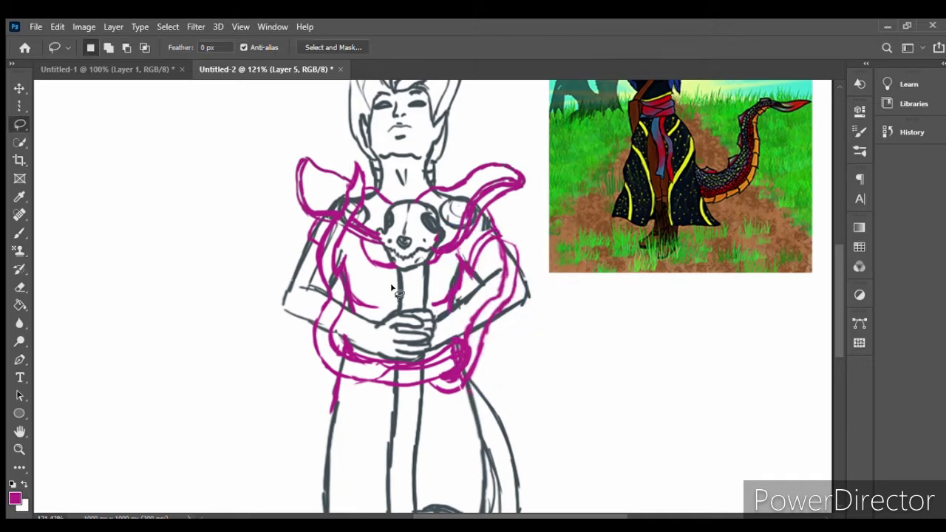
key(ctrl+d)
- Brush large sweeping magenta scarf ends and loops on both sides of the figure
key(e)
key(b)
scroll(834, 279, down, 5)
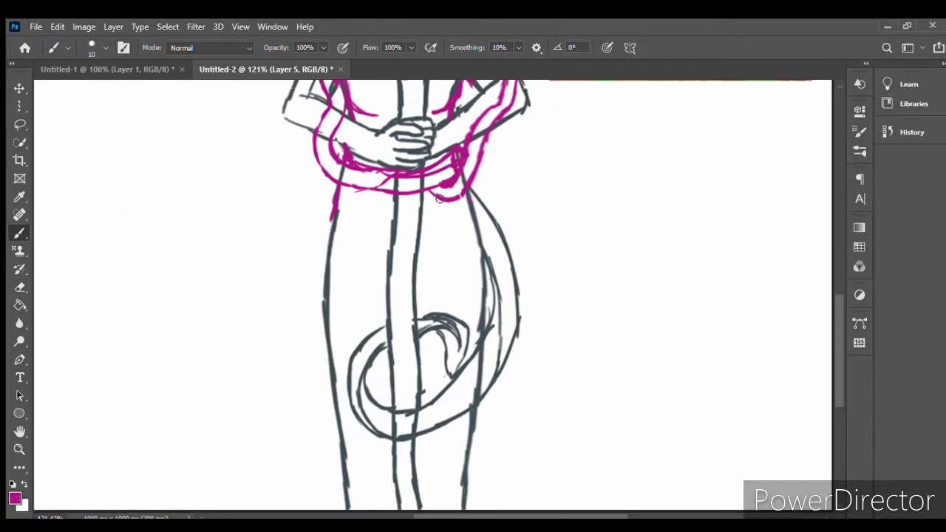
drag(424, 229, 560, 112)
scroll(756, 247, up, 6)
drag(559, 356, 621, 112)
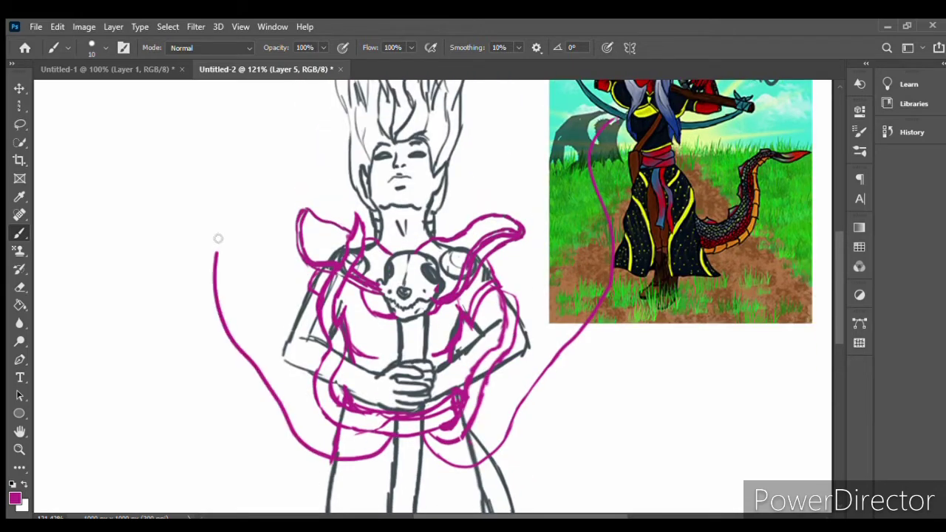
drag(391, 458, 307, 495)
drag(613, 200, 510, 487)
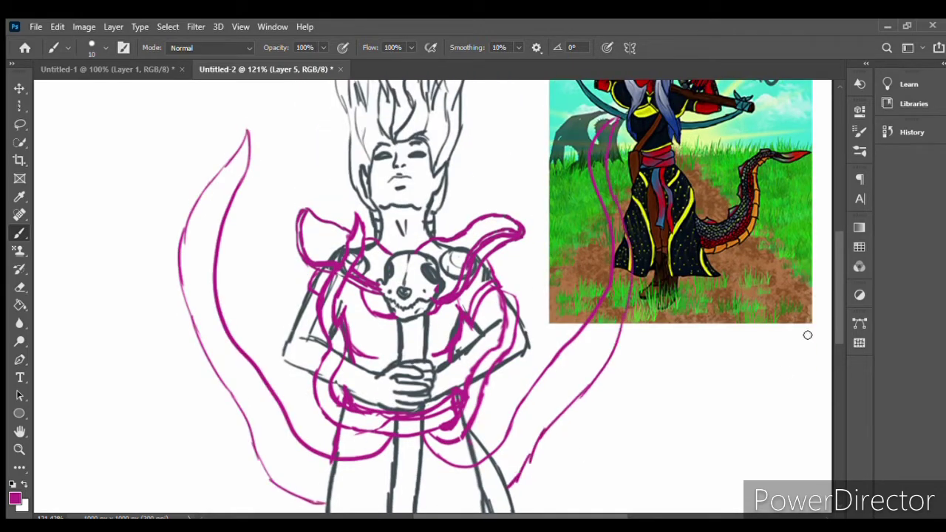
drag(570, 162, 477, 429)
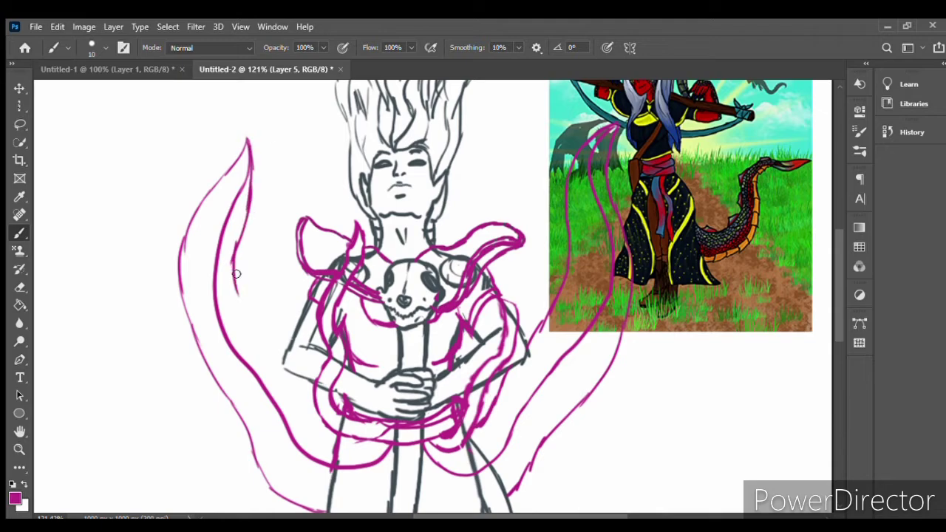
drag(250, 141, 325, 443)
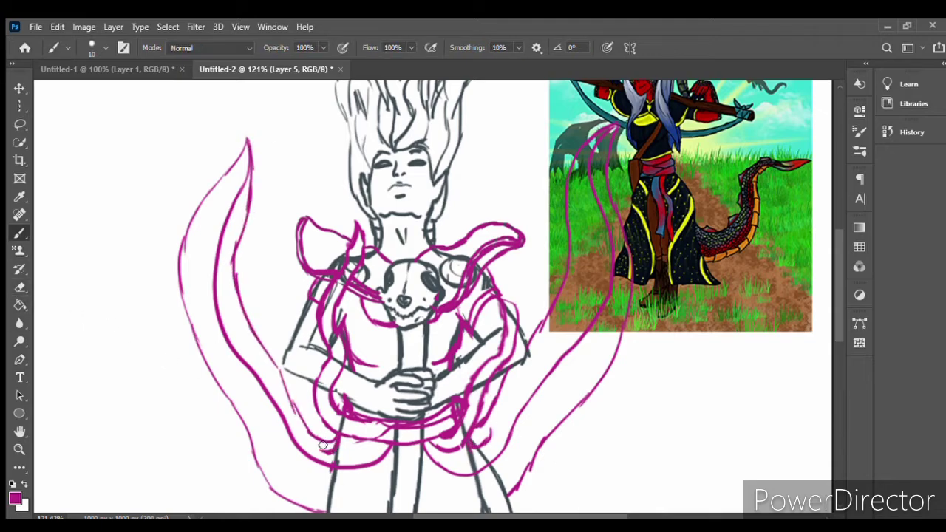
- Trace the left, middle and right leg lines in magenta
scroll(831, 375, down, 5)
drag(481, 356, 473, 465)
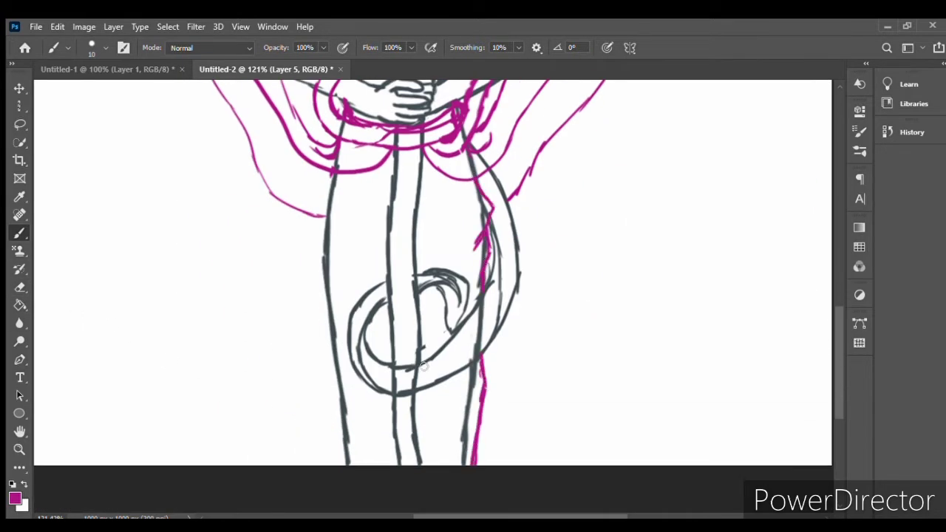
drag(322, 211, 340, 466)
drag(392, 401, 383, 441)
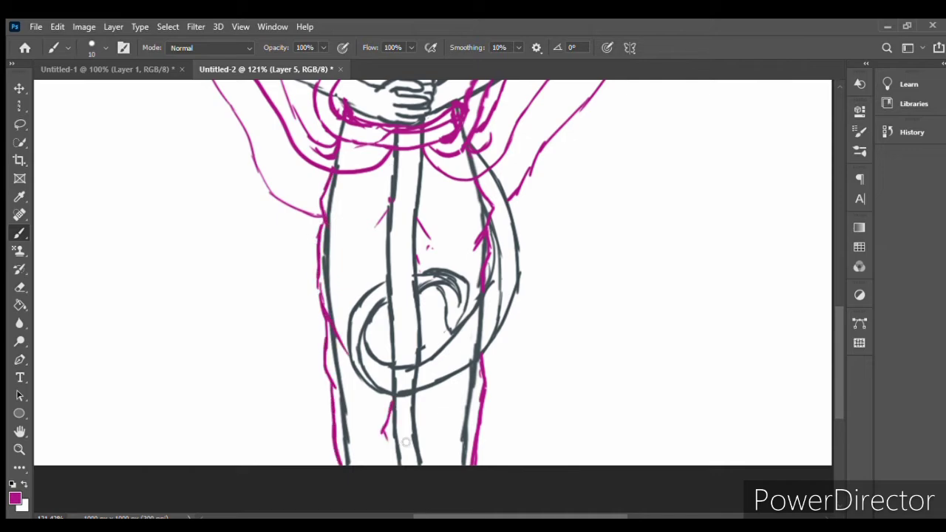
drag(404, 182, 410, 449)
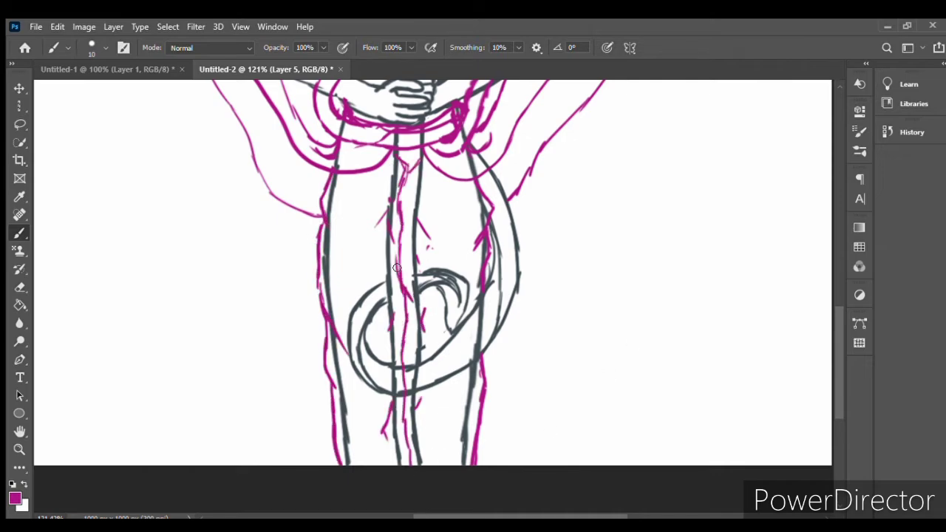
scroll(835, 325, up, 5)
scroll(835, 325, down, 2)
- On the grey sketch layer, erase the sketch circles at the right shoulder
key(e)
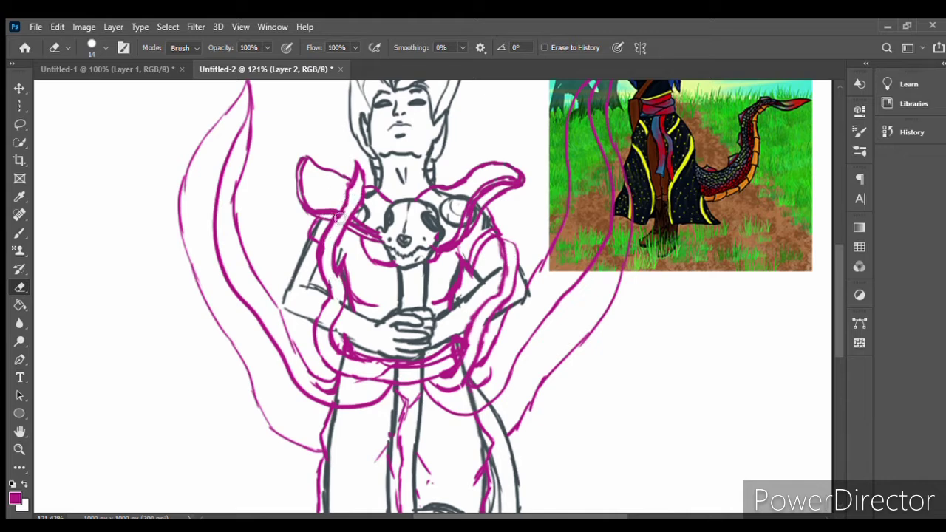
drag(434, 199, 476, 201)
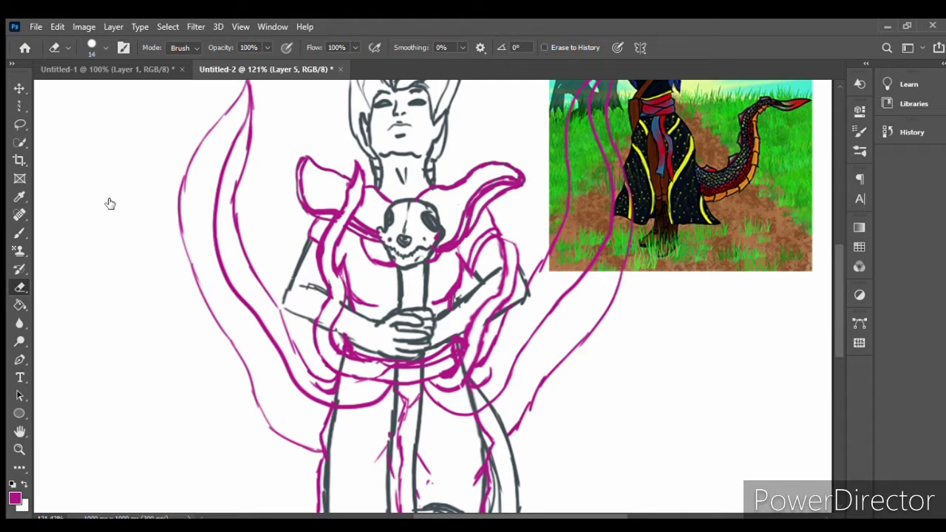
key(b)
key(e)
key(b)
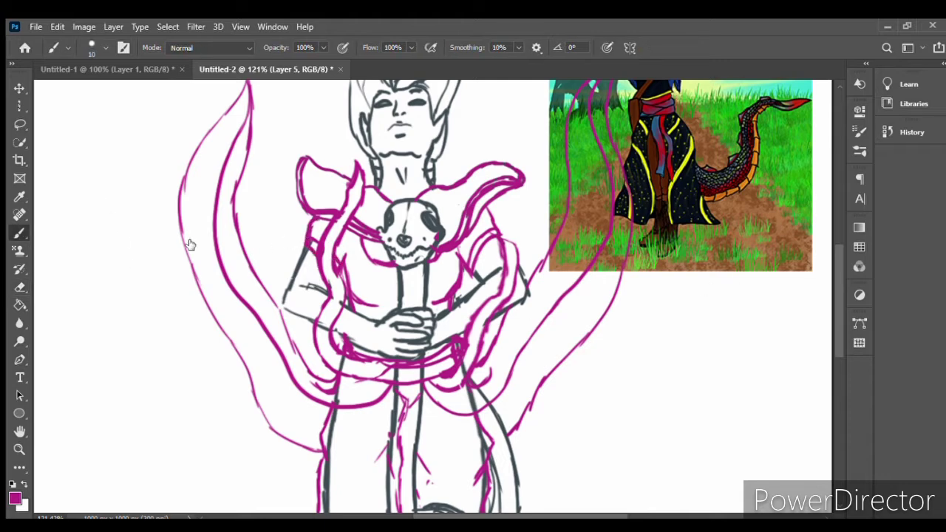
key(e)
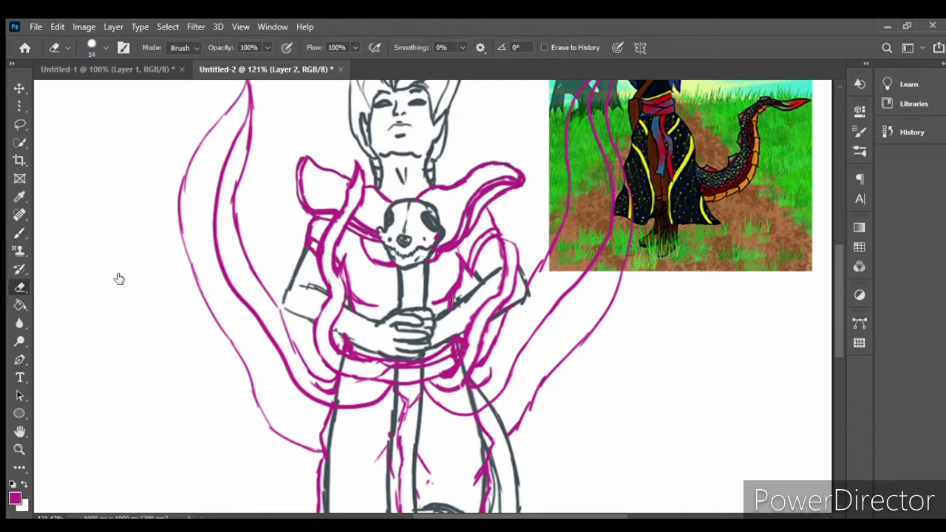
- Erase the staff's sketch lines below the hands and leftover grey leg lines
drag(418, 373, 403, 410)
drag(837, 279, 838, 349)
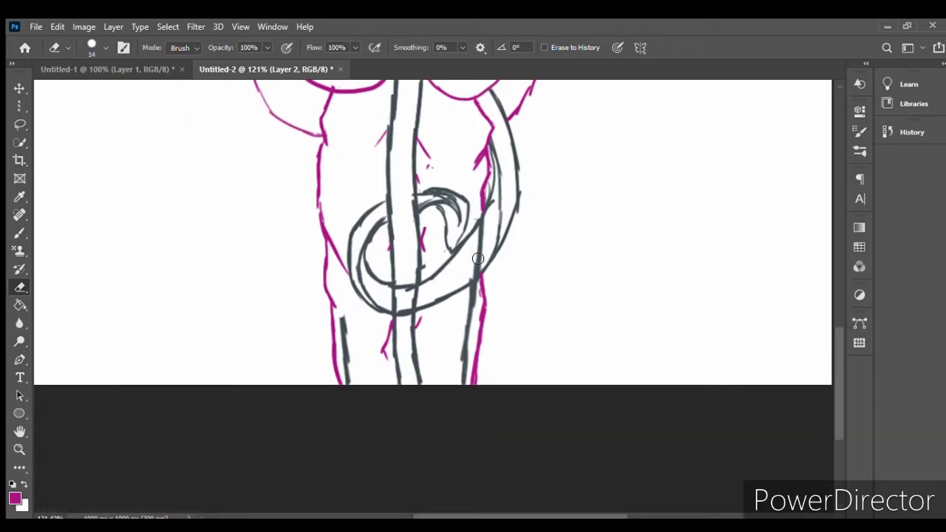
drag(478, 258, 396, 297)
drag(476, 290, 467, 384)
drag(345, 316, 344, 384)
key(b)
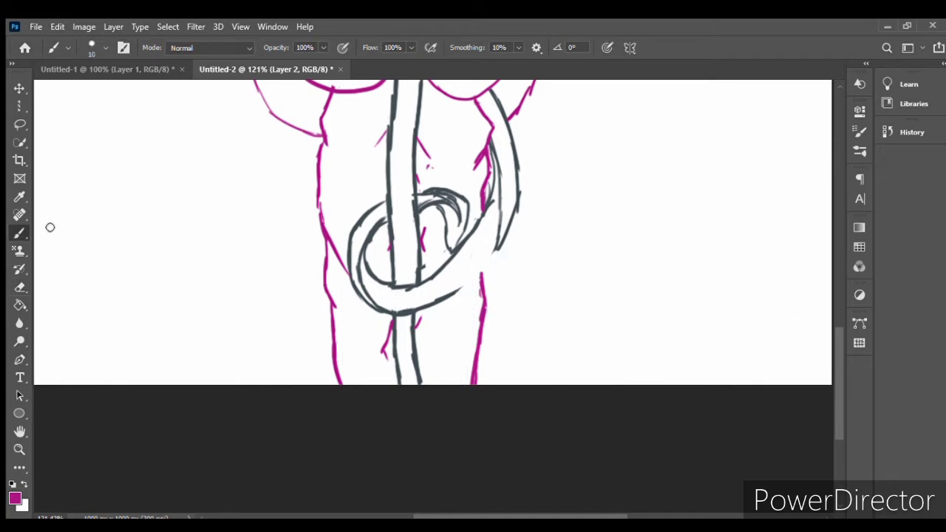
drag(838, 347, 838, 318)
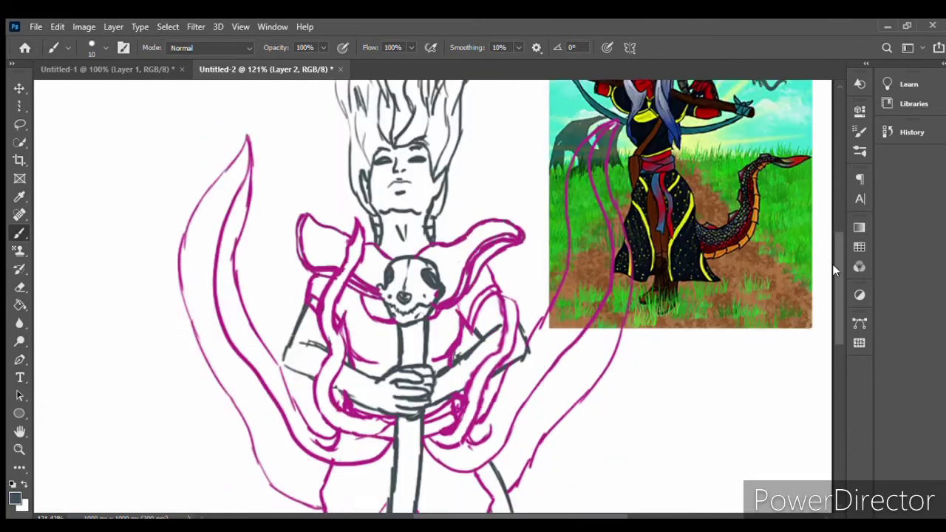
- Trace the coiled tail in red and add red ribbons around the staff
mouse_move(491, 207)
mouse_down()
mouse_move(525, 347)
mouse_move(421, 458)
mouse_move(374, 368)
mouse_up()
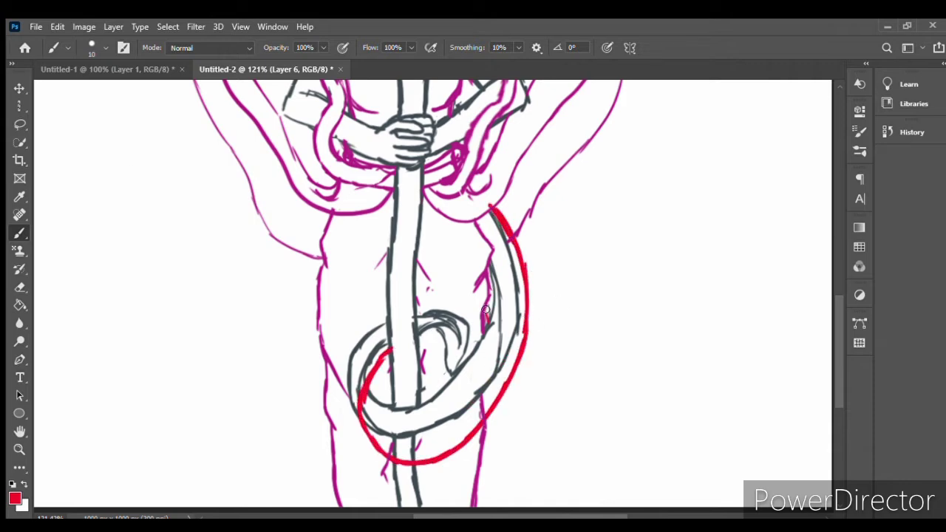
drag(485, 309, 395, 381)
drag(370, 257, 424, 378)
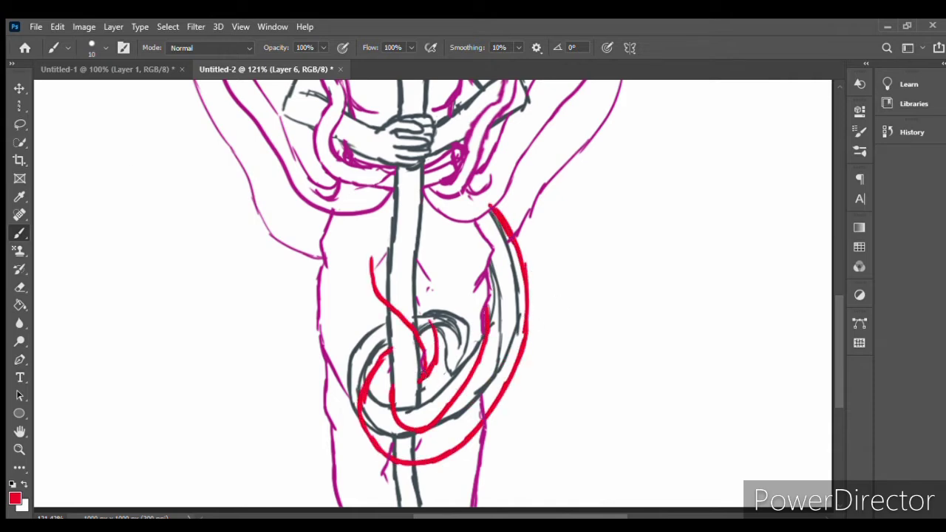
click(20, 284)
mouse_move(390, 266)
mouse_down()
mouse_move(409, 290)
mouse_move(385, 206)
mouse_move(365, 258)
mouse_up()
key(b)
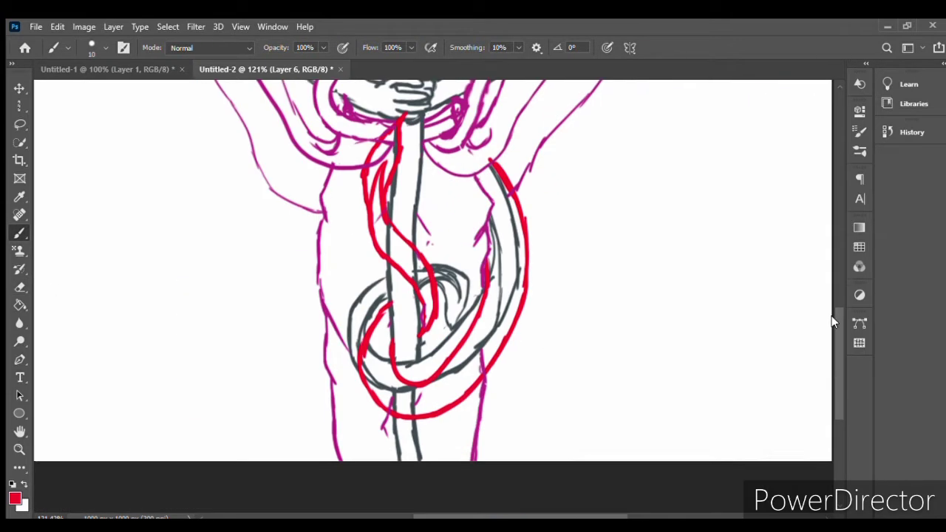
drag(142, 236, 141, 192)
- Erase the grey sketch lines inside the red tail, then sample the magenta colour
click(20, 287)
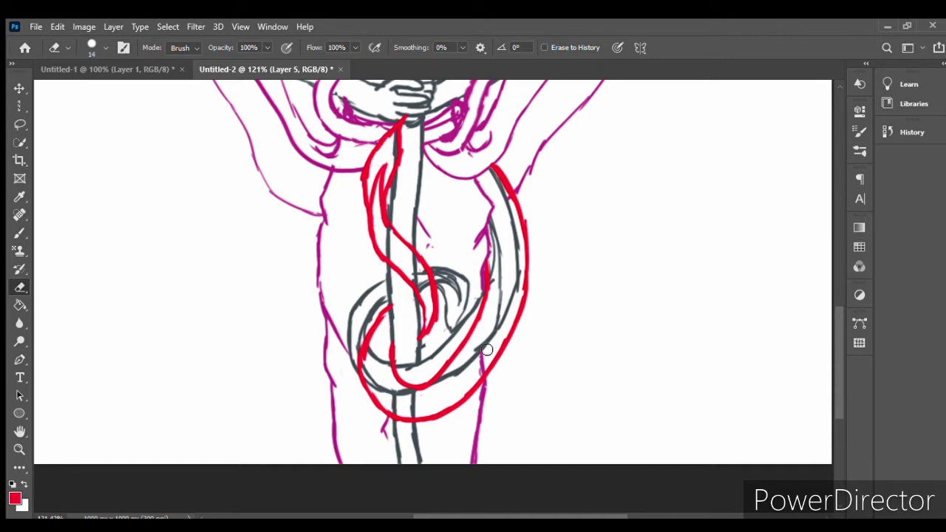
mouse_move(394, 252)
mouse_down()
mouse_move(441, 306)
mouse_move(491, 244)
mouse_move(503, 253)
mouse_move(417, 375)
mouse_move(373, 362)
mouse_move(373, 285)
mouse_move(360, 340)
mouse_up()
key(b)
scroll(729, 316, up, 5)
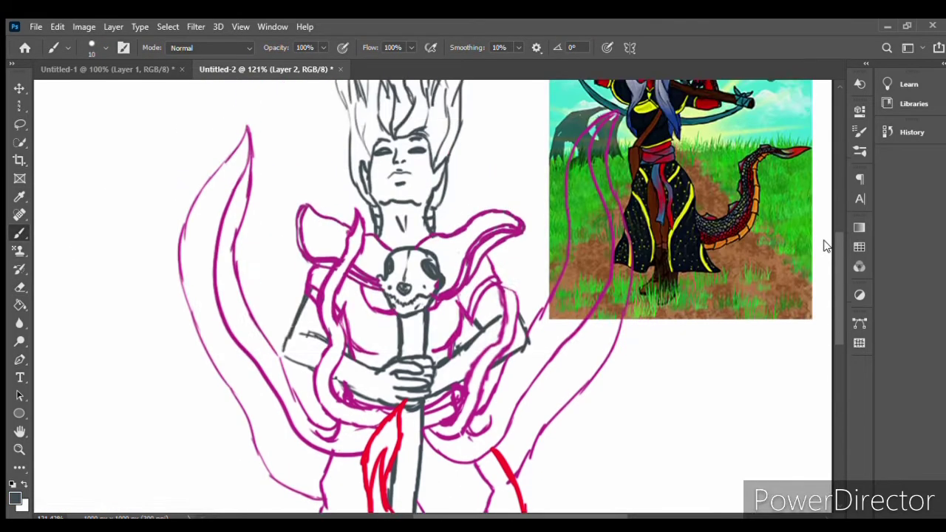
scroll(420, 203, down, 2)
alt+click(418, 237)
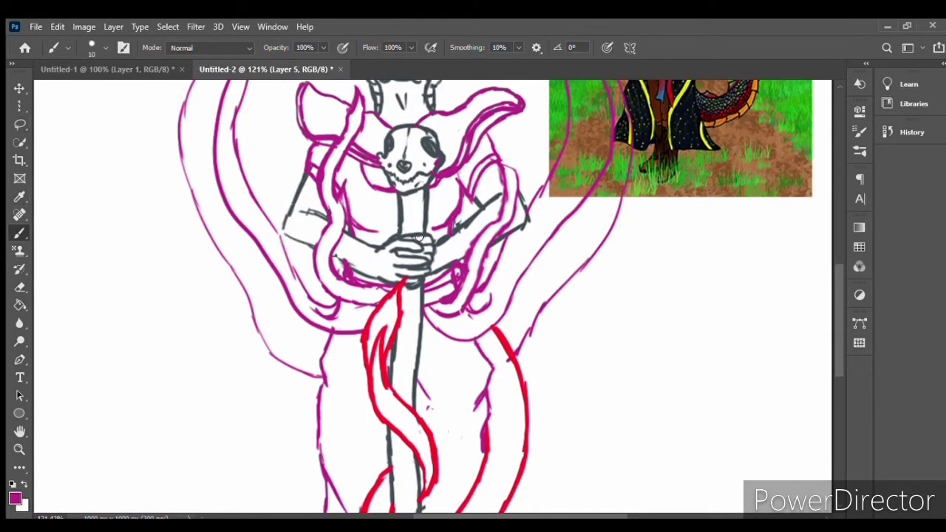
scroll(833, 297, down, 2)
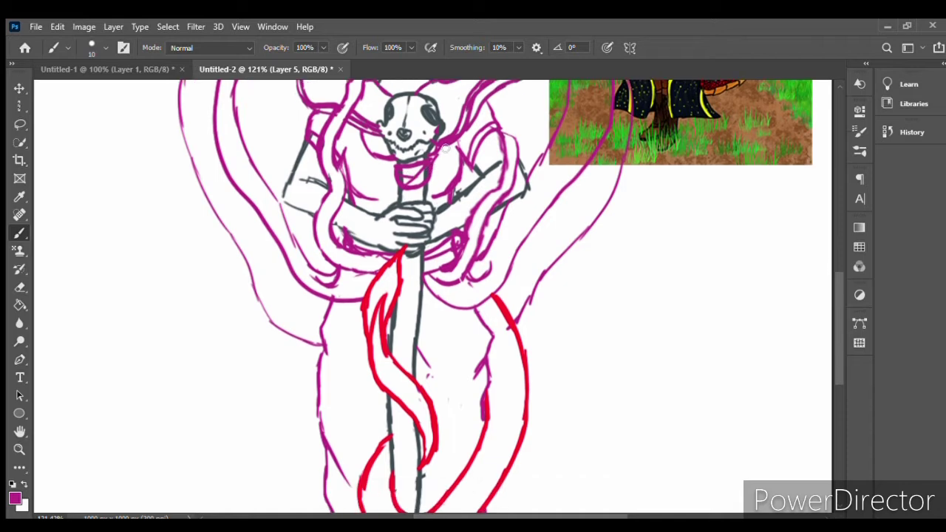
- Paint a blue ribbon from the scarf down the staff and trim a stray magenta stroke
drag(441, 156, 427, 303)
scroll(447, 146, down, 5)
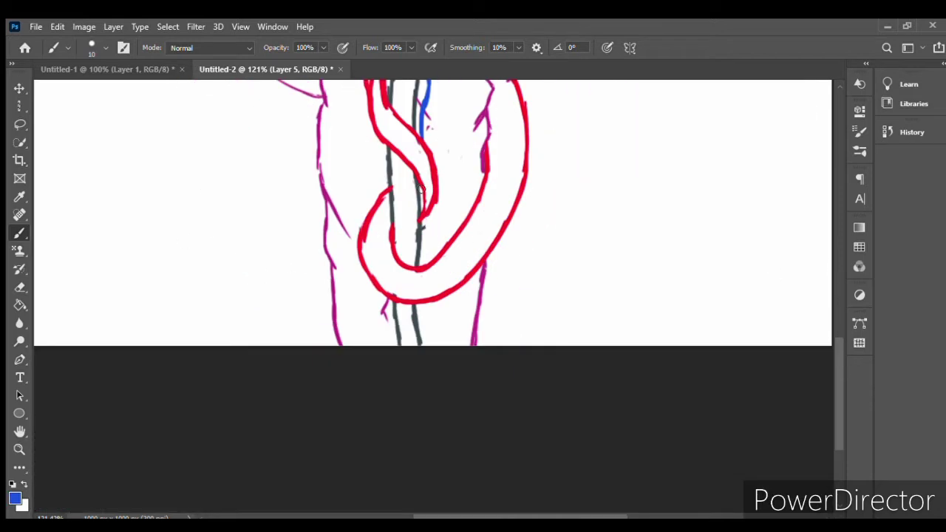
key(e)
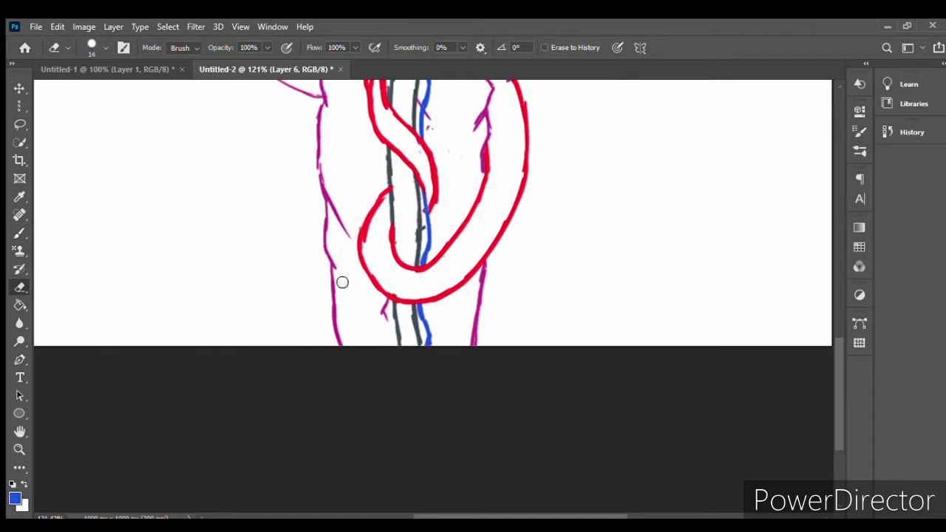
key(b)
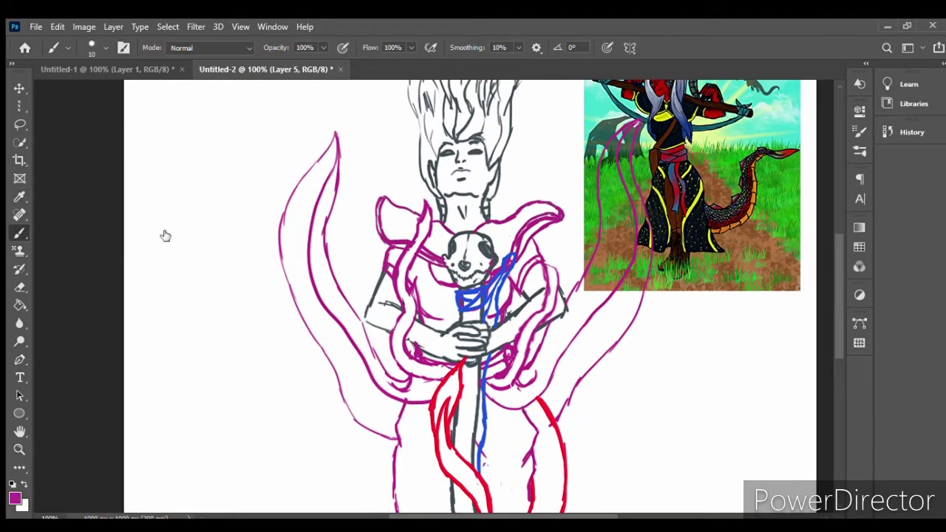
drag(339, 172, 356, 277)
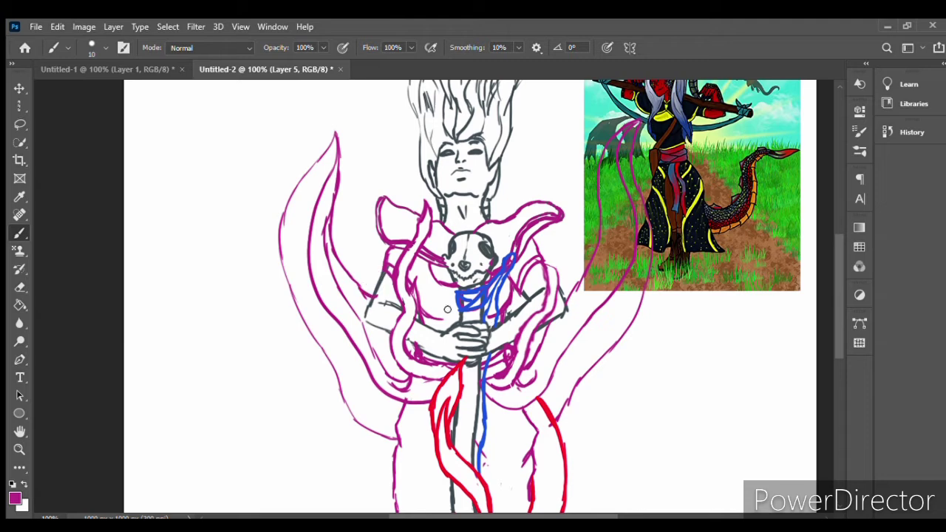
key(e)
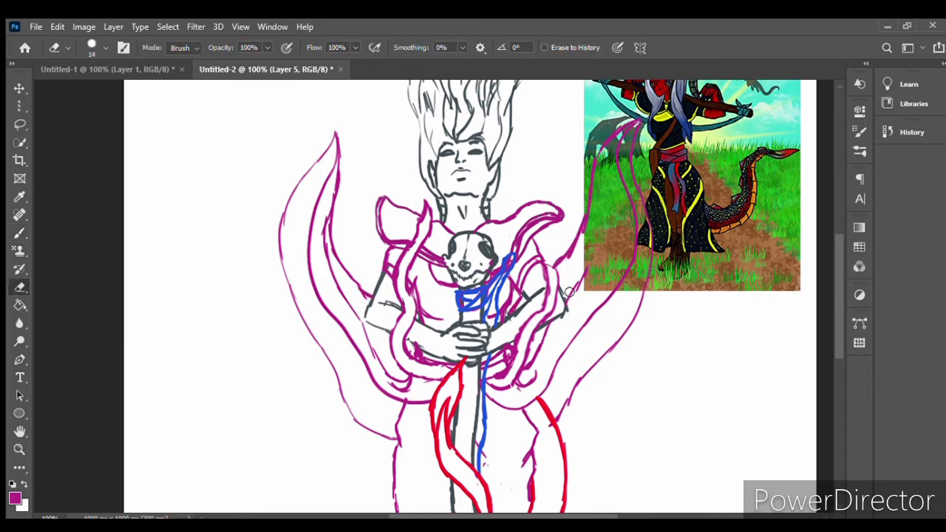
drag(336, 255, 373, 351)
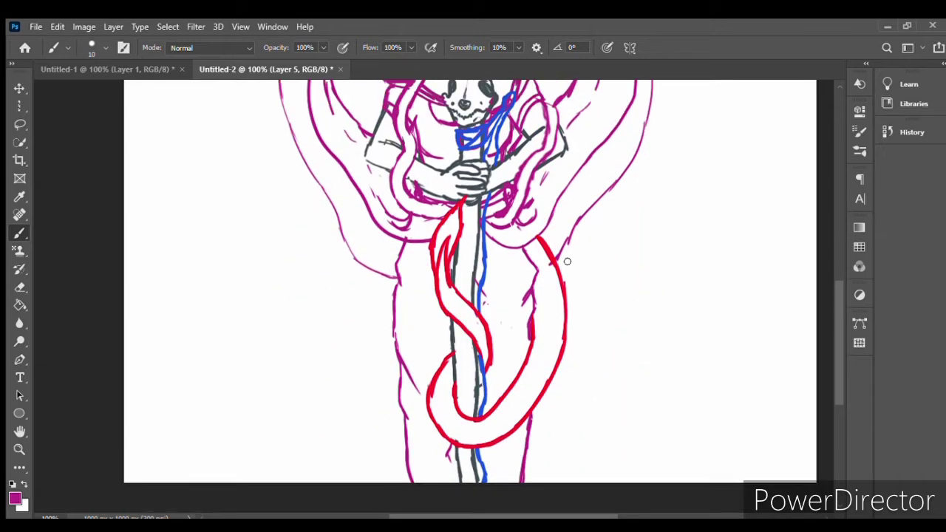
- Group the layer, create new Layer 7 for inking, and zoom to 200% on the figure
key(ctrl+g)
key(ctrl+shift+alt+n)
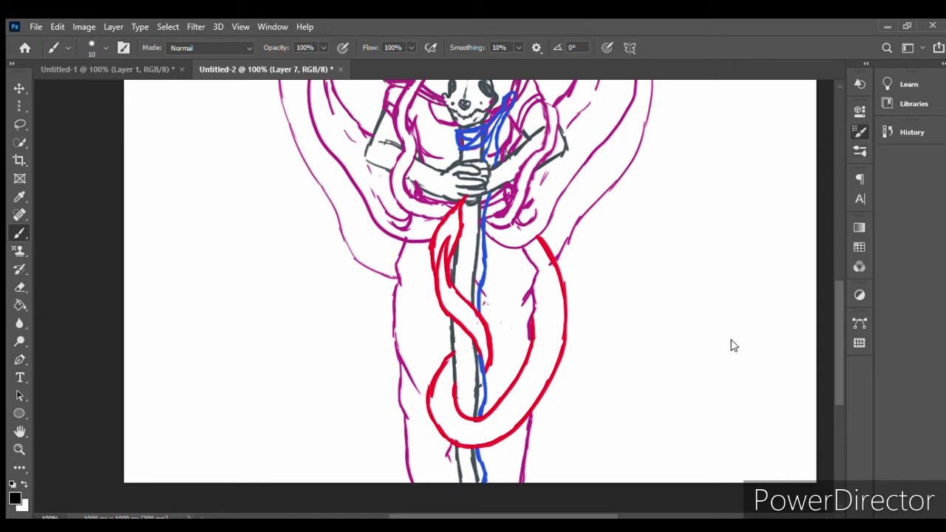
key(z)
click(403, 221)
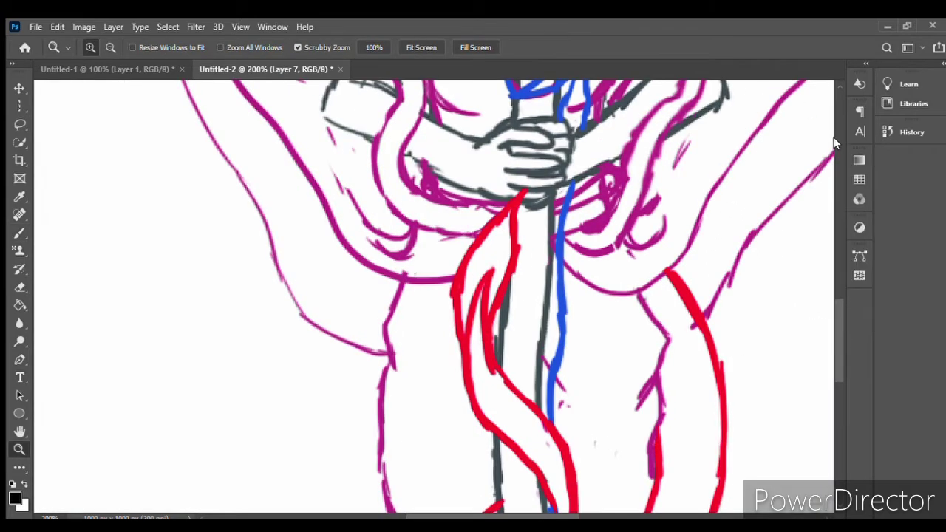
- Ink the hair edges, hairline, left eye socket, jawline and neck in bold black
key(b)
scroll(835, 241, up, 5)
scroll(835, 248, up, 5)
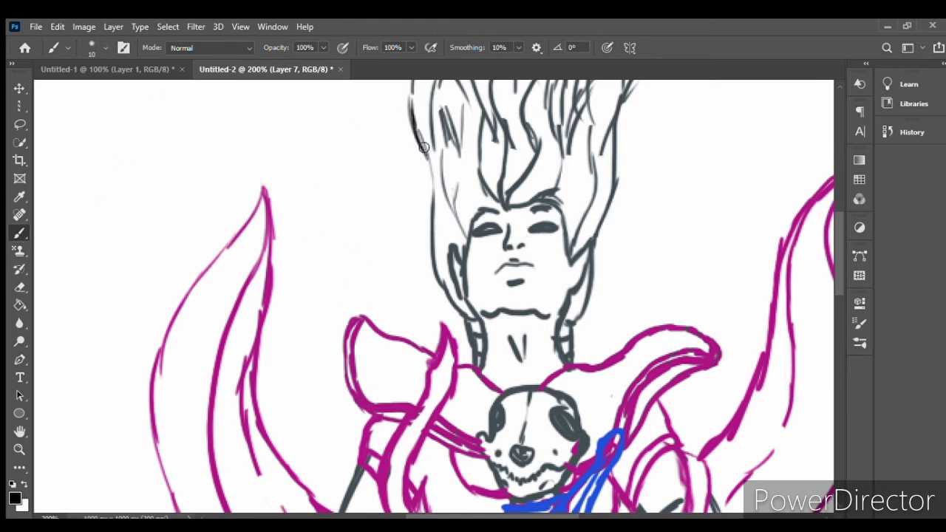
drag(424, 147, 447, 299)
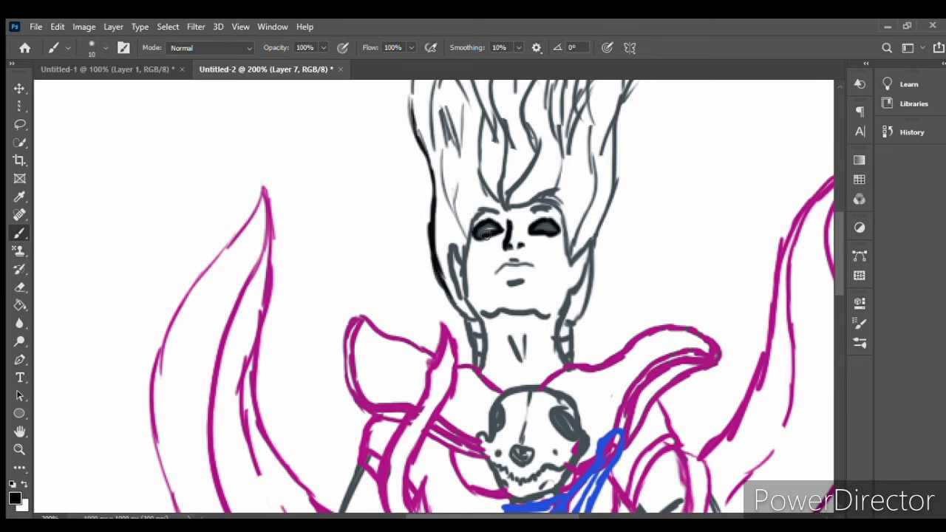
mouse_move(490, 234)
mouse_down()
mouse_move(469, 216)
mouse_move(454, 294)
mouse_up()
mouse_move(594, 238)
mouse_down()
mouse_move(584, 265)
mouse_move(561, 198)
mouse_move(506, 201)
mouse_move(477, 218)
mouse_up()
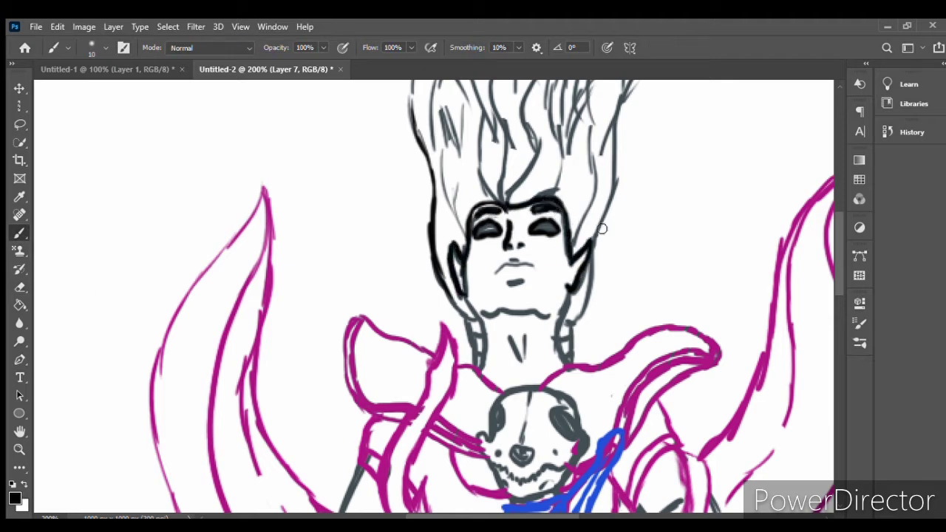
mouse_move(540, 314)
mouse_down()
mouse_move(467, 296)
mouse_move(480, 368)
mouse_move(565, 367)
mouse_up()
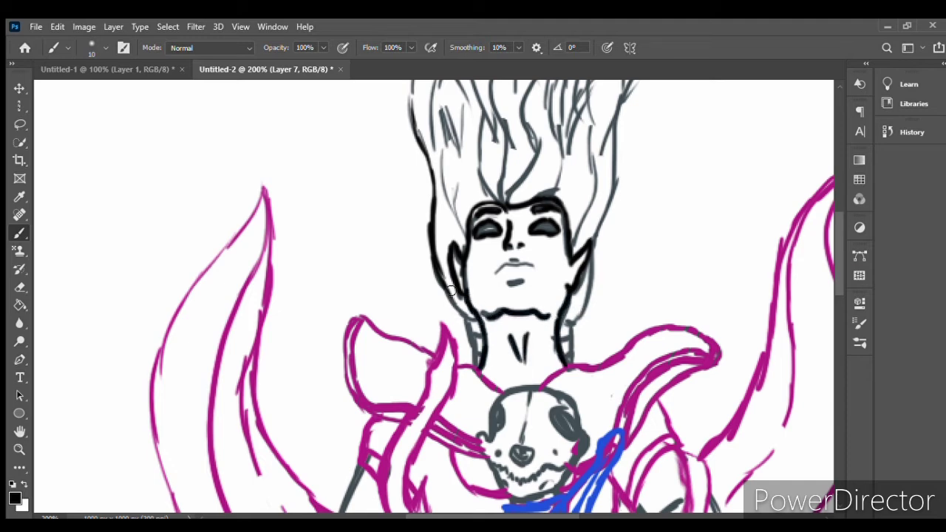
drag(447, 281, 479, 368)
drag(561, 325, 569, 346)
drag(591, 284, 570, 366)
drag(619, 111, 587, 307)
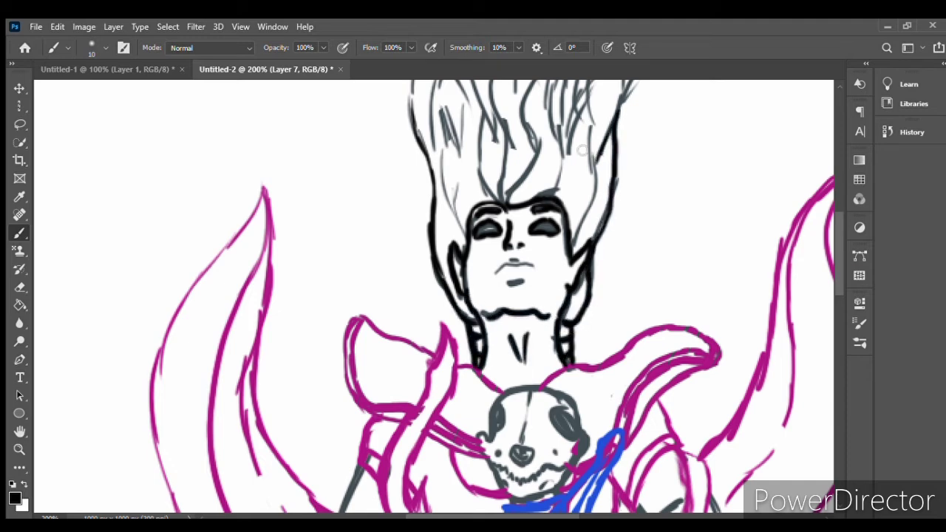
drag(599, 130, 583, 237)
drag(462, 235, 441, 147)
- Ink the central hair spike and strands plus the left hair strands and spikes
scroll(591, 221, up, 5)
mouse_move(494, 118)
mouse_down()
mouse_move(521, 229)
mouse_move(529, 211)
mouse_up()
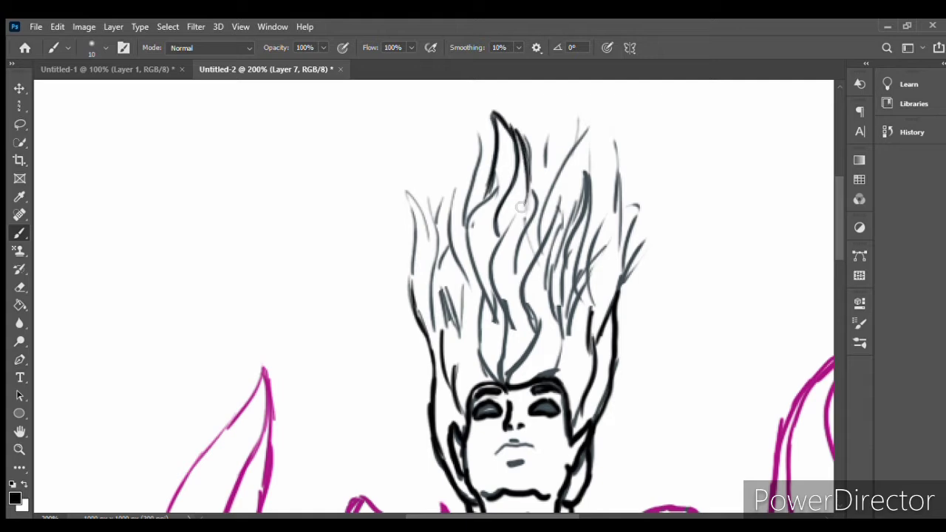
drag(543, 114, 518, 258)
mouse_move(543, 218)
mouse_down()
mouse_move(580, 95)
mouse_move(547, 303)
mouse_up()
drag(562, 199, 506, 380)
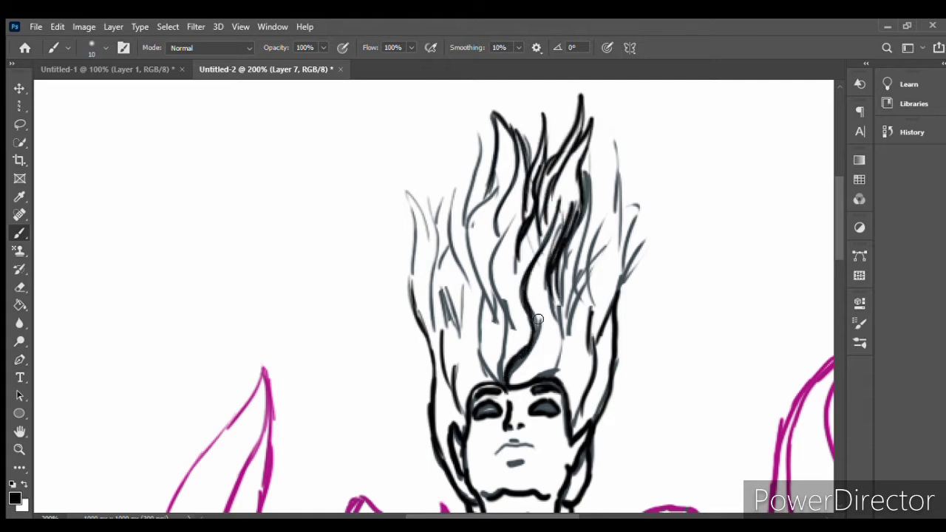
drag(514, 218, 496, 381)
drag(493, 190, 482, 378)
drag(441, 244, 464, 331)
mouse_move(434, 332)
mouse_down()
mouse_move(427, 194)
mouse_move(421, 317)
mouse_up()
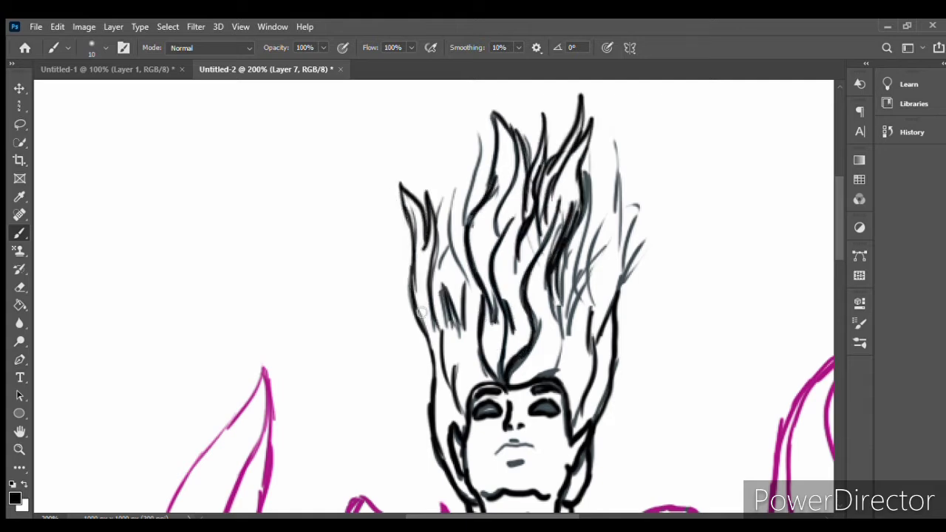
drag(454, 159, 436, 226)
drag(461, 192, 449, 241)
key(ctrl+z)
- Ink the right-side hair strands and the skull's right half with its eye socket
mouse_move(467, 112)
mouse_down()
mouse_move(446, 244)
mouse_move(460, 247)
mouse_up()
drag(606, 168, 564, 322)
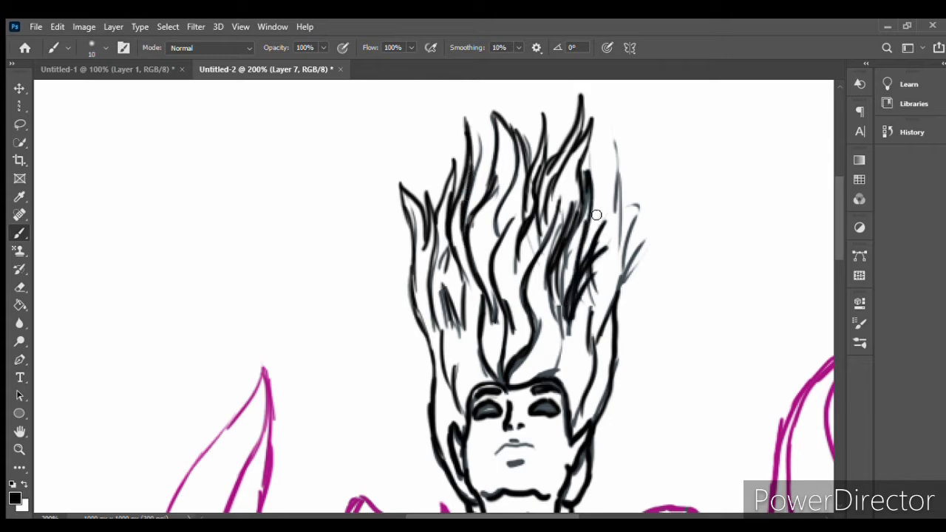
drag(622, 145, 596, 229)
drag(634, 177, 600, 335)
drag(642, 215, 625, 263)
scroll(61, 353, down, 5)
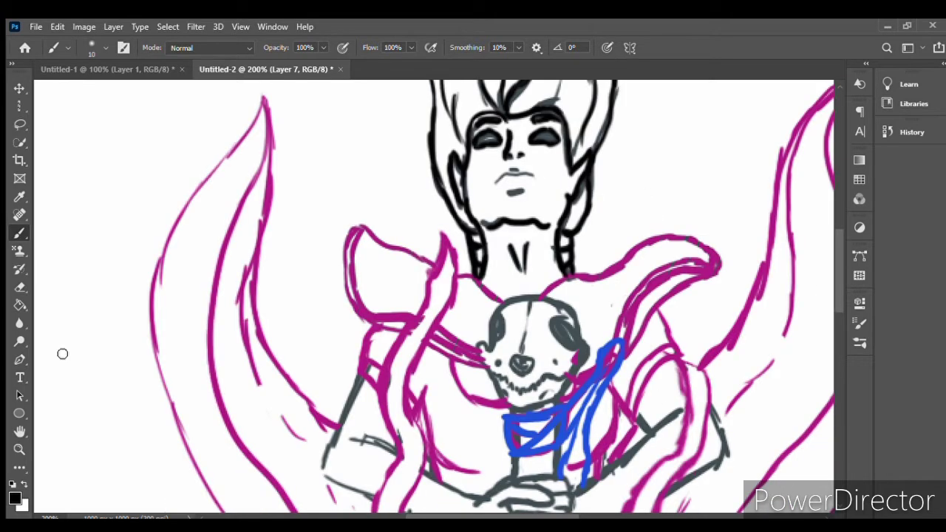
drag(588, 165, 569, 208)
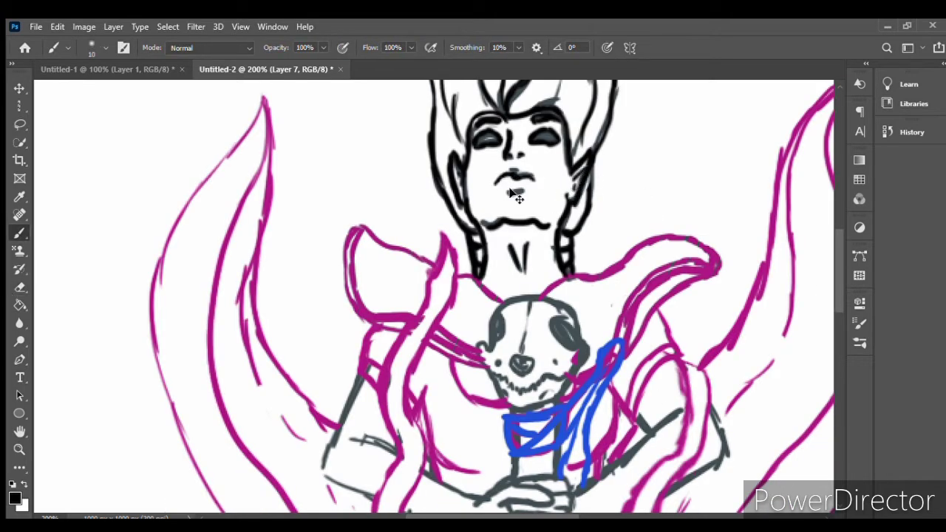
key(ctrl+z)
scroll(832, 314, down, 3)
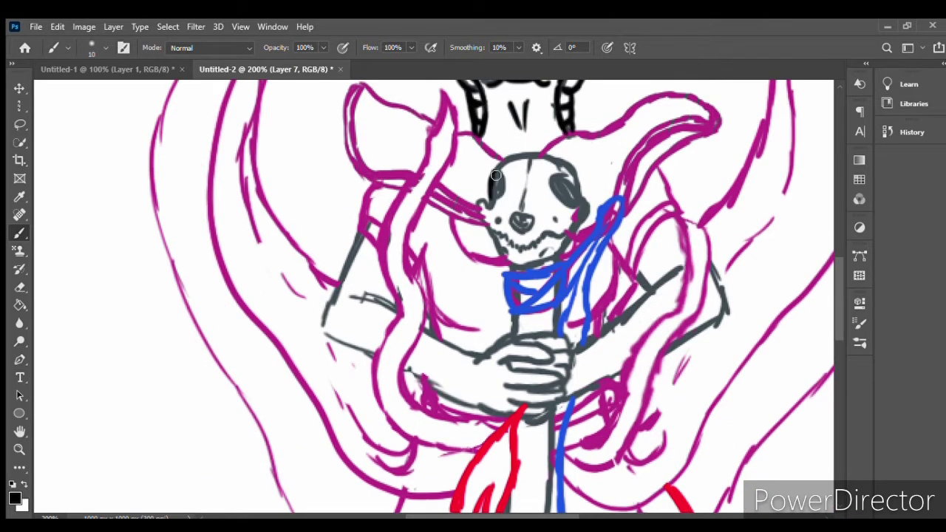
mouse_move(544, 157)
mouse_down()
mouse_move(587, 221)
mouse_move(530, 267)
mouse_up()
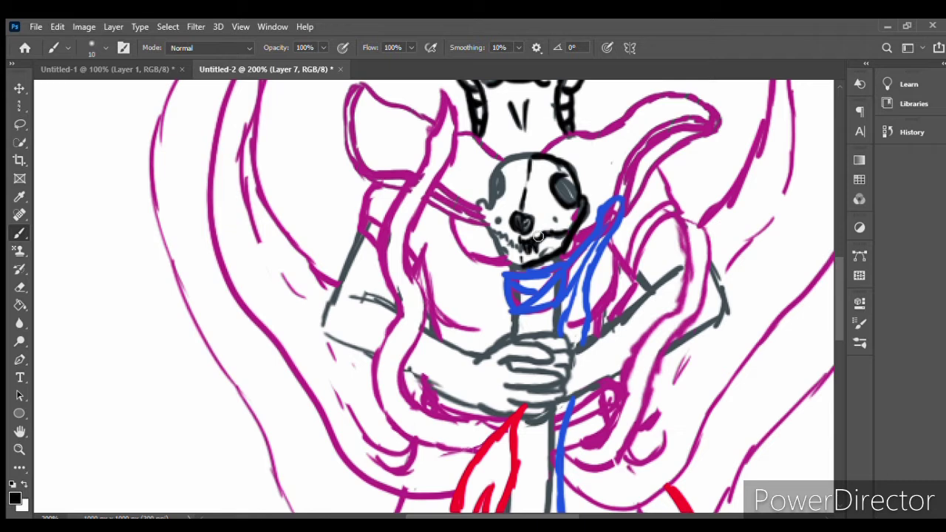
- Lasso half the skull, copy it, flip and place it, then merge into the ink layer
key(l)
drag(529, 144, 526, 284)
key(ctrl+j)
key(ctrl+t)
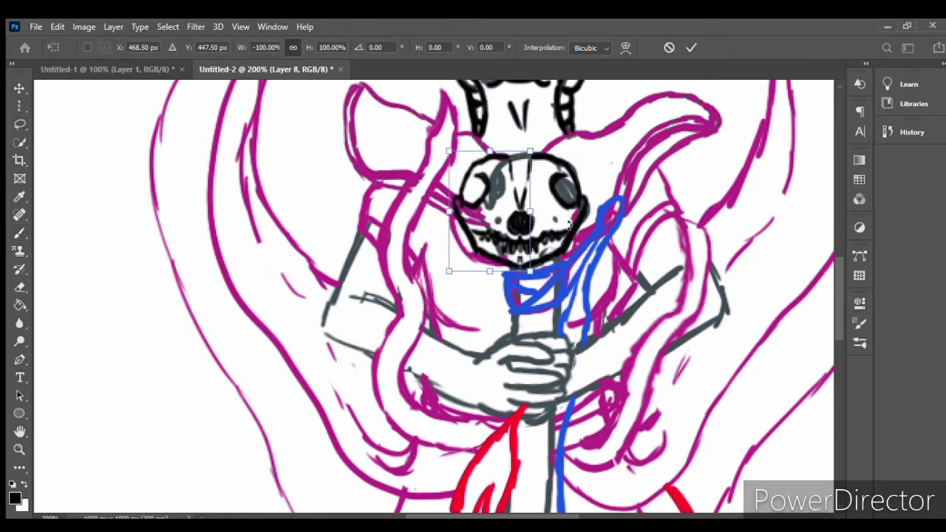
mouse_move(503, 221)
mouse_down()
mouse_move(536, 222)
mouse_move(530, 151)
mouse_up()
key(Return)
key(ctrl+e)
- Copy the skull half again, flip it horizontally and position it on the skull's left
key(ctrl+j)
key(ctrl+t)
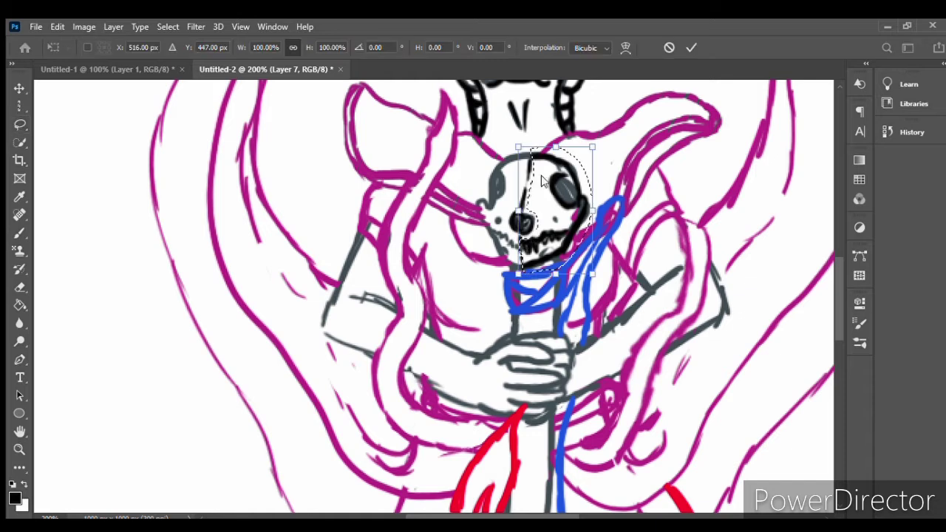
key(Return)
key(ctrl+t)
drag(546, 203, 502, 206)
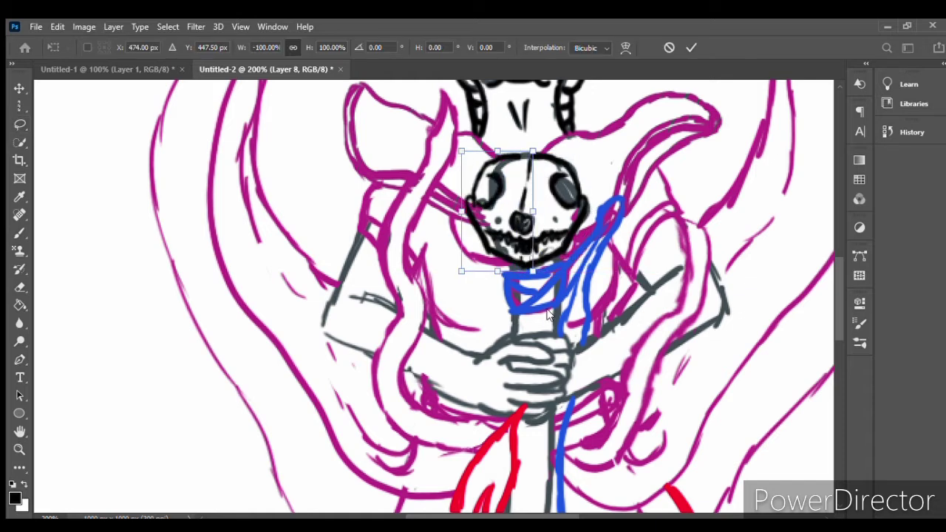
key(Return)
key(l)
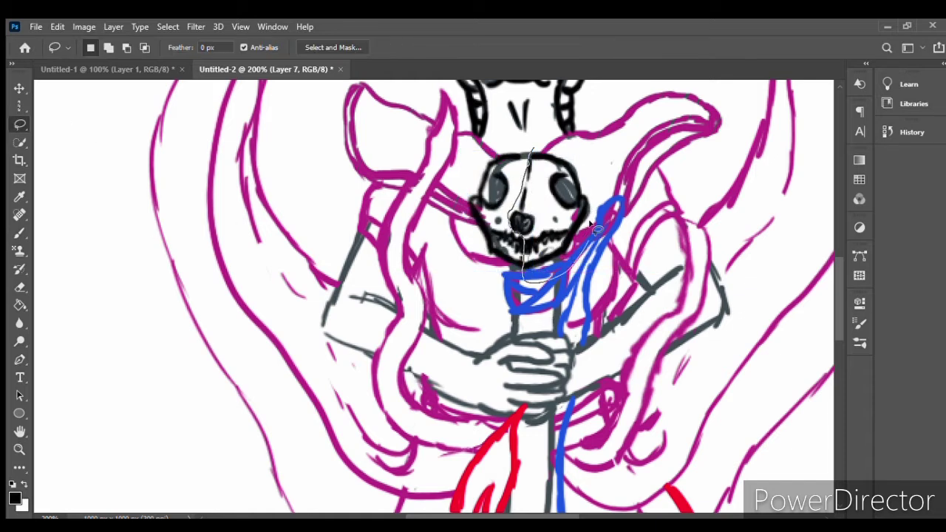
- Select the whole inked skull and nudge it slightly to the right
key(ctrl+t)
key(Return)
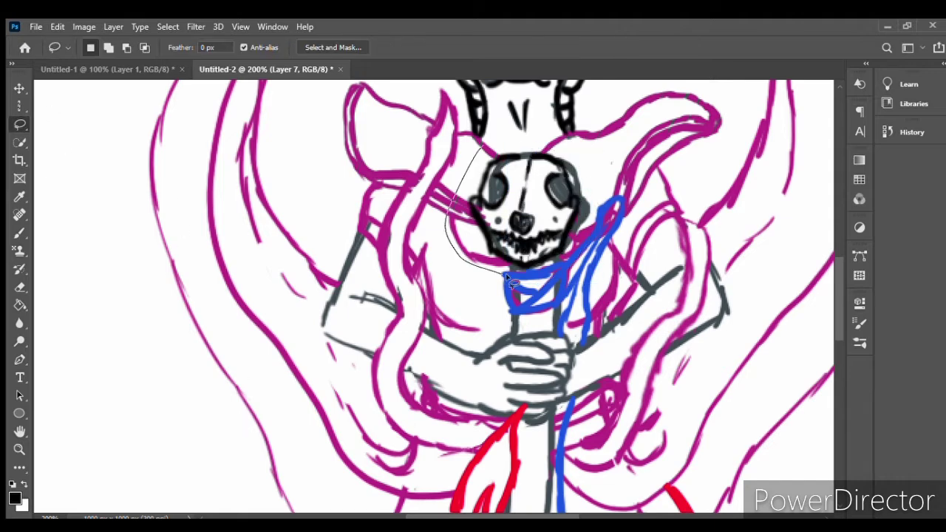
drag(505, 274, 583, 155)
key(ctrl+t)
drag(528, 214, 542, 214)
key(Return)
- Ink the staff's neck below the skull in black
key(b)
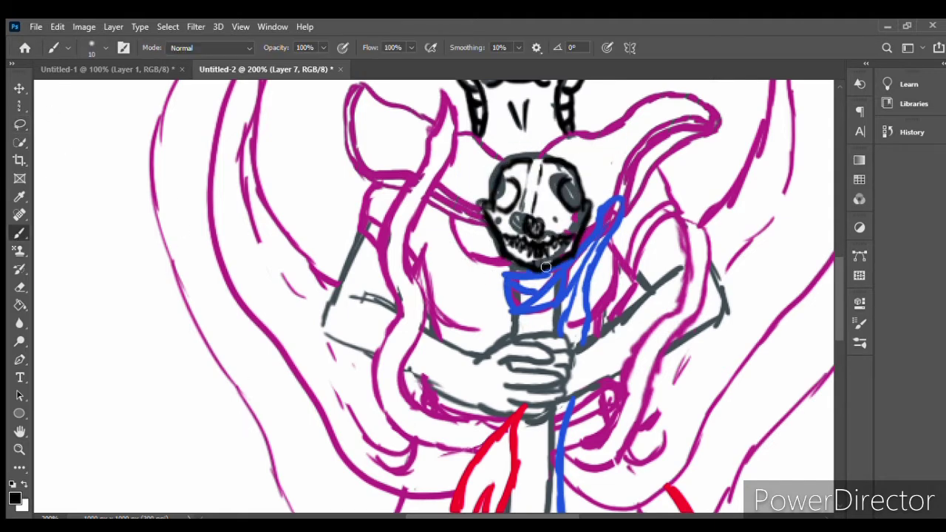
drag(514, 263, 514, 332)
mouse_move(551, 263)
mouse_down()
mouse_move(549, 352)
mouse_move(568, 393)
mouse_up()
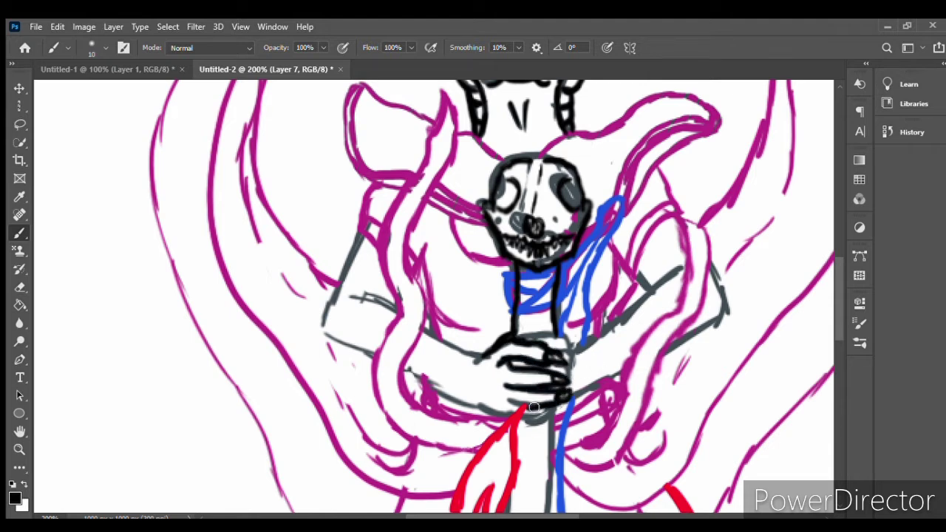
key(e)
key(b)
- Ink the hand's bottom edge, forearm, sleeve and upper arm outlines
drag(554, 409, 509, 412)
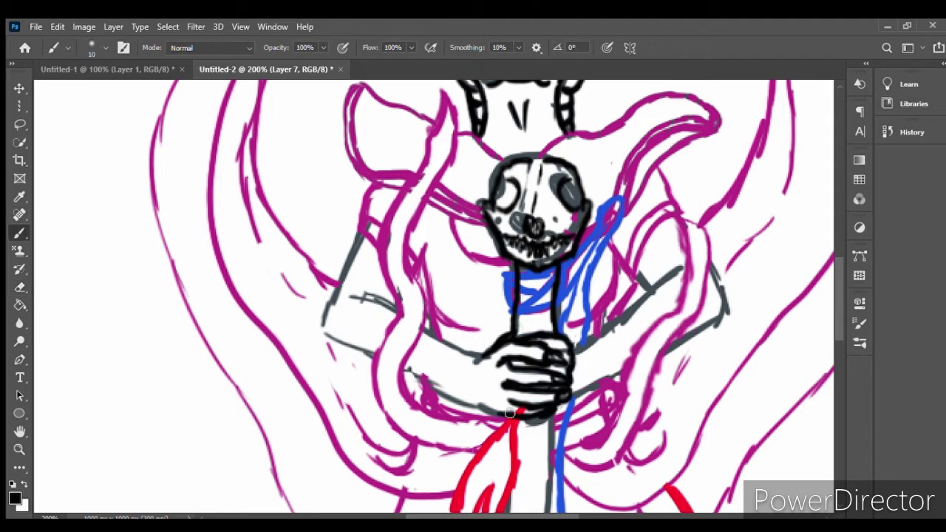
drag(403, 368, 473, 399)
drag(417, 331, 482, 363)
drag(353, 294, 406, 318)
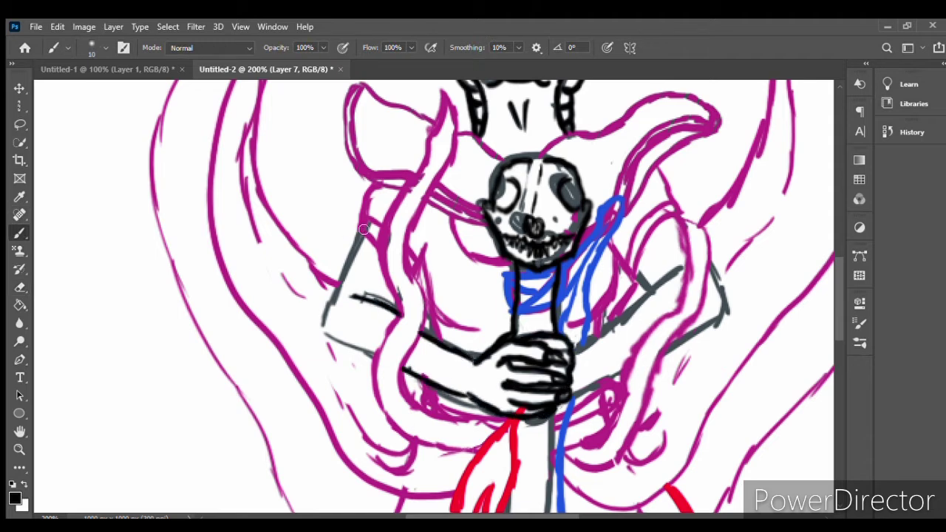
drag(362, 225, 373, 355)
key(e)
key(b)
- Continue inking black outline strokes further down the figure
scroll(443, 295, down, 5)
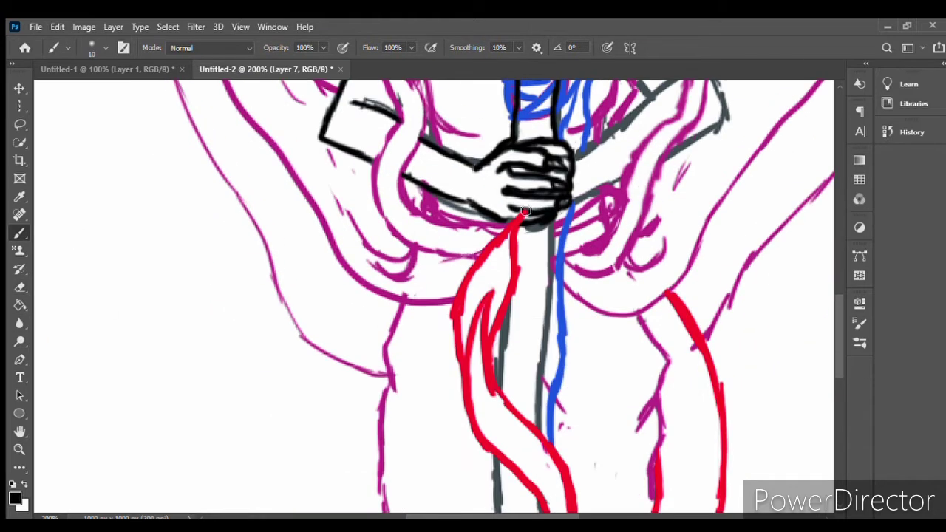
drag(523, 215, 451, 314)
drag(521, 214, 487, 358)
drag(452, 310, 462, 379)
drag(488, 292, 473, 436)
drag(495, 384, 550, 443)
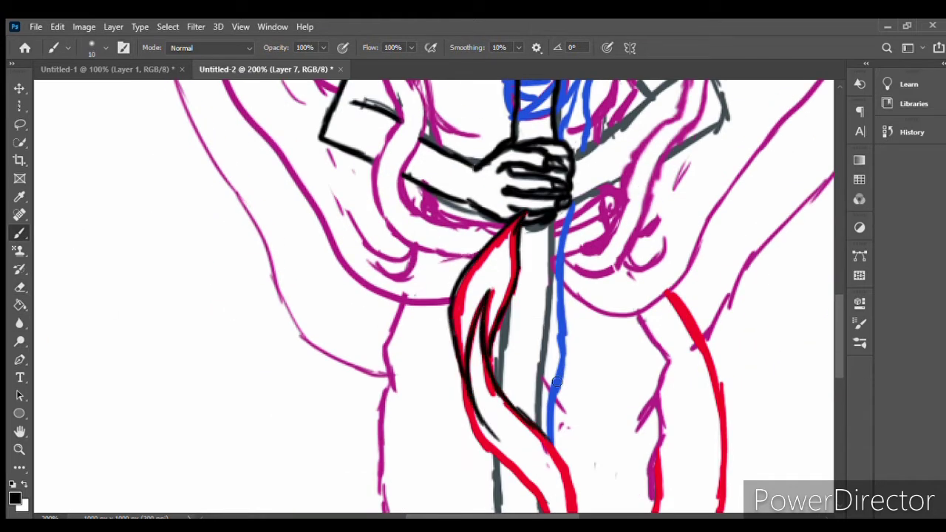
- Outline the red ribbon's S-curve in black, with a centre line down to the loop
scroll(596, 253, down, 5)
mouse_move(470, 185)
mouse_down()
mouse_move(544, 293)
mouse_move(555, 436)
mouse_up()
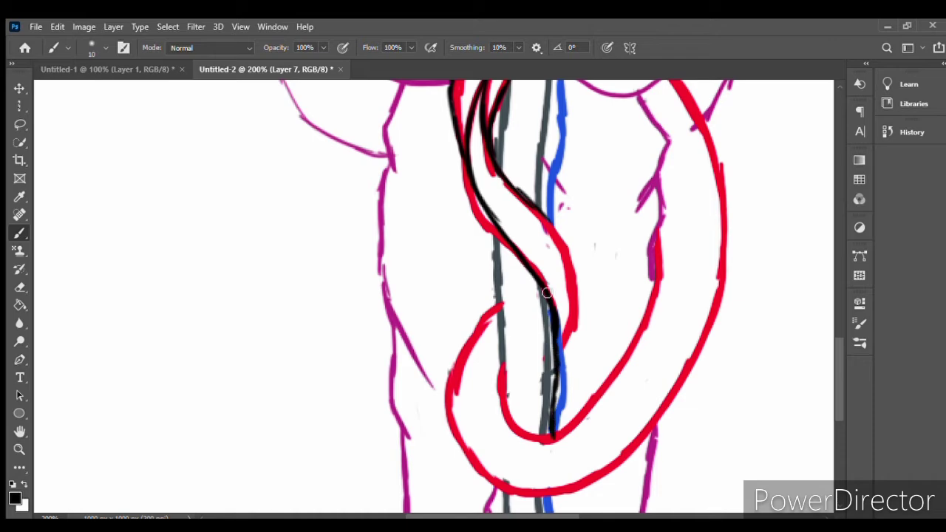
drag(545, 288, 540, 436)
mouse_move(560, 353)
mouse_down()
mouse_move(578, 299)
mouse_move(543, 215)
mouse_up()
scroll(499, 260, up, 5)
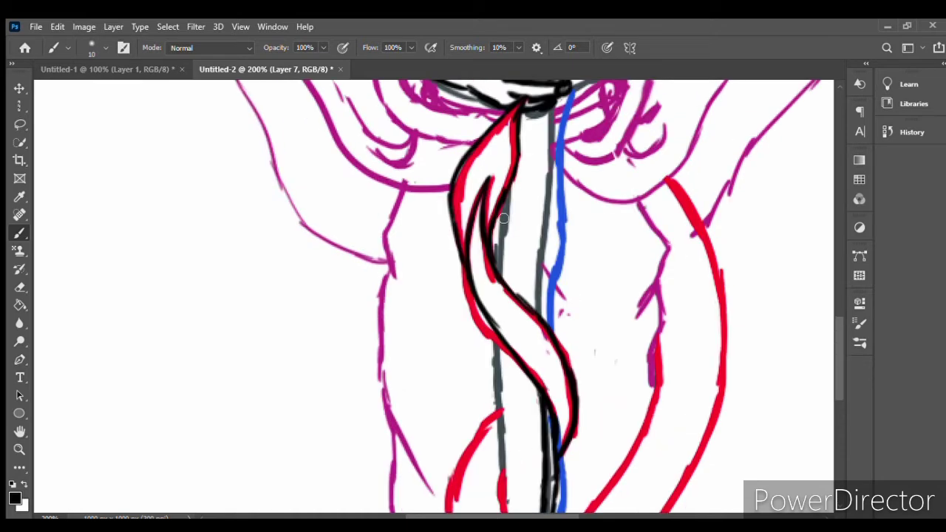
drag(547, 99, 535, 318)
scroll(505, 193, up, 5)
- Erase and redraw the scarf lines at the neck, then ink the right arm, shoulder and scarf outlines
key(e)
drag(503, 194, 558, 199)
key(b)
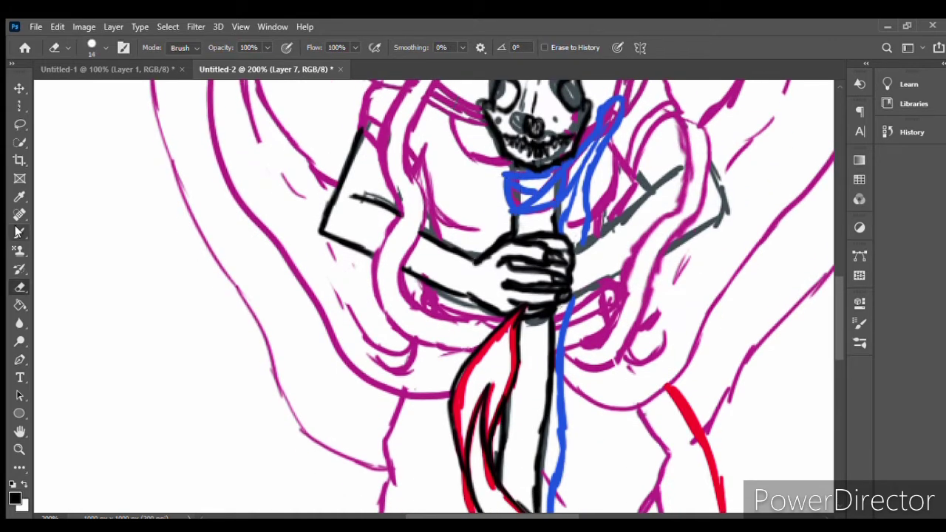
drag(509, 178, 602, 126)
drag(624, 93, 583, 236)
mouse_move(602, 132)
mouse_down()
mouse_move(573, 224)
mouse_move(682, 169)
mouse_move(663, 255)
mouse_move(570, 300)
mouse_up()
drag(576, 167, 553, 233)
mouse_move(503, 172)
mouse_down()
mouse_move(566, 181)
mouse_move(509, 187)
mouse_up()
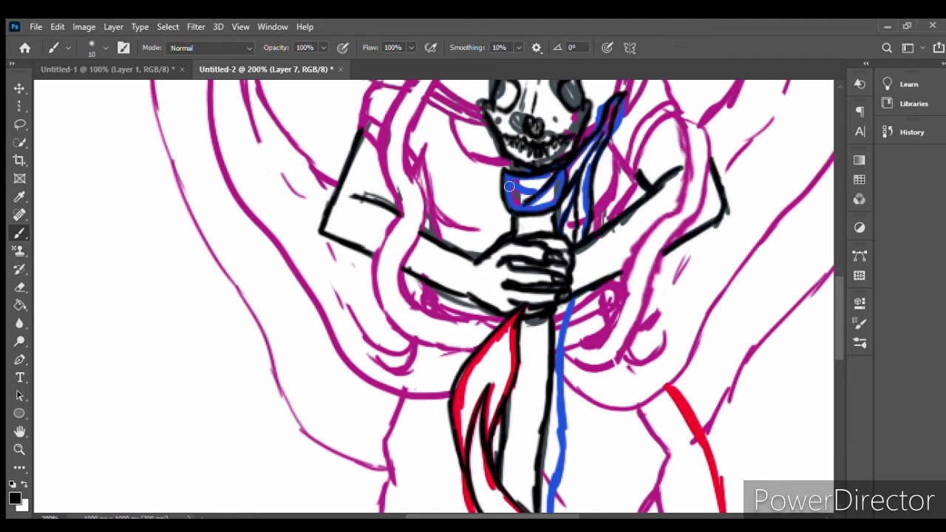
- Ink the bottom and left staff lines and outline the red loop at the bottom
scroll(832, 307, down, 5)
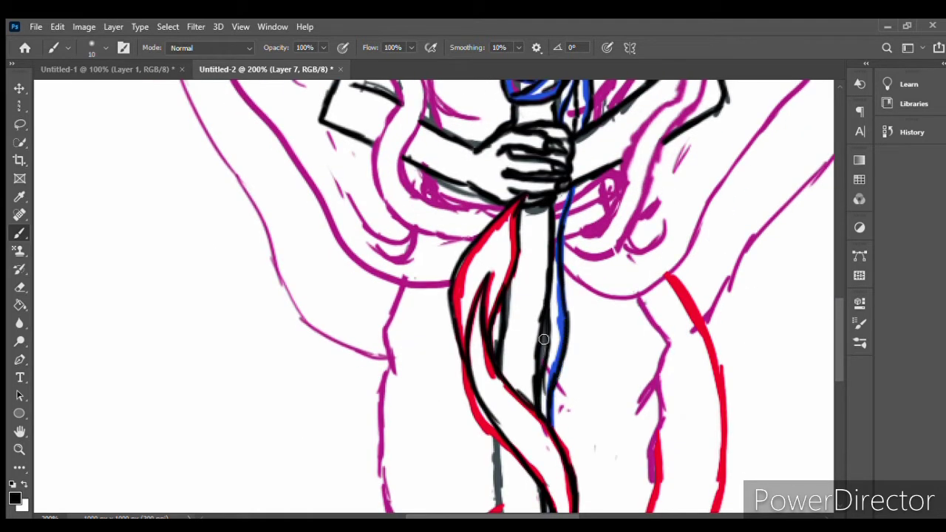
scroll(547, 434, down, 5)
drag(546, 435, 540, 386)
drag(493, 122, 503, 278)
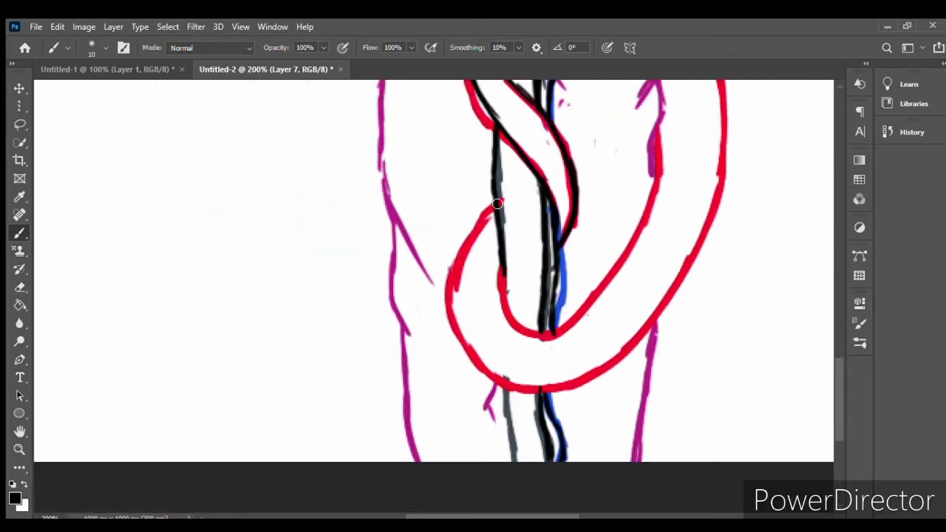
mouse_move(501, 200)
mouse_down()
mouse_move(546, 396)
mouse_move(717, 243)
mouse_up()
drag(502, 251, 658, 133)
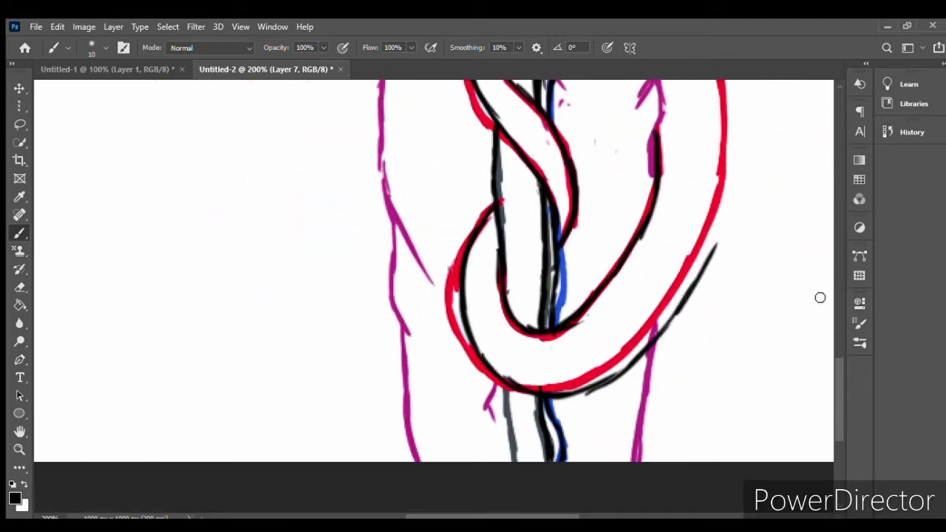
- Ink more black lines over the red tail coils and staff
scroll(819, 296, up, 5)
drag(668, 169, 728, 461)
key(e)
key(b)
scroll(835, 295, up, 5)
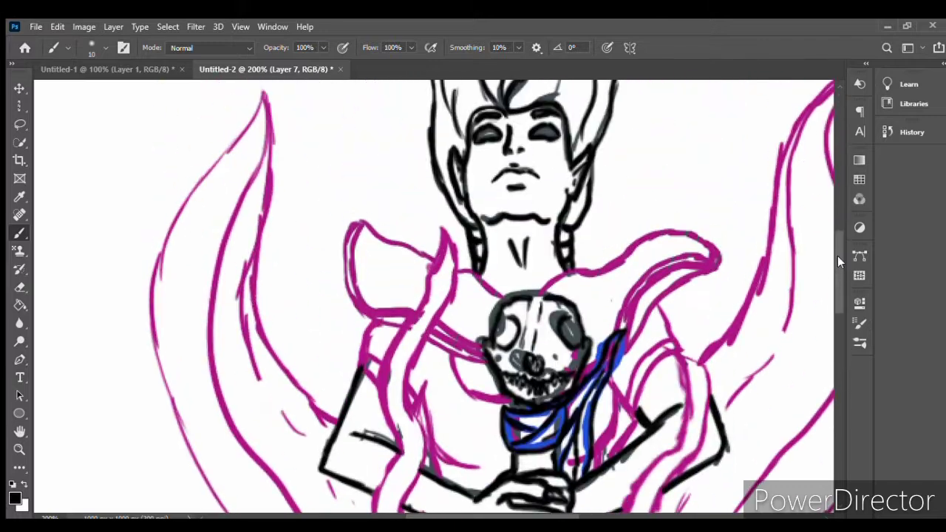
scroll(835, 295, down, 10)
drag(656, 288, 637, 403)
drag(389, 163, 418, 399)
drag(508, 325, 513, 402)
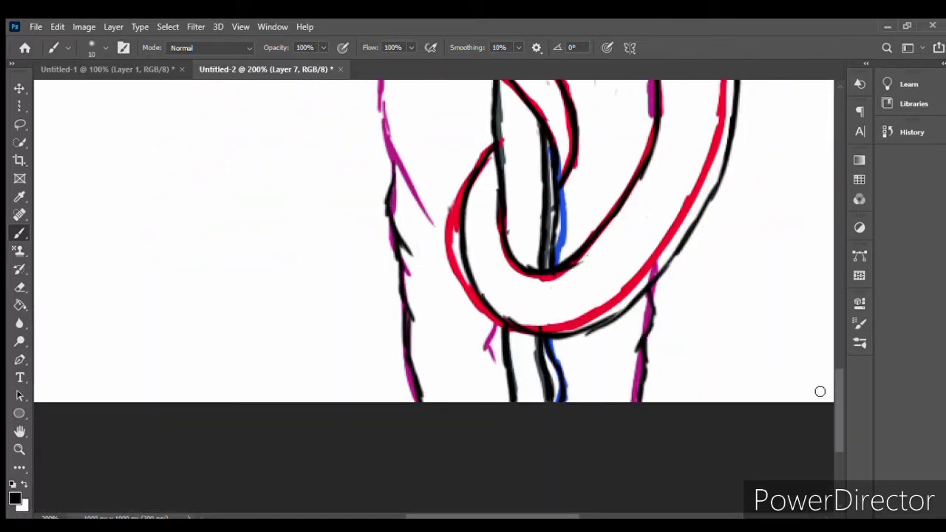
- Outline the left shoulder collar piece in black
scroll(820, 369, up, 5)
scroll(823, 340, down, 1)
mouse_move(650, 248)
mouse_down()
mouse_move(637, 164)
mouse_move(651, 336)
mouse_up()
mouse_move(432, 447)
mouse_down()
mouse_move(384, 247)
mouse_move(392, 155)
mouse_up()
scroll(833, 277, up, 5)
scroll(833, 277, up, 2)
mouse_move(438, 221)
mouse_down()
mouse_move(355, 159)
mouse_move(399, 280)
mouse_move(484, 319)
mouse_up()
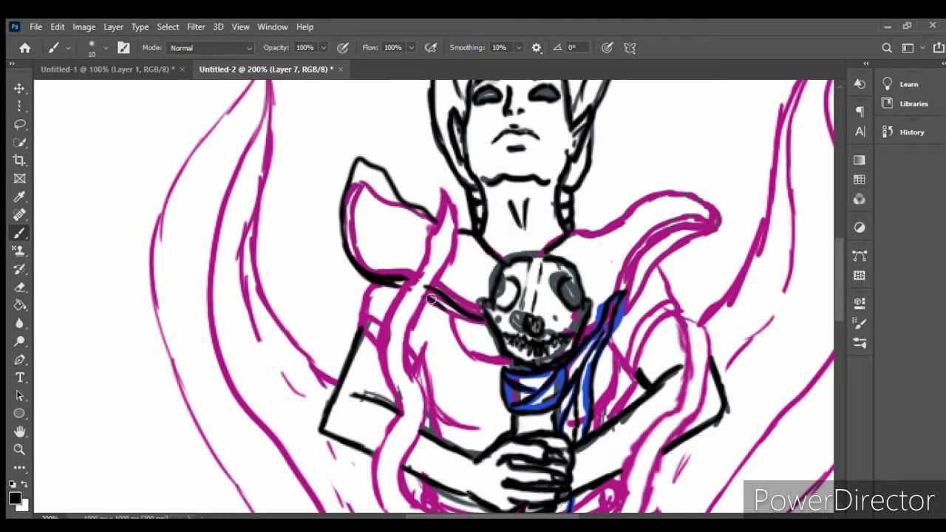
- Ink the left tendril outline and the lines under the hands above the red cloth
mouse_move(430, 298)
mouse_down()
mouse_move(443, 185)
mouse_move(377, 480)
mouse_move(399, 464)
mouse_up()
scroll(408, 194, down, 5)
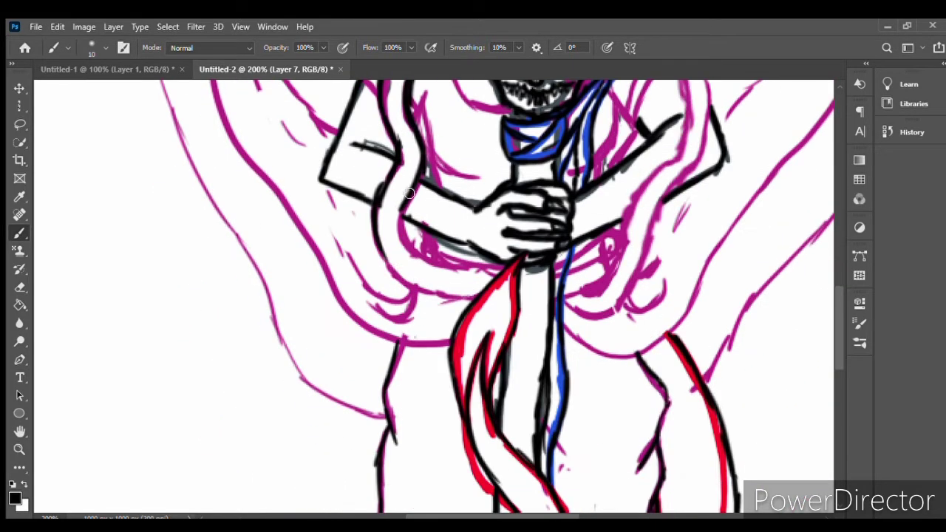
drag(408, 193, 403, 288)
drag(398, 244, 480, 273)
drag(421, 288, 480, 299)
drag(498, 270, 422, 242)
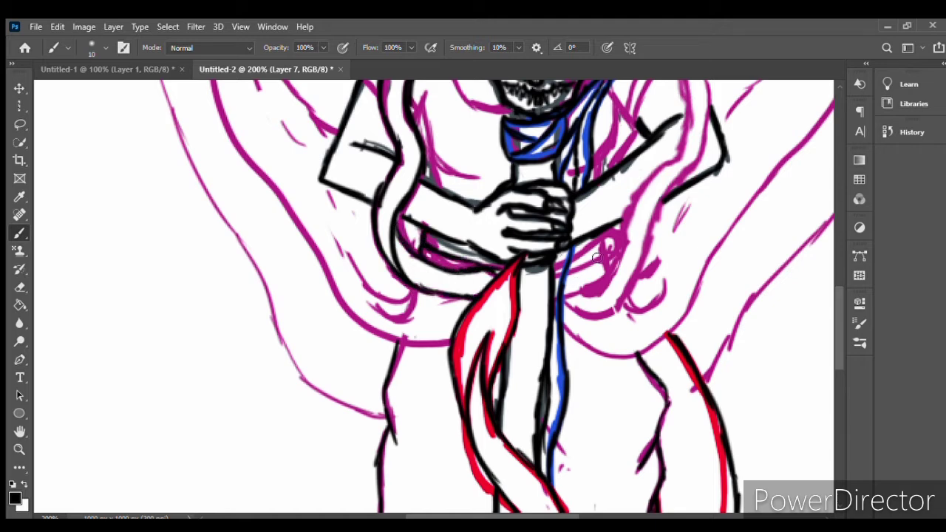
- Outline the right tendril beside the hands up to the shoulder
mouse_move(596, 258)
mouse_down()
mouse_move(619, 220)
mouse_move(565, 304)
mouse_move(628, 318)
mouse_up()
mouse_move(622, 275)
mouse_down()
mouse_move(677, 176)
mouse_move(581, 325)
mouse_up()
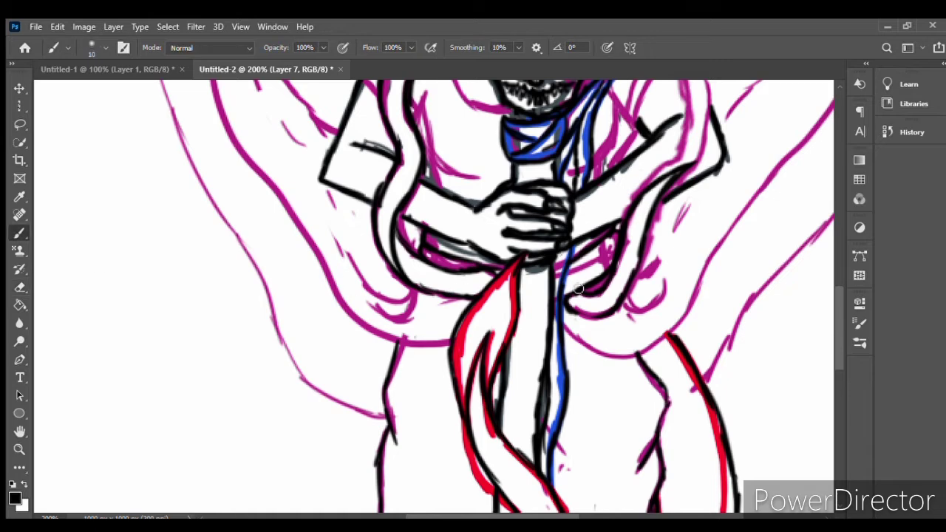
scroll(833, 299, up, 5)
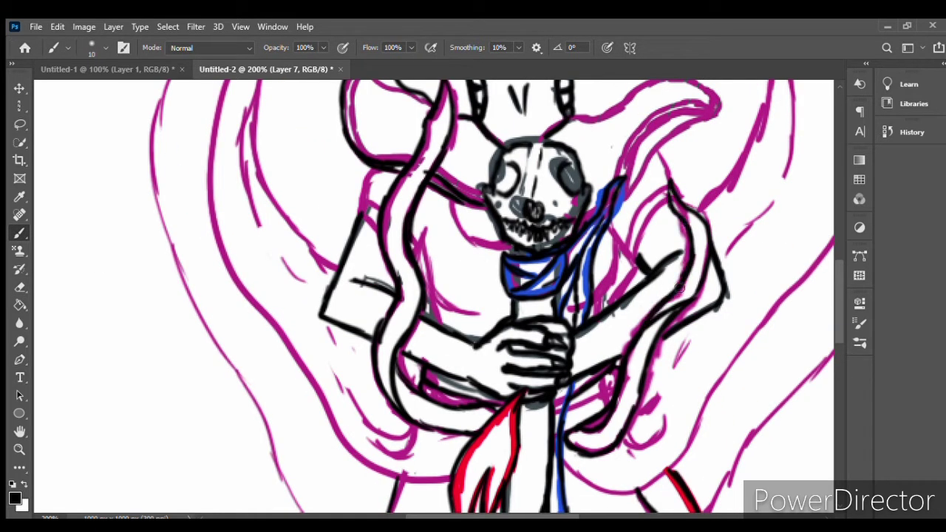
key(e)
key(b)
drag(694, 258, 680, 313)
drag(673, 182, 667, 203)
- Ink the right and left collars, the blue lines on the right, and the left chest lines
scroll(808, 301, up, 4)
mouse_move(569, 227)
mouse_down()
mouse_move(699, 149)
mouse_move(647, 275)
mouse_move(618, 312)
mouse_up()
drag(692, 149, 611, 292)
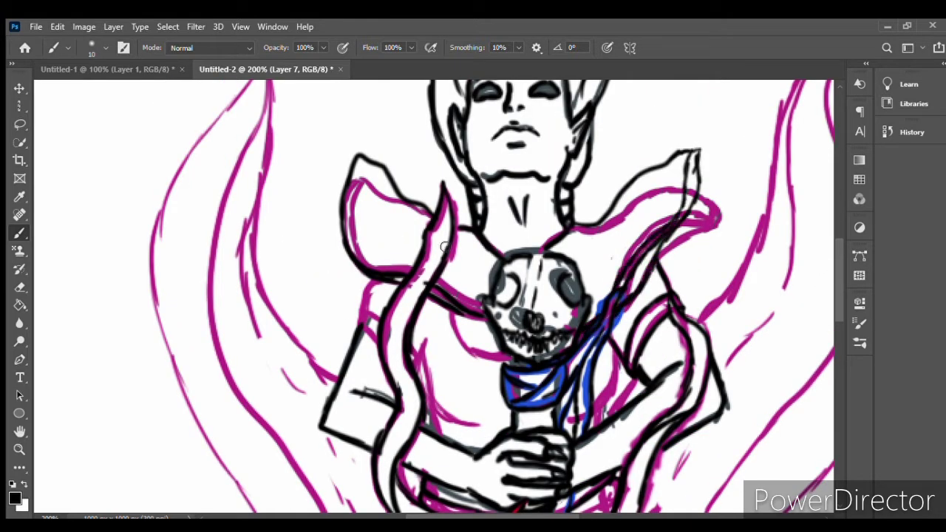
mouse_move(354, 159)
mouse_down()
mouse_move(414, 270)
mouse_move(482, 307)
mouse_move(510, 362)
mouse_up()
drag(613, 344, 595, 423)
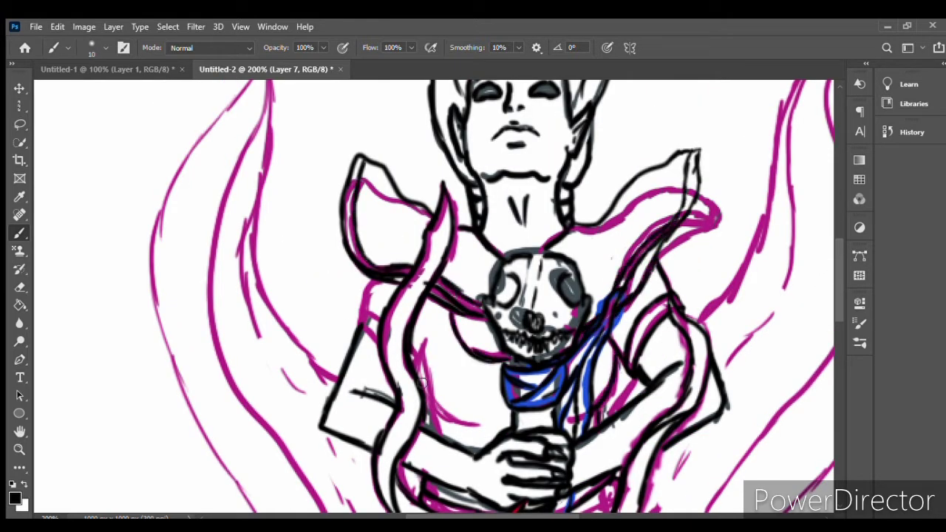
drag(422, 342, 433, 413)
drag(430, 395, 475, 427)
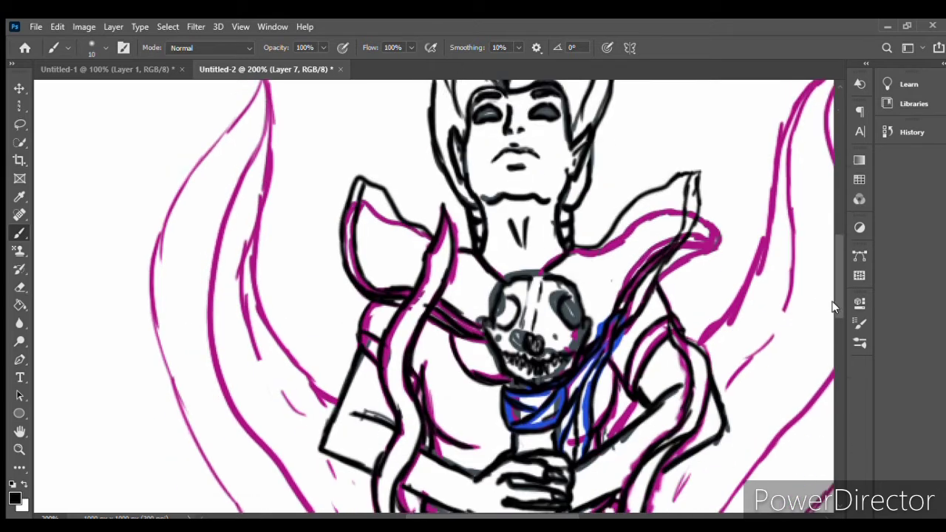
- Ink the long sweeping scarf ends in black
scroll(813, 303, down, 5)
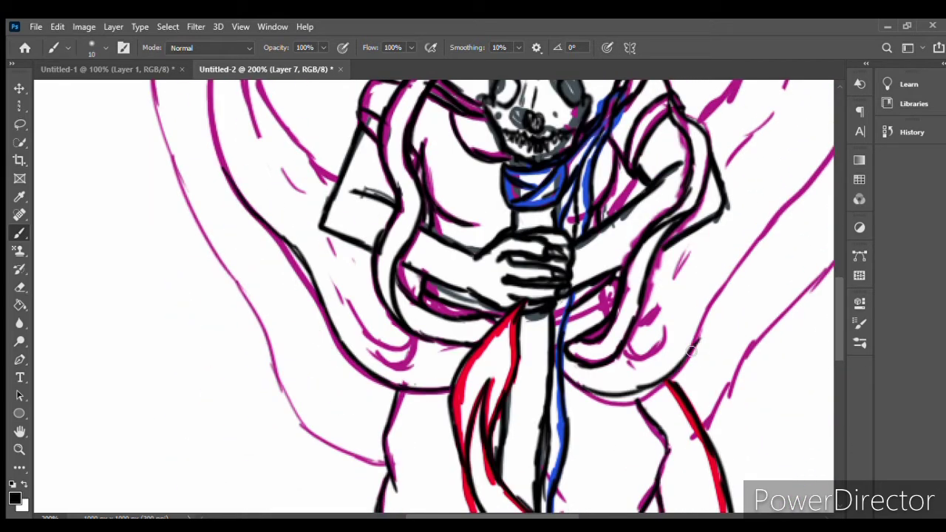
scroll(828, 275, up, 7)
scroll(828, 276, right, 7)
drag(578, 114, 518, 362)
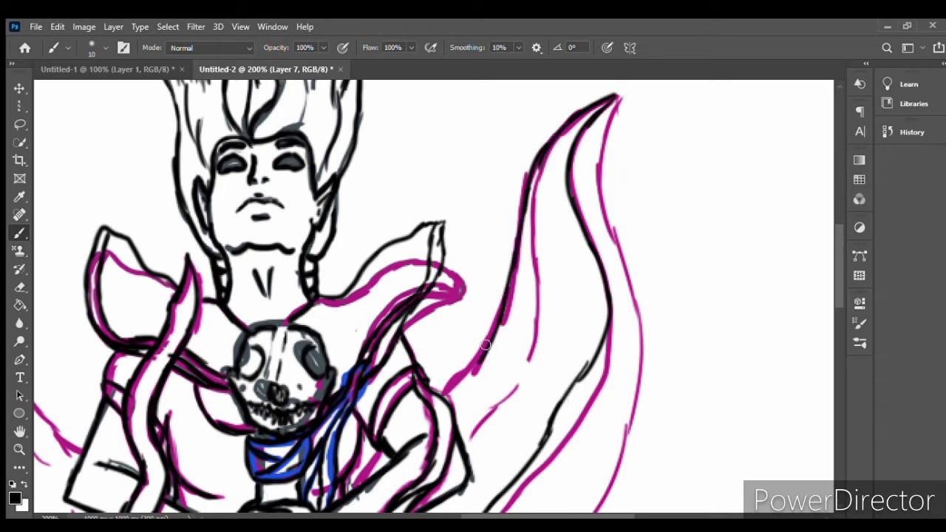
drag(545, 148, 440, 395)
mouse_move(618, 96)
mouse_down()
mouse_move(637, 314)
mouse_move(595, 493)
mouse_up()
scroll(542, 225, down, 5)
scroll(397, 373, left, 4)
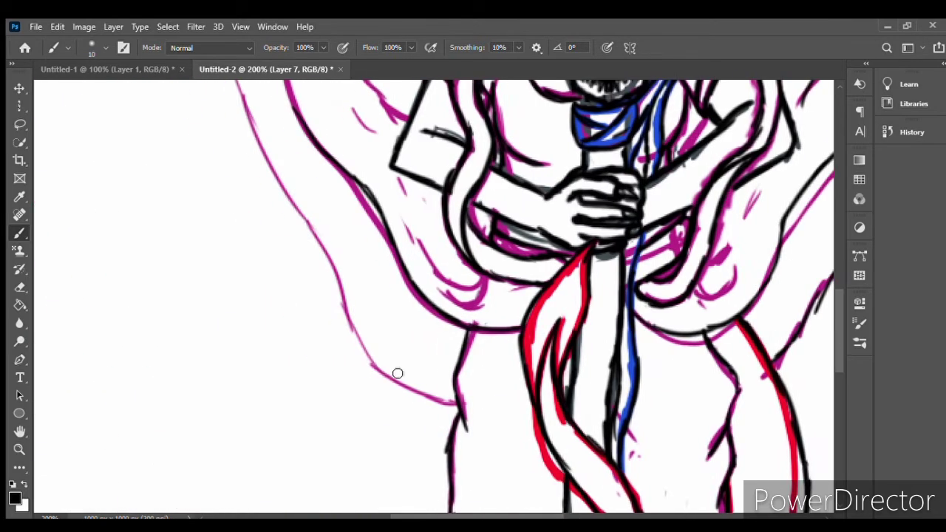
scroll(397, 374, up, 3)
scroll(295, 354, up, 4)
- Trace the pink flame shapes in black
drag(332, 211, 293, 362)
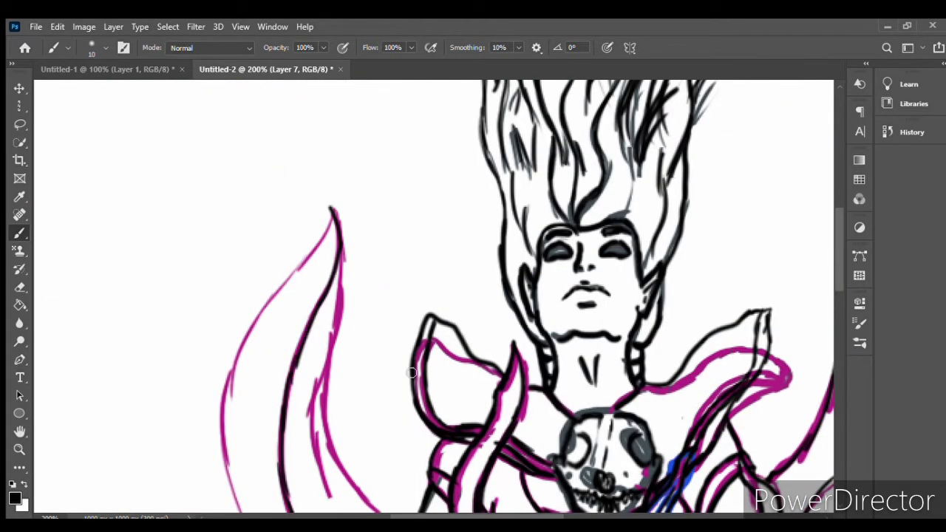
mouse_move(329, 208)
mouse_down()
mouse_move(260, 325)
mouse_move(227, 442)
mouse_up()
scroll(835, 299, down, 5)
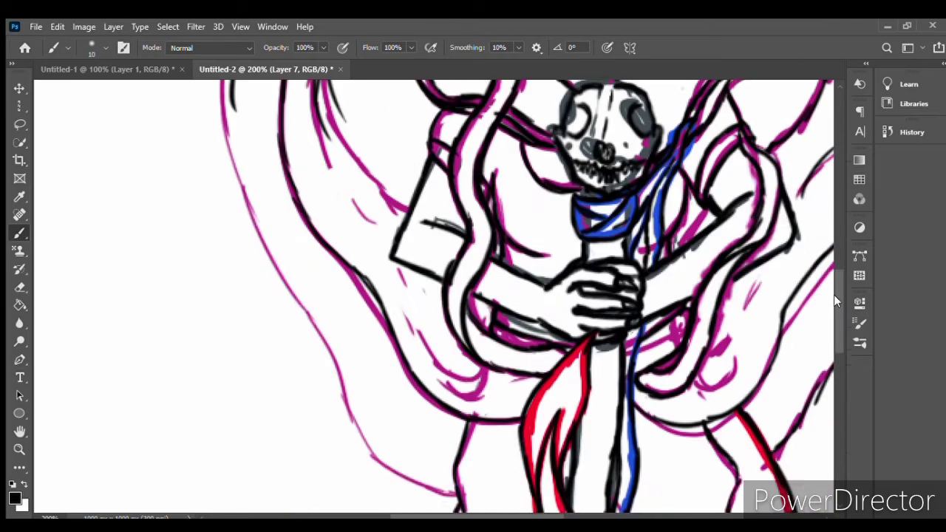
scroll(834, 299, up, 1)
scroll(833, 281, up, 4)
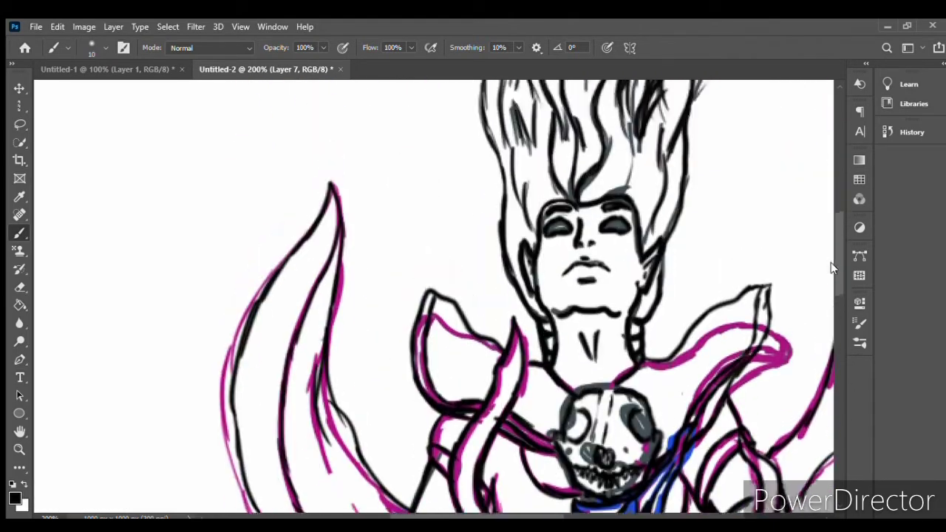
scroll(832, 268, down, 5)
- Fit the canvas on screen, then enlarge the placed 'Hope' reference painting over the right side
scroll(840, 390, up, 2)
click(19, 448)
key(ctrl+0)
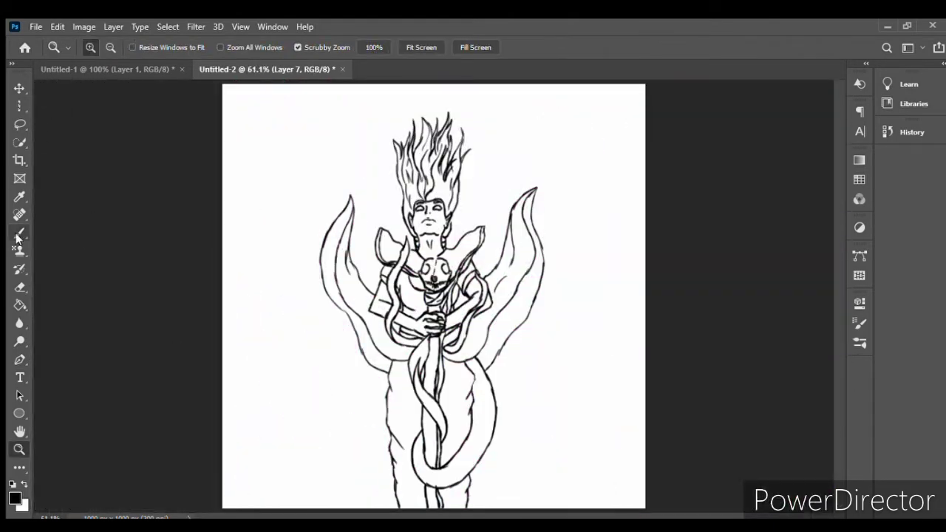
click(19, 233)
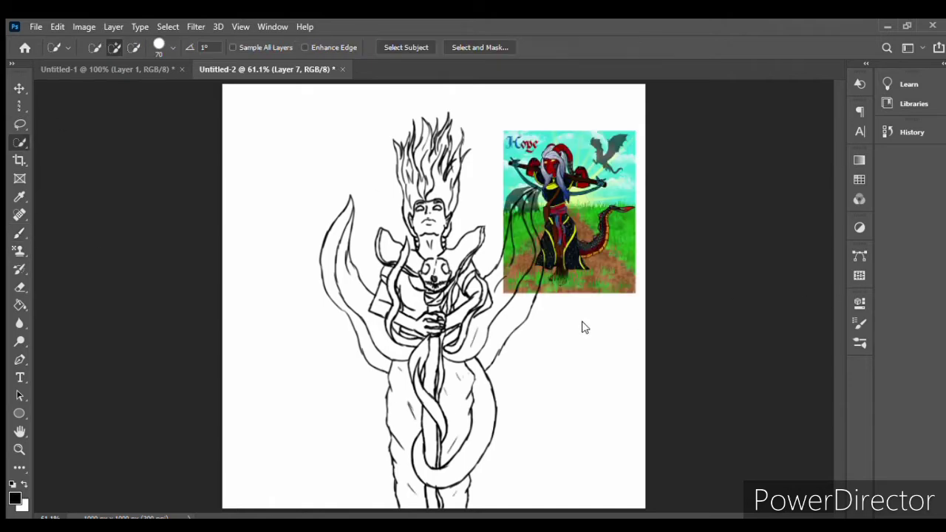
drag(511, 295, 402, 405)
key(Return)
key(w)
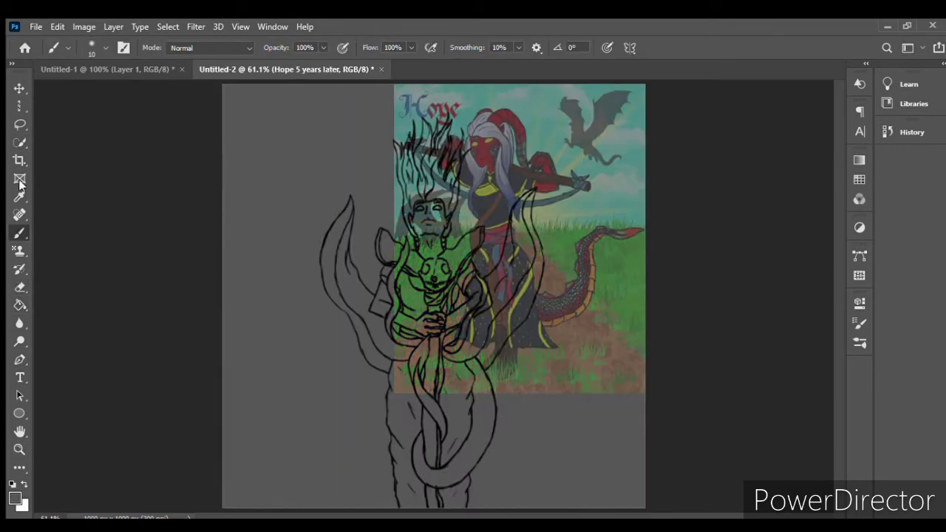
- Lasso the dragon-girl onto her own layer and zoom in on the figure
key(l)
mouse_move(381, 118)
mouse_down()
mouse_move(541, 256)
mouse_move(391, 148)
mouse_up()
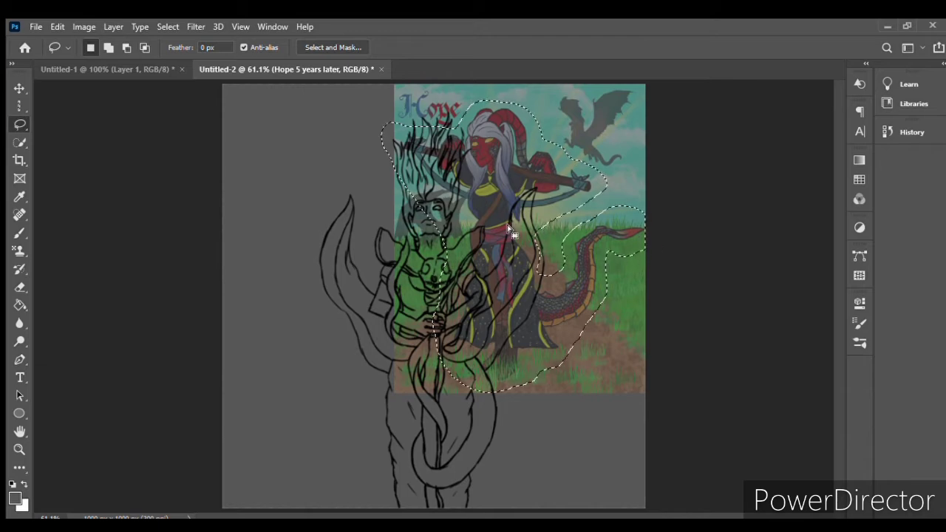
key(ctrl+j)
key(z)
click(461, 217)
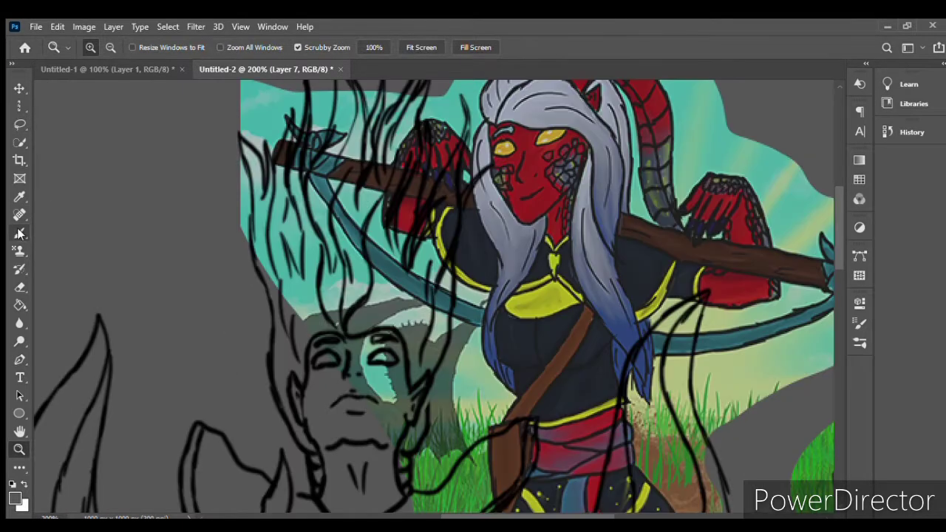
- Ink a hem line across the lower leg and a shoe under the left leg
key(b)
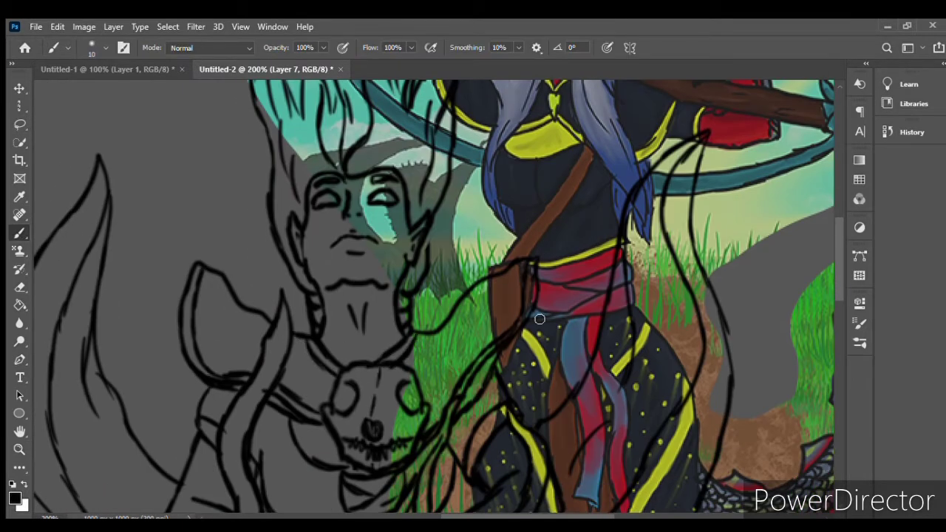
scroll(829, 214, up, 3)
scroll(829, 234, down, 2)
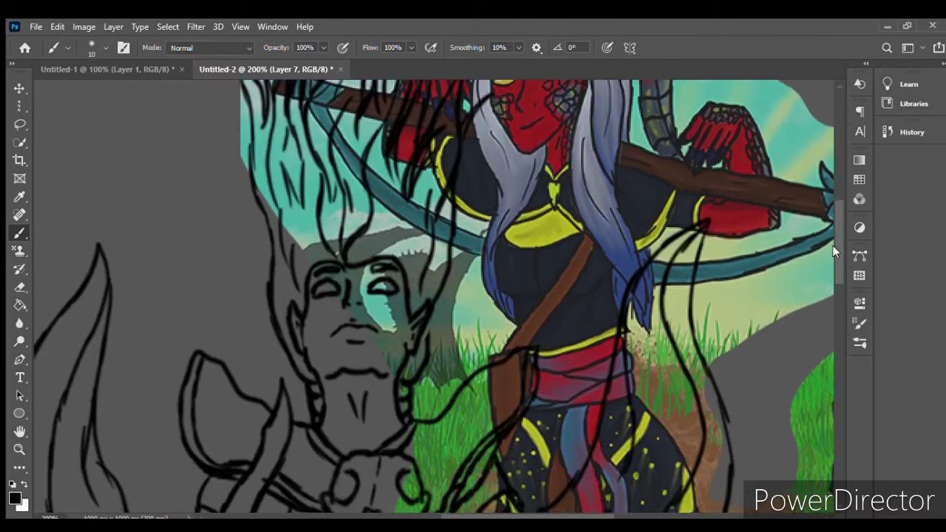
scroll(795, 369, down, 10)
mouse_move(235, 348)
mouse_down()
mouse_move(490, 359)
mouse_move(632, 353)
mouse_move(640, 378)
mouse_up()
scroll(844, 226, up, 5)
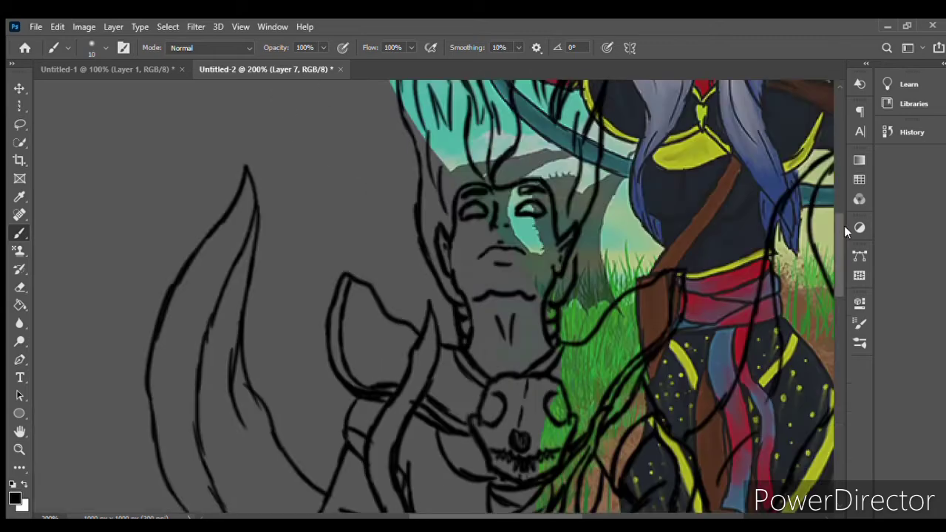
scroll(843, 225, down, 6)
drag(555, 280, 617, 278)
drag(419, 265, 487, 273)
- Add inner lines to the shoes and erase stray lines around them
scroll(473, 295, up, 2)
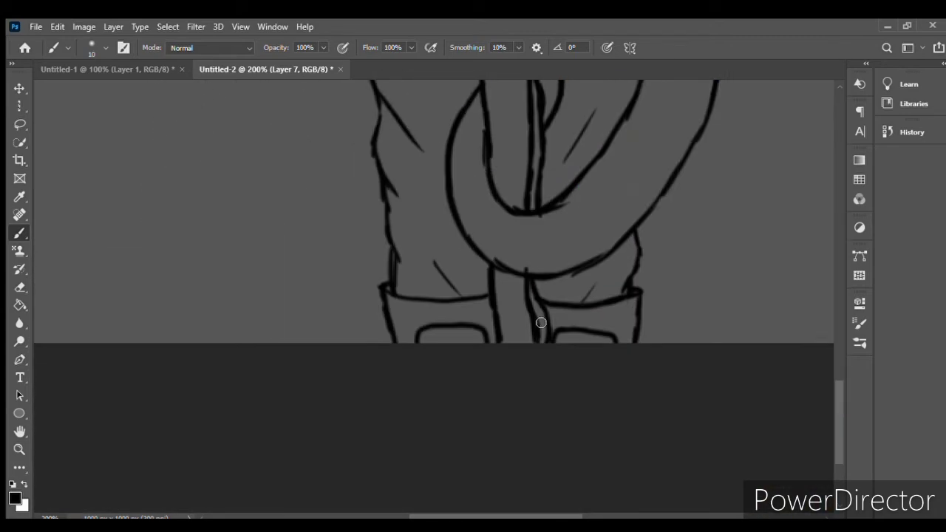
drag(421, 340, 483, 324)
key(e)
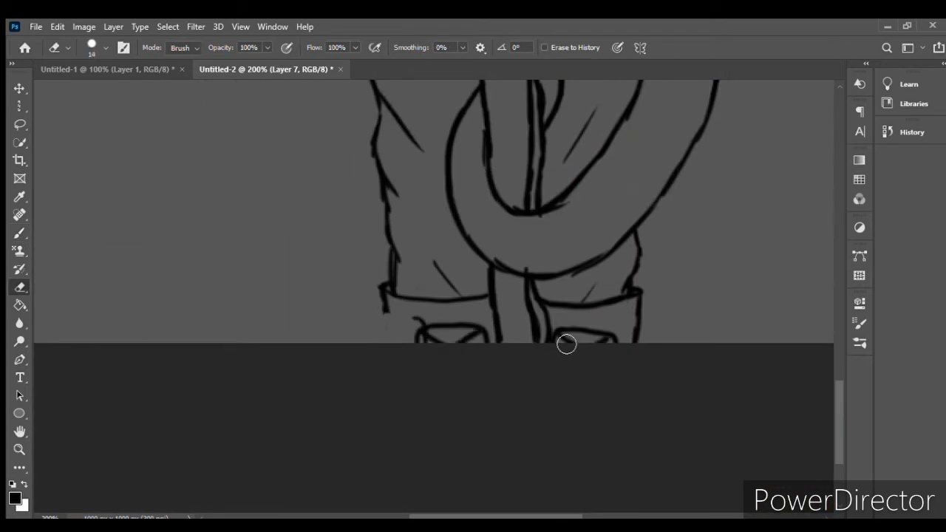
drag(566, 338, 421, 342)
mouse_move(480, 332)
mouse_down()
mouse_move(569, 332)
mouse_move(558, 341)
mouse_move(637, 313)
mouse_move(643, 341)
mouse_up()
- Ink the top edges and sides of both shoes and touch up the right shoe
click(19, 233)
drag(487, 303, 491, 341)
mouse_move(423, 325)
mouse_down()
mouse_move(382, 309)
mouse_move(386, 341)
mouse_up()
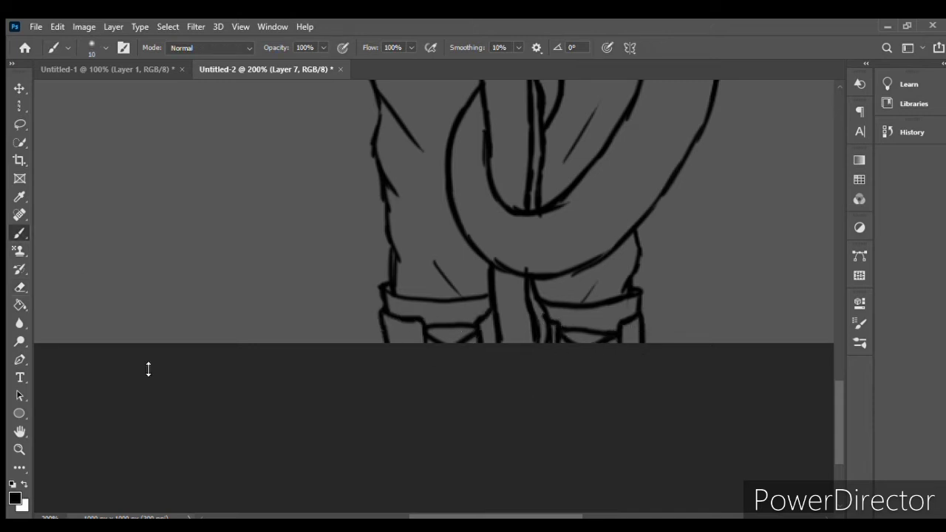
key(e)
drag(641, 311, 644, 342)
key(b)
drag(640, 305, 642, 342)
mouse_move(838, 414)
mouse_down()
mouse_move(828, 268)
mouse_move(839, 268)
mouse_up()
click(19, 448)
- Try a Quick Selection over the left tail and arm area, then clear it
key(ctrl+0)
key(w)
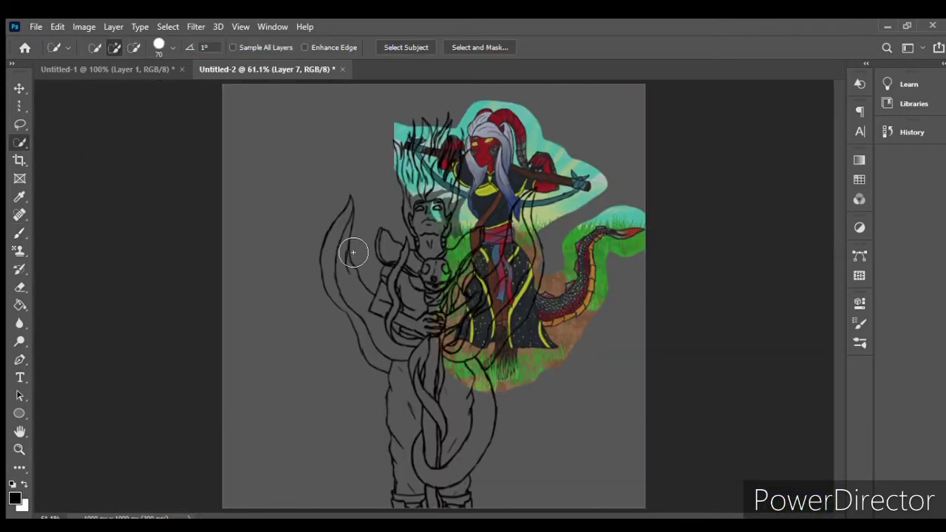
drag(349, 225, 400, 353)
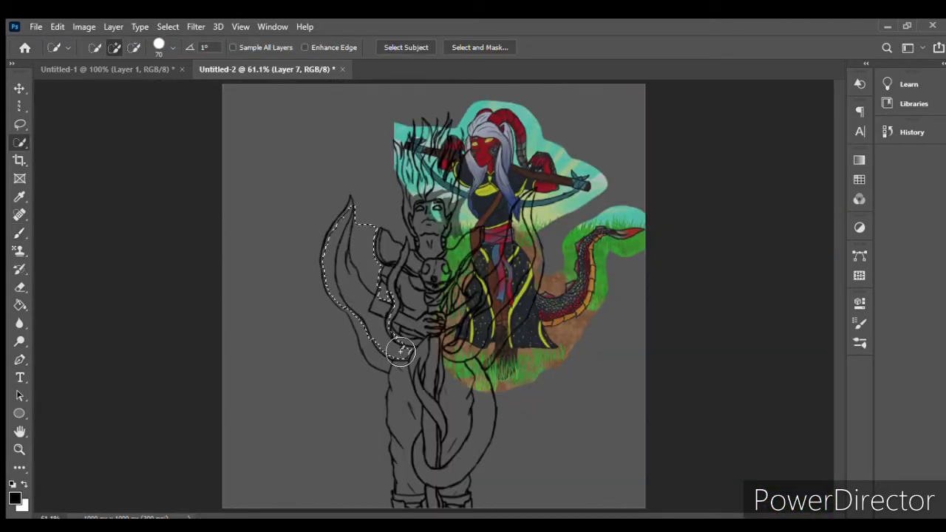
key(ctrl+d)
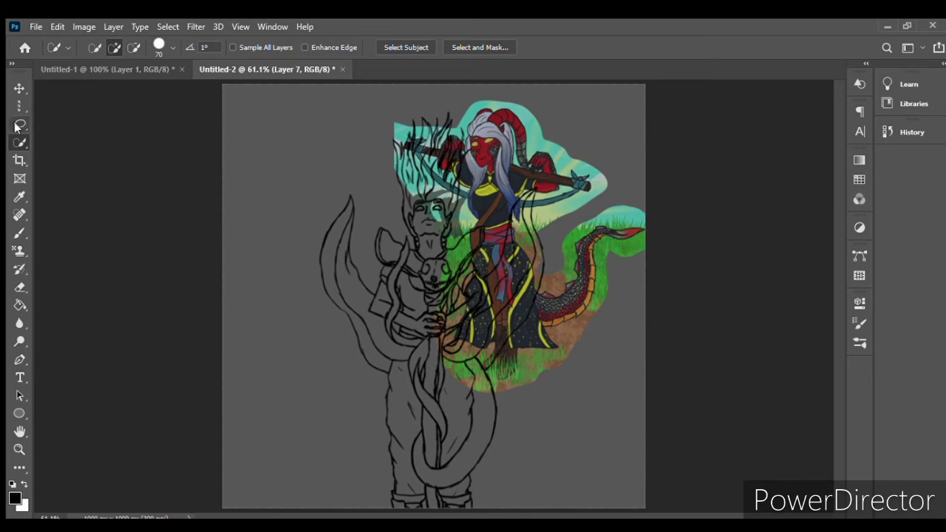
- Ink an extra line along the ribbon's edge
key(b)
scroll(332, 226, up, 2)
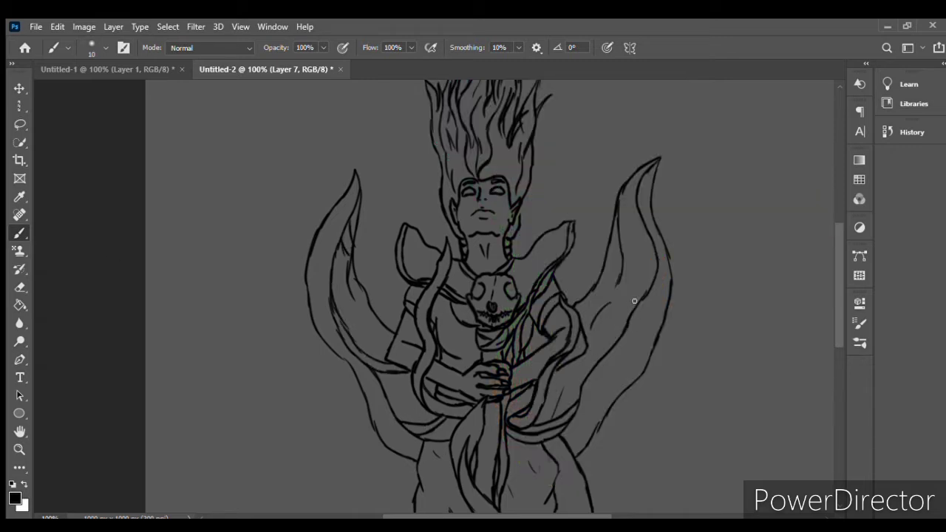
drag(547, 373, 621, 331)
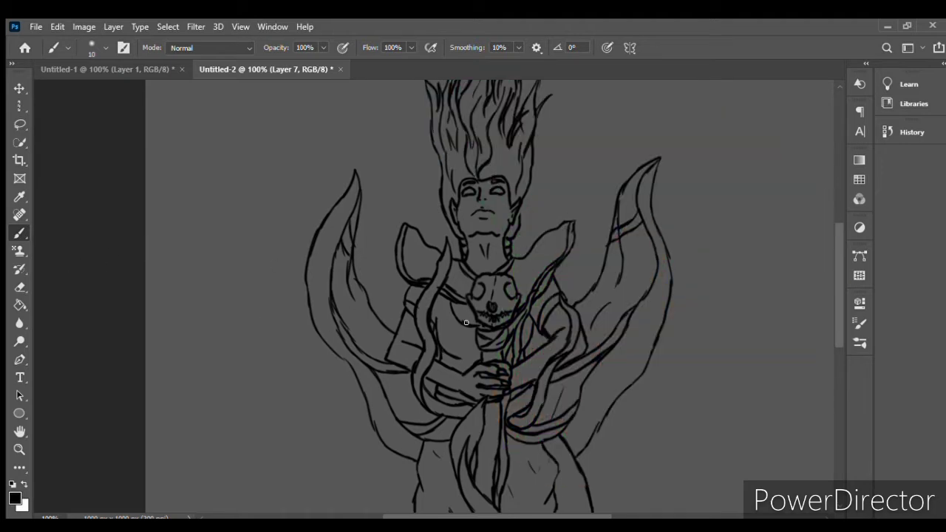
scroll(563, 325, down, 5)
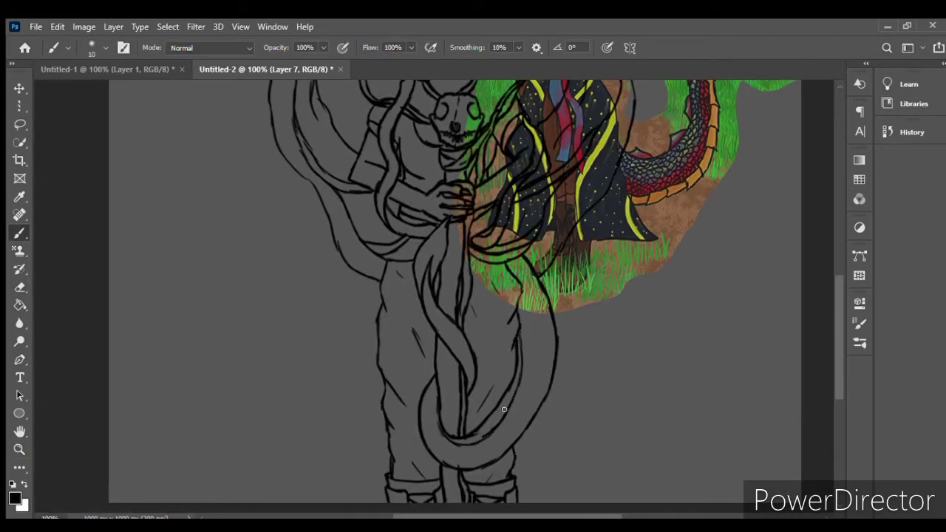
- Erase part of the tail's inner line, toggling between Eraser and Brush
key(e)
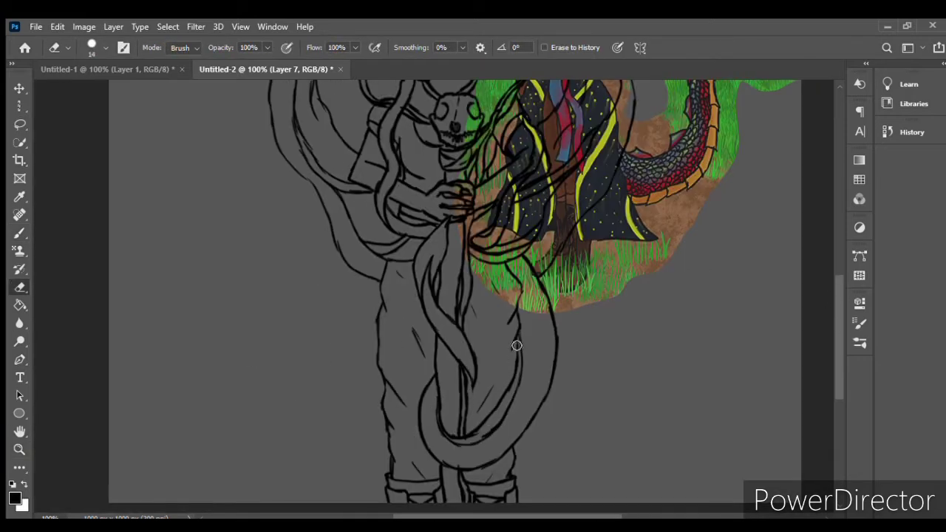
drag(517, 345, 475, 435)
key(b)
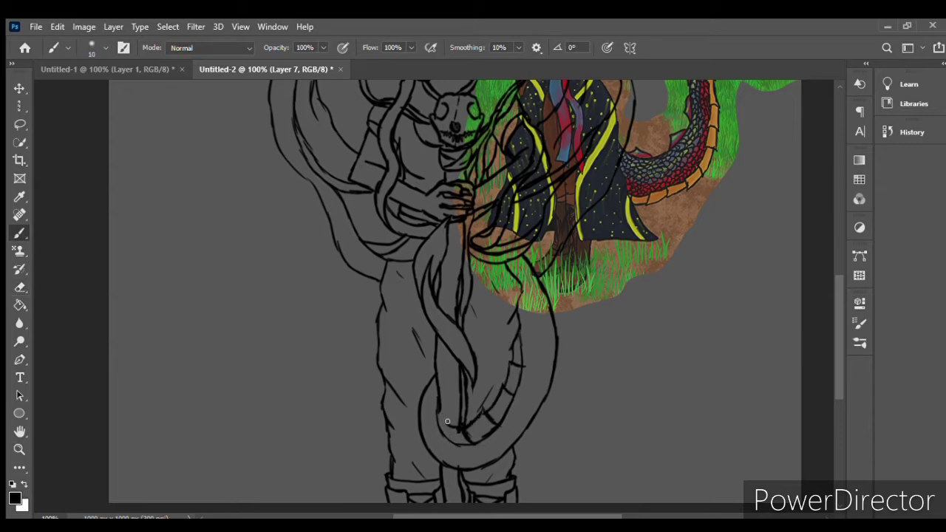
key(e)
key(b)
key(e)
key(b)
key(e)
key(b)
key(e)
key(b)
key(e)
key(b)
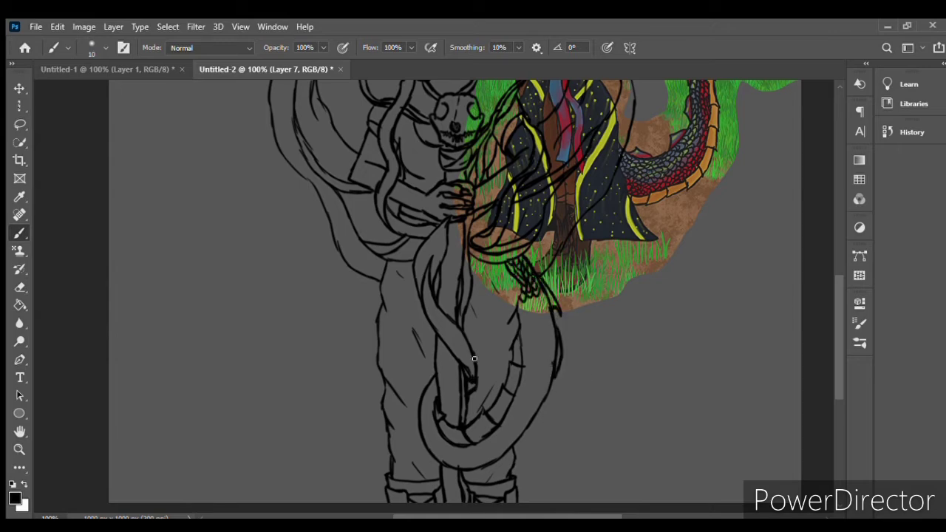
key(e)
key(b)
- Redraw a small tail stroke, ink overlapping scales down the tail, and add a colour layer
key(e)
drag(463, 337, 476, 362)
key(b)
drag(459, 331, 473, 356)
key(e)
key(b)
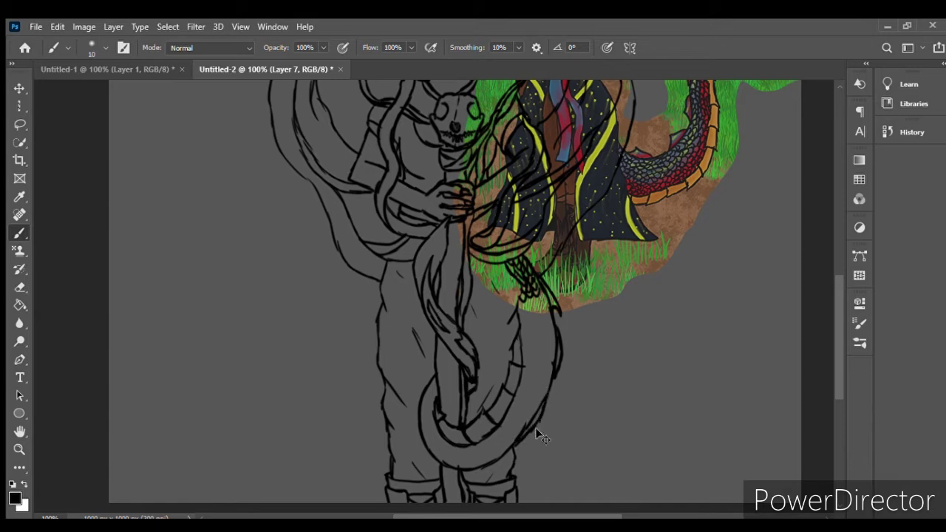
drag(535, 427, 523, 439)
drag(514, 311, 528, 334)
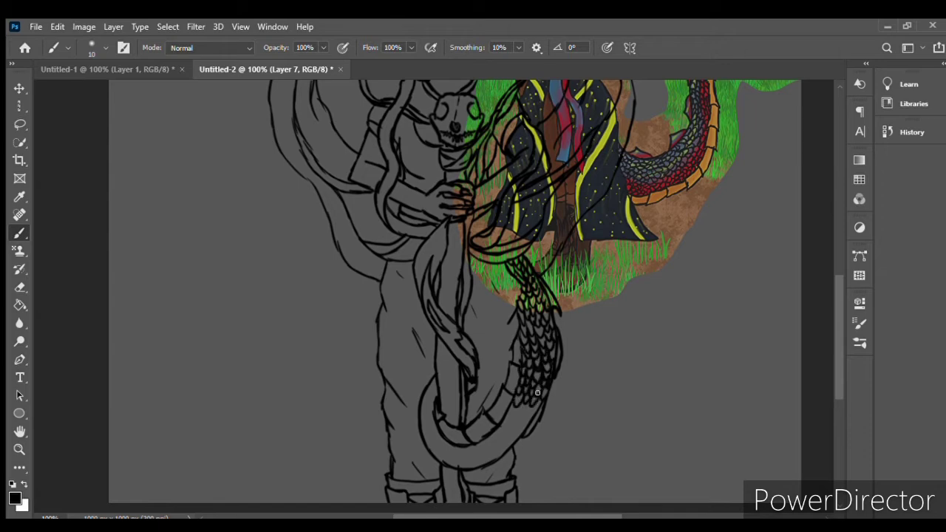
scroll(509, 425, down, 2)
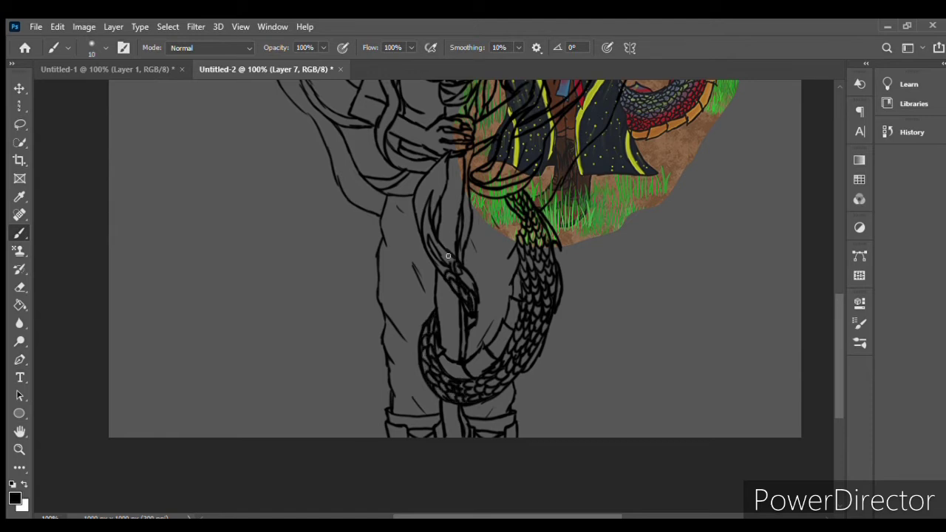
key(ctrl+shift+alt+n)
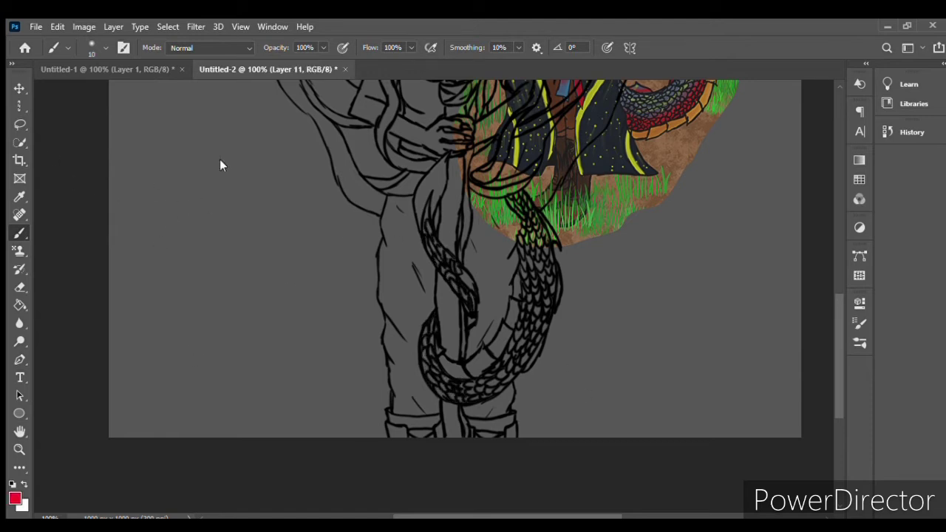
- Paint the tail's belly orange and add red scales near the snake's head
mouse_move(437, 351)
mouse_down()
mouse_move(473, 369)
mouse_move(510, 319)
mouse_move(517, 280)
mouse_up()
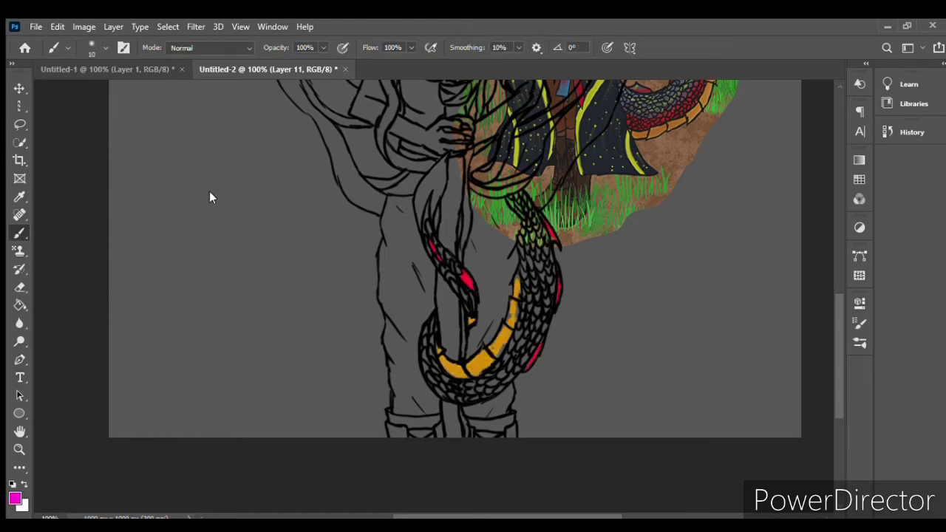
scroll(835, 311, up, 3)
drag(429, 280, 422, 255)
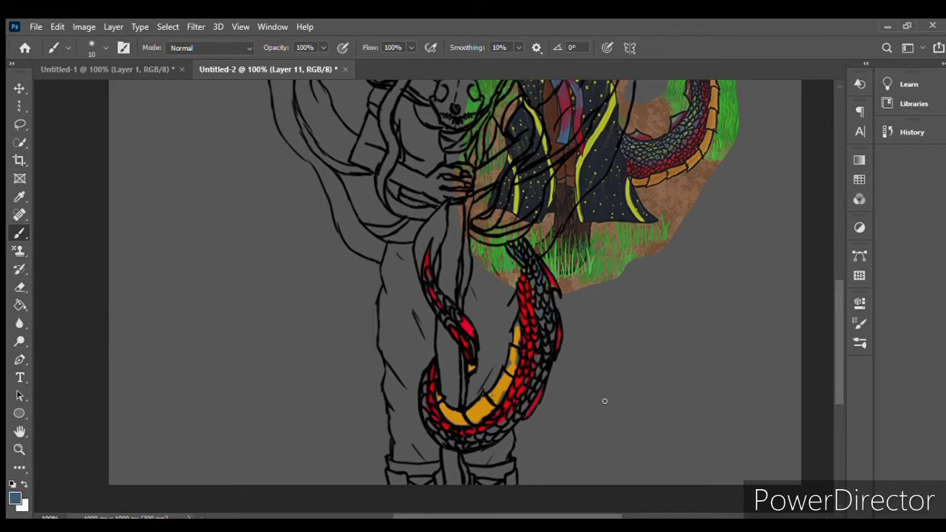
scroll(604, 401, up, 3)
alt+click(482, 393)
drag(437, 275, 425, 294)
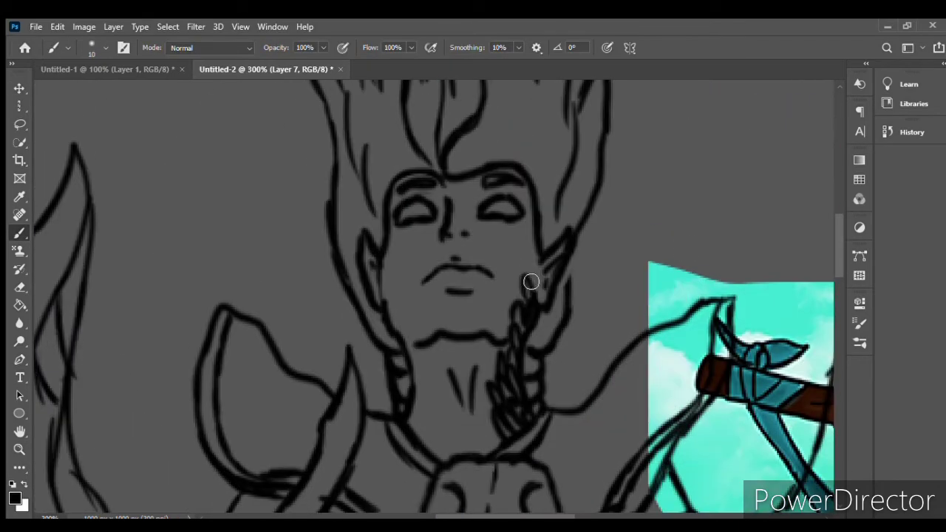
- Ink scales on the figure's cheeks and diagonally along the right side of the neck
mouse_move(531, 282)
mouse_down()
mouse_move(509, 312)
mouse_move(517, 258)
mouse_move(416, 298)
mouse_move(395, 289)
mouse_move(418, 386)
mouse_move(460, 369)
mouse_up()
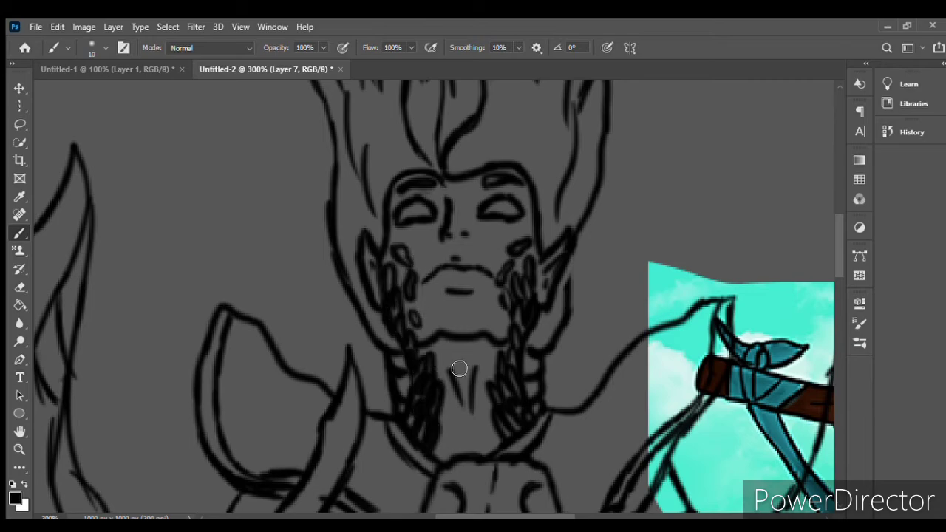
scroll(833, 258, up, 1)
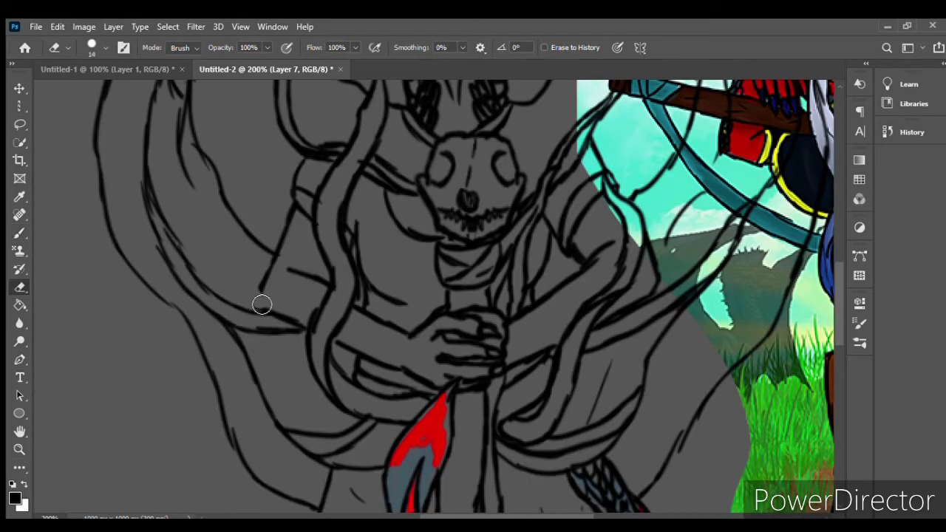
mouse_move(571, 250)
mouse_down()
mouse_move(622, 198)
mouse_move(610, 247)
mouse_move(650, 287)
mouse_move(613, 255)
mouse_up()
mouse_move(636, 299)
mouse_down()
mouse_move(604, 270)
mouse_move(595, 238)
mouse_up()
drag(577, 271, 585, 237)
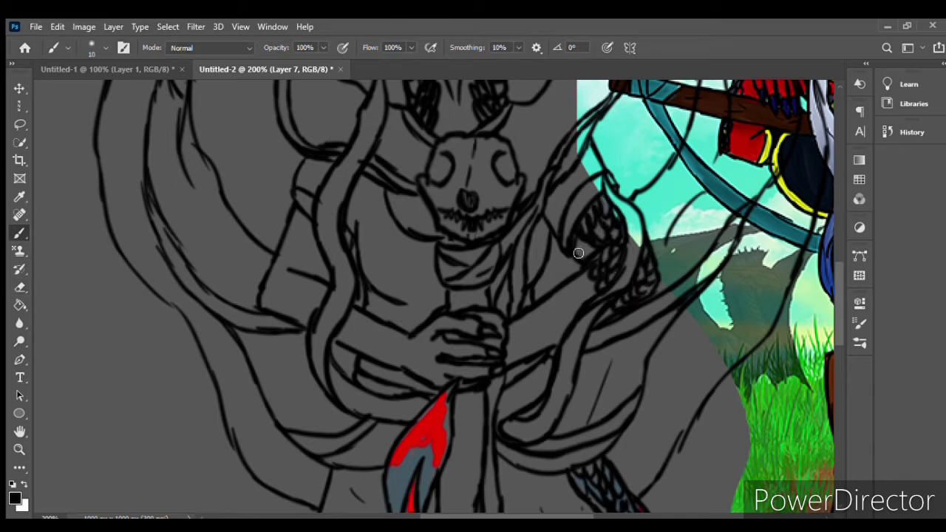
mouse_move(587, 270)
mouse_down()
mouse_move(521, 341)
mouse_move(504, 319)
mouse_up()
- Fill the left arm band with inked scales
scroll(829, 281, down, 1)
mouse_move(427, 294)
mouse_down()
mouse_move(430, 338)
mouse_move(405, 337)
mouse_up()
mouse_move(309, 189)
mouse_down()
mouse_move(276, 281)
mouse_move(305, 249)
mouse_move(298, 274)
mouse_move(329, 289)
mouse_move(362, 285)
mouse_move(389, 308)
mouse_move(381, 325)
mouse_move(406, 329)
mouse_up()
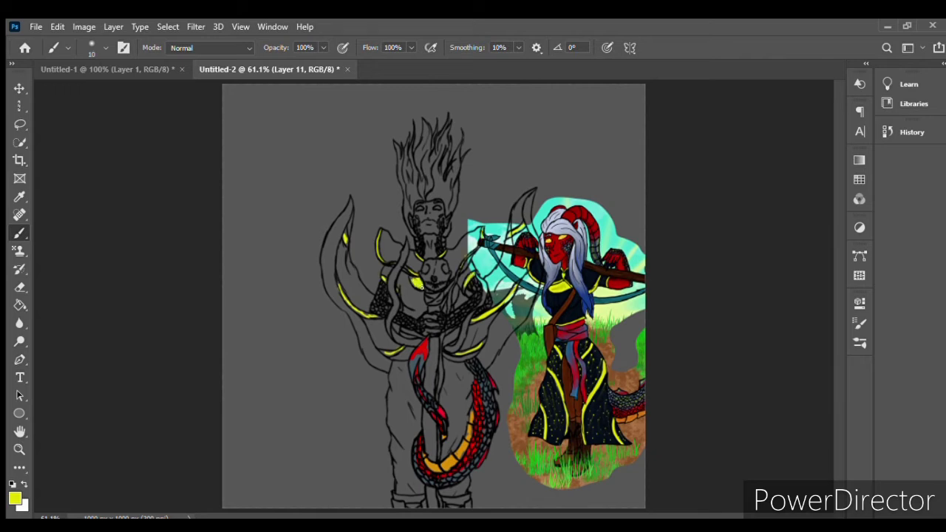
- Paint dark marks and shading around the shoulders and armour
alt+click(314, 256)
drag(383, 261, 421, 316)
drag(449, 253, 478, 235)
key(z)
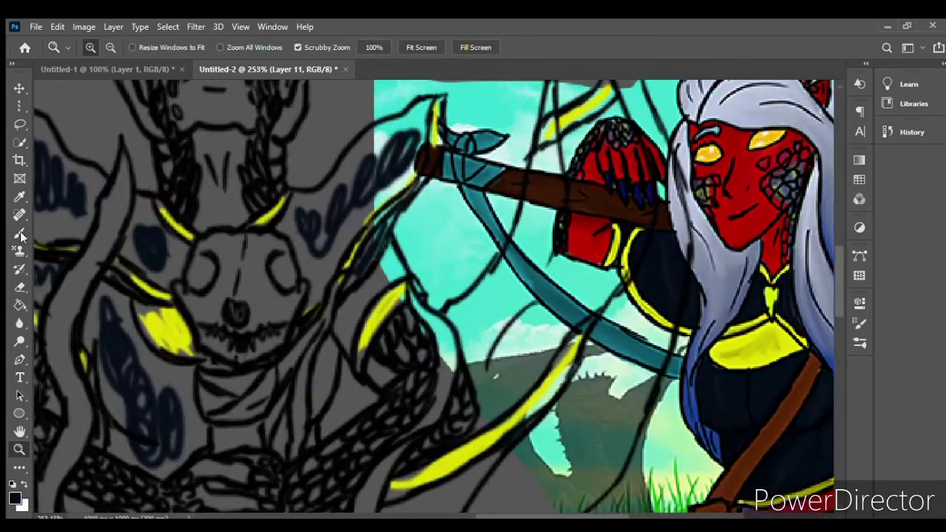
key(b)
drag(473, 281, 517, 369)
drag(584, 237, 628, 296)
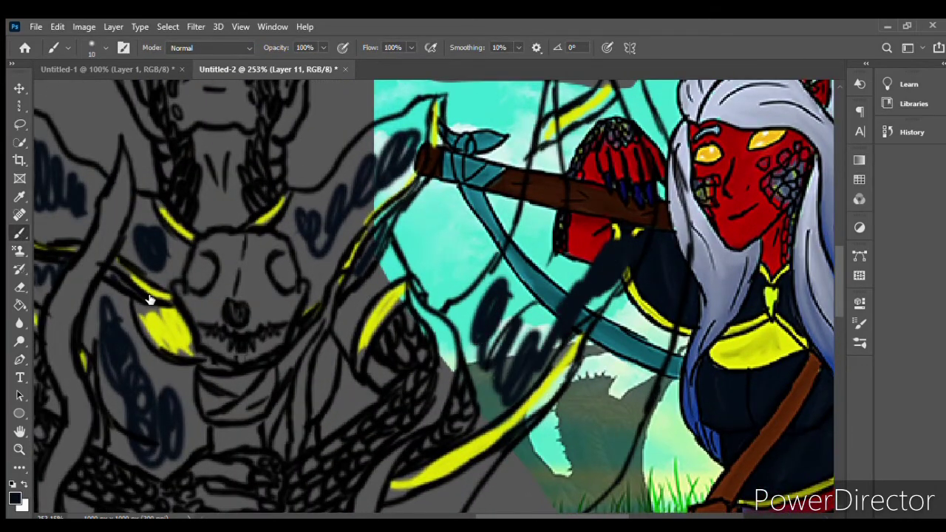
drag(539, 273, 591, 369)
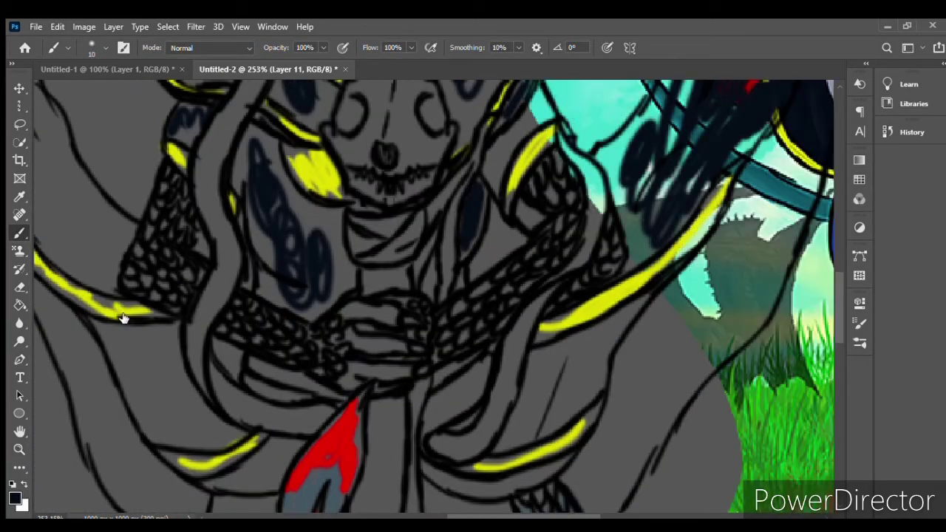
- Paint sampled teal onto the scarf and down the figure's front
key(i)
click(20, 234)
drag(487, 118, 450, 192)
drag(369, 222, 450, 295)
drag(414, 380, 417, 428)
scroll(813, 289, down, 3)
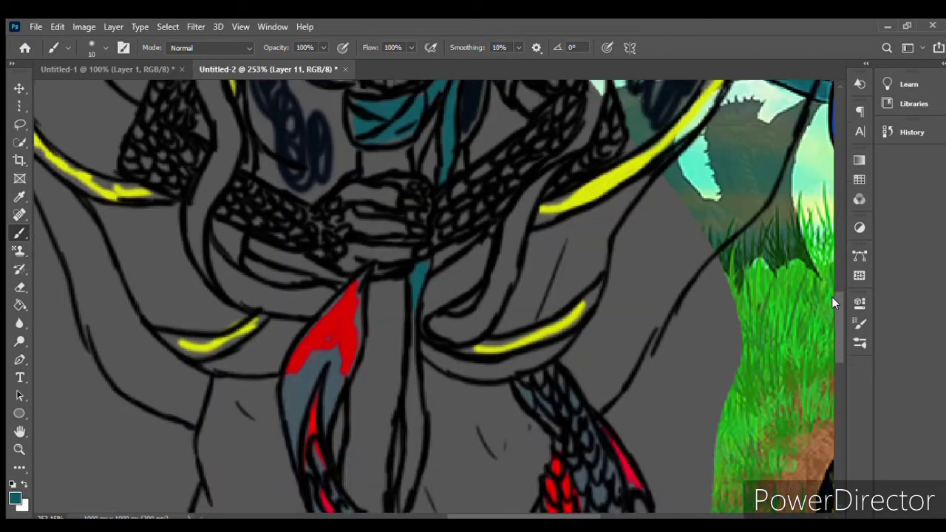
scroll(813, 281, up, 2)
scroll(812, 280, down, 5)
scroll(412, 217, down, 5)
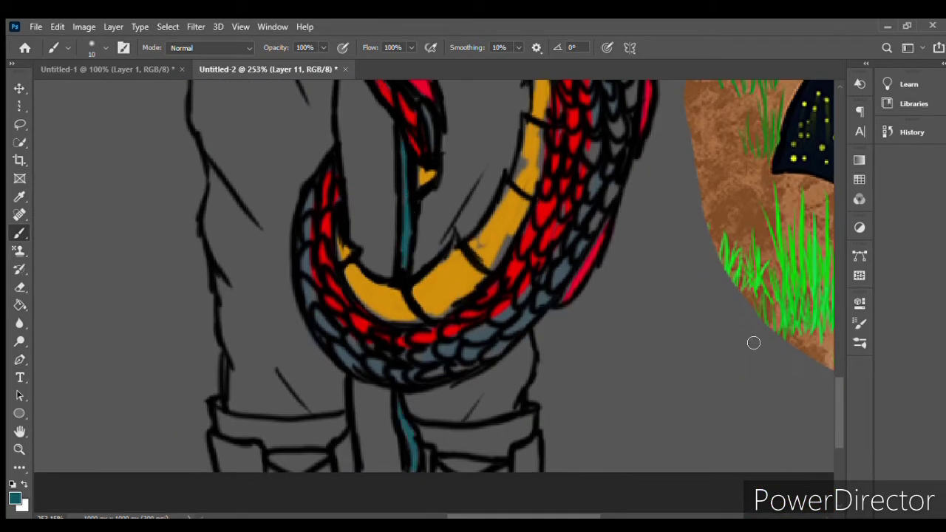
scroll(812, 266, up, 10)
- Fill the left horn, body shapes and right-side wing shapes with dark colour
key(z)
key(ctrl+0)
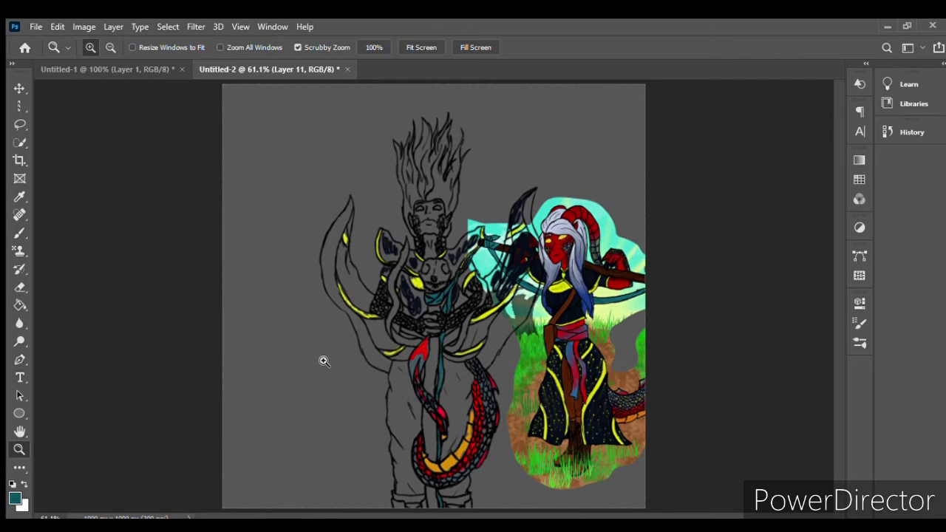
key(ctrl+1)
key(b)
alt+click(433, 256)
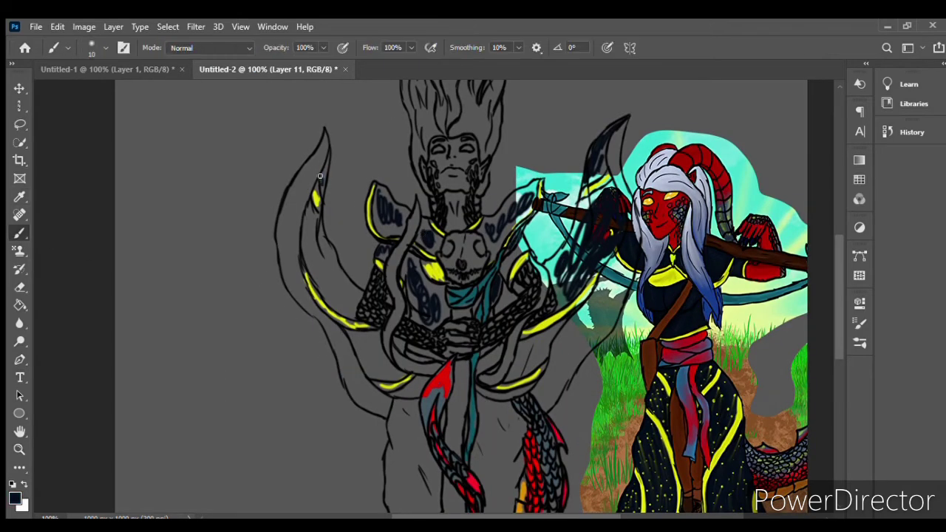
mouse_move(322, 163)
mouse_down()
mouse_move(347, 294)
mouse_move(384, 369)
mouse_up()
drag(362, 337, 406, 350)
drag(395, 384, 528, 391)
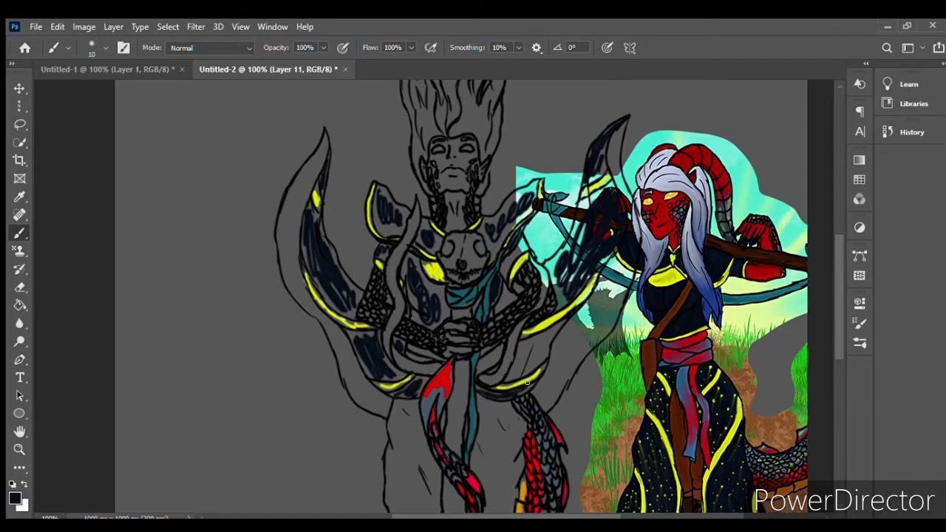
drag(518, 339, 581, 209)
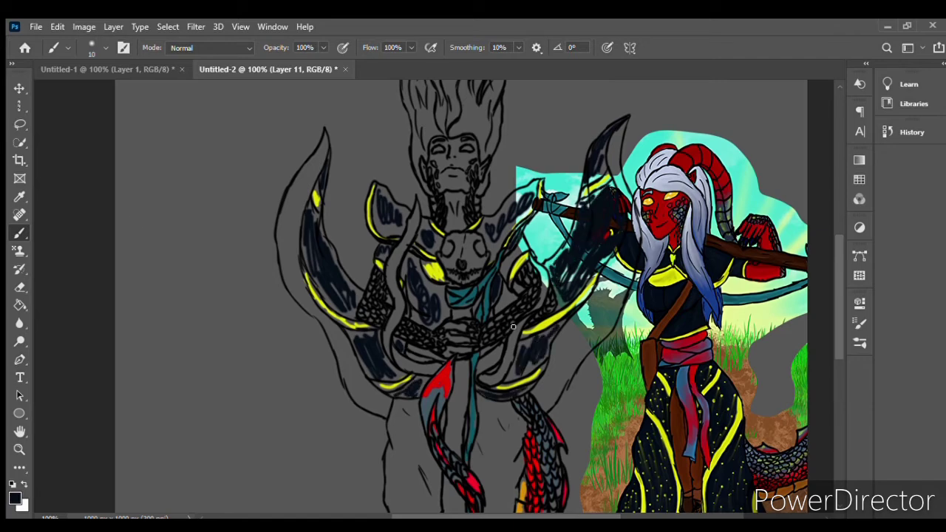
- Paint the staff and boots brown
alt+click(648, 347)
drag(451, 309, 473, 318)
drag(458, 366, 457, 444)
drag(839, 299, 839, 357)
drag(452, 296, 458, 362)
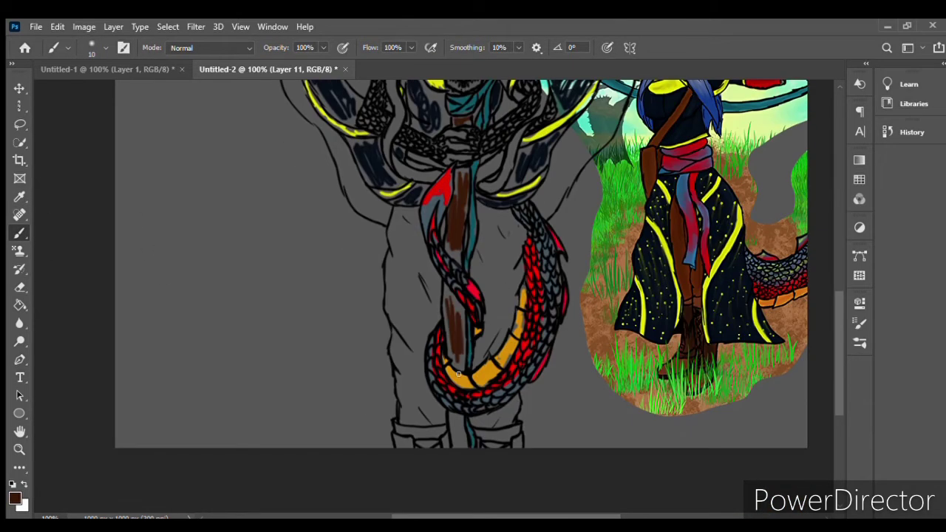
alt+click(458, 374)
drag(399, 432, 443, 427)
drag(480, 430, 520, 436)
- Hatch brown over both legs and fill the remaining gaps
key(i)
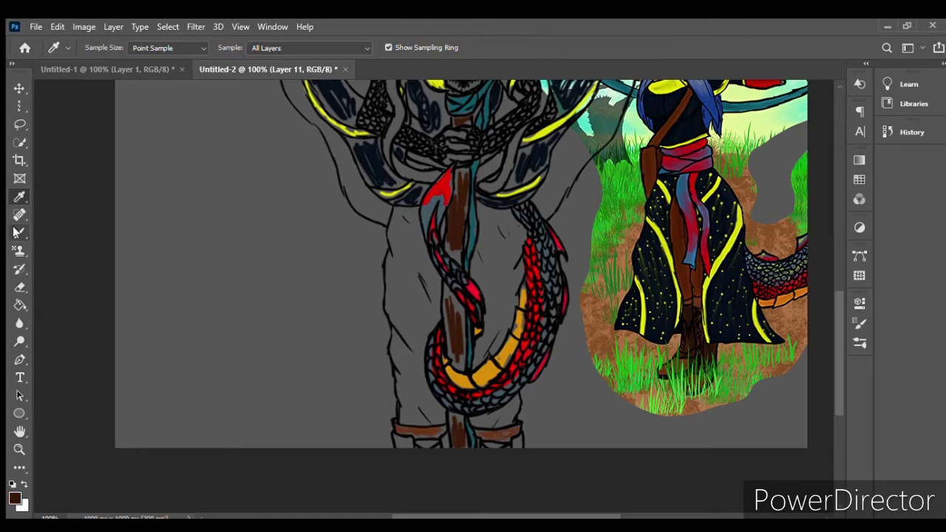
click(18, 232)
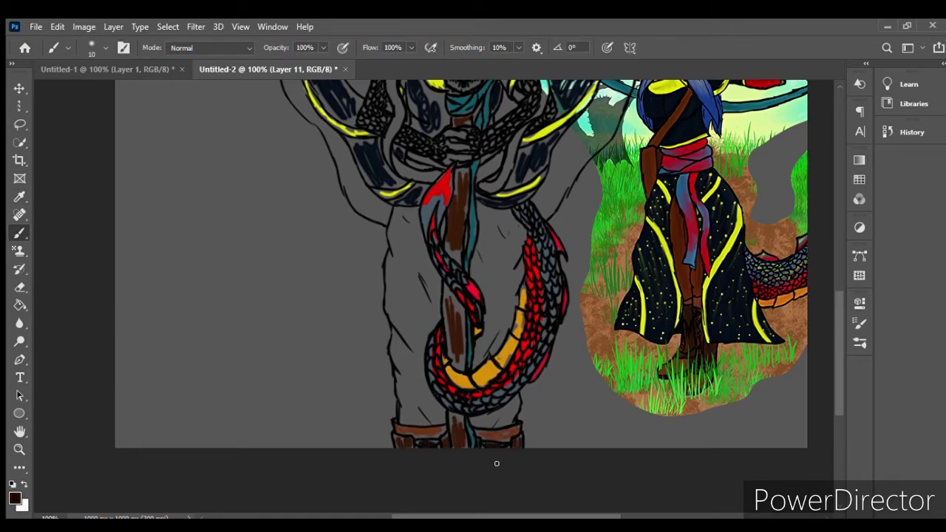
drag(399, 214, 424, 274)
mouse_move(480, 207)
mouse_down()
mouse_move(502, 288)
mouse_move(484, 354)
mouse_up()
drag(421, 221, 414, 310)
drag(407, 259, 403, 391)
drag(414, 355, 421, 422)
drag(481, 399, 517, 421)
drag(179, 305, 178, 334)
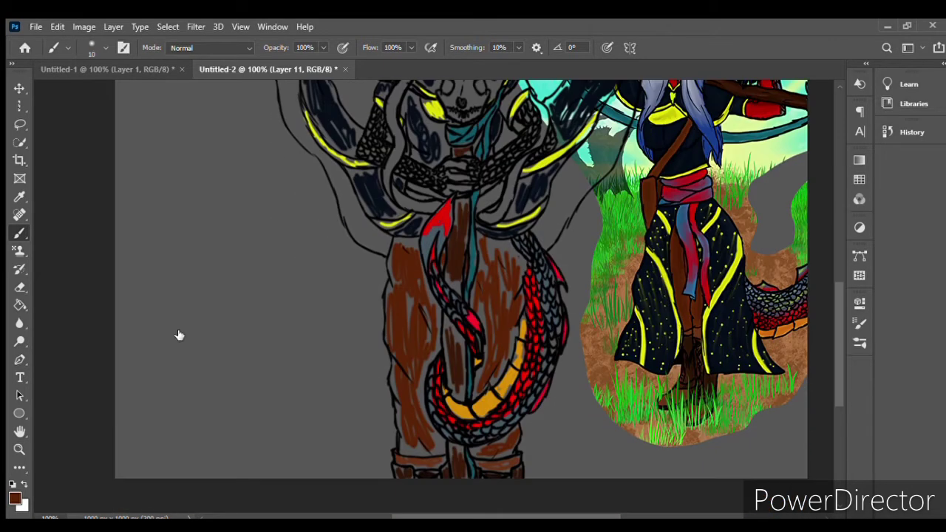
key(d)
- Darken the figure's left edge and paint grey along the wings' outer edges
drag(341, 189, 368, 244)
drag(339, 181, 377, 244)
drag(295, 119, 336, 174)
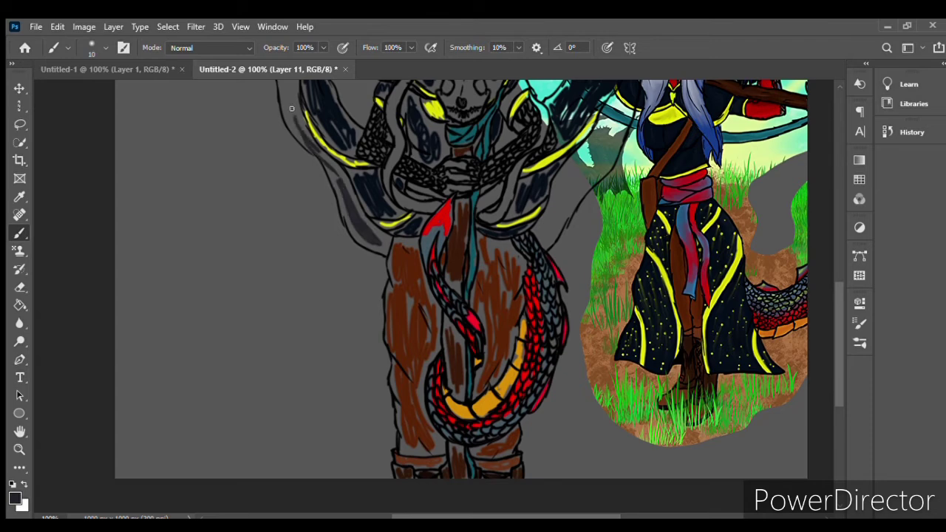
scroll(314, 196, up, 4)
mouse_move(619, 132)
mouse_down()
mouse_move(623, 190)
mouse_move(565, 369)
mouse_up()
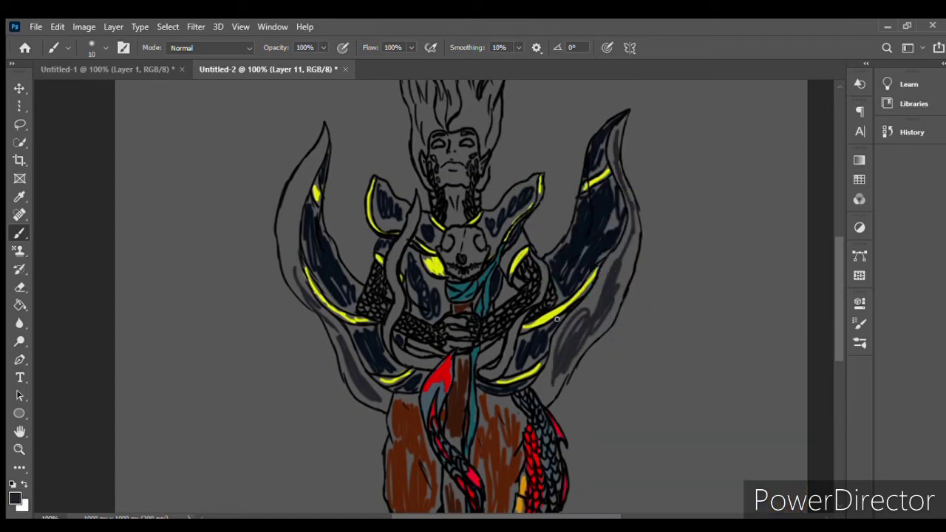
drag(322, 140, 293, 253)
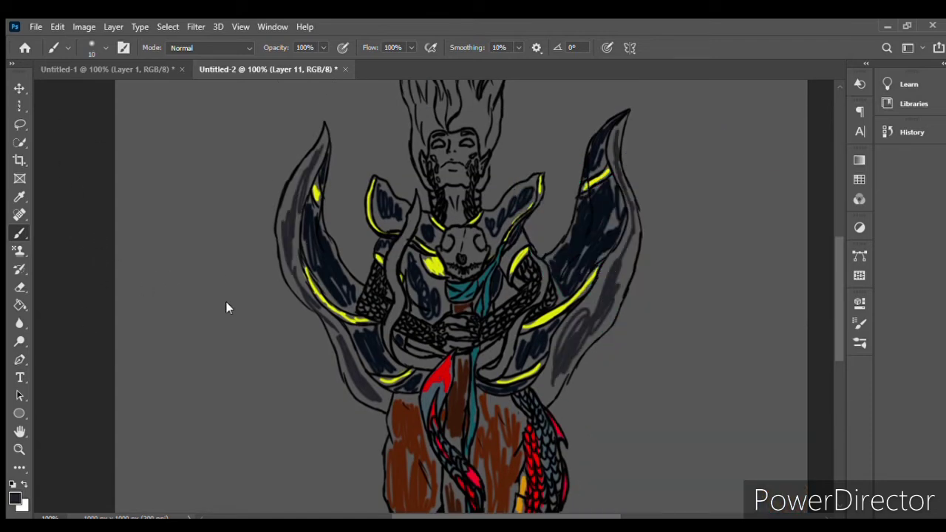
- Shade the skull light grey using a colour sampled from it
alt+click(454, 243)
mouse_move(447, 237)
mouse_down()
mouse_move(465, 272)
mouse_move(446, 237)
mouse_up()
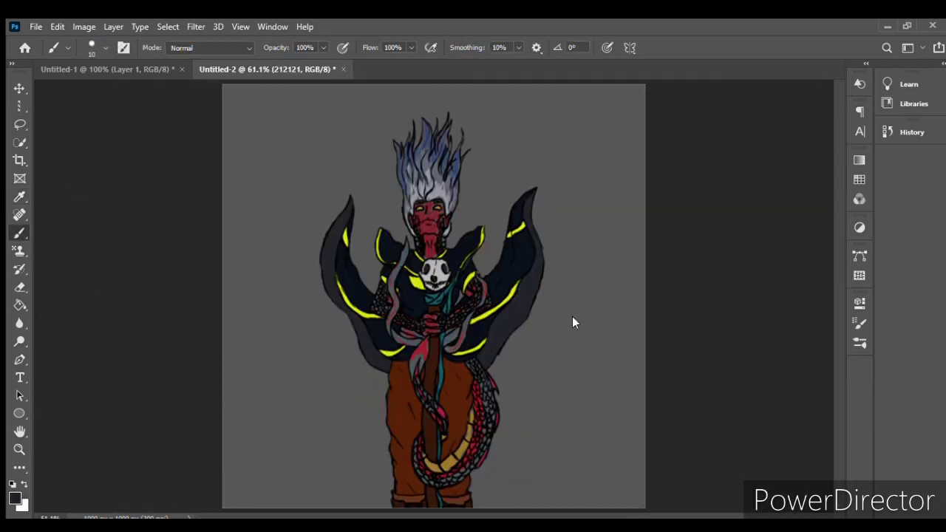
click(19, 448)
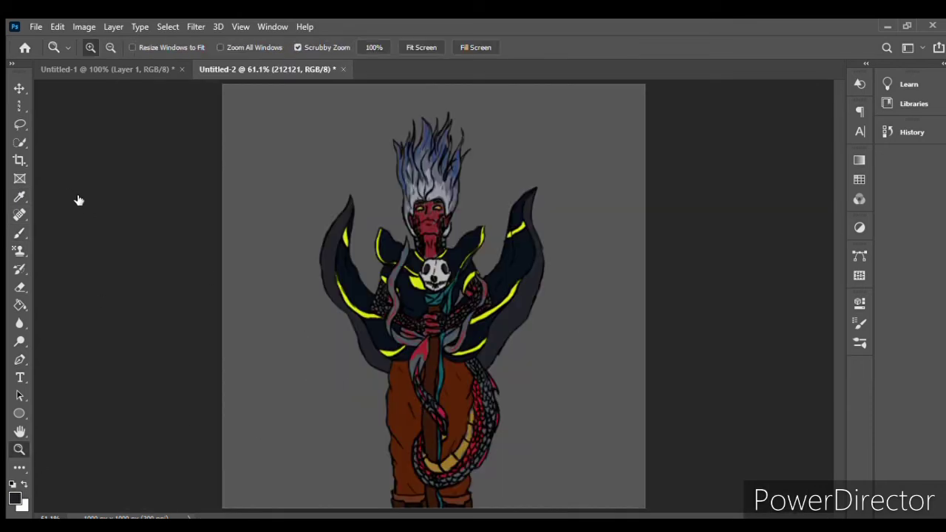
key(alt+bracketleft)
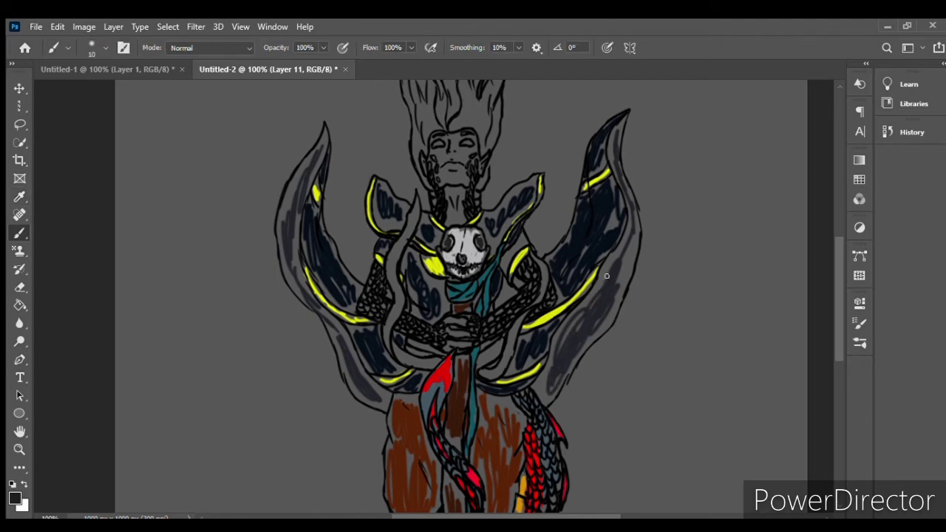
mouse_move(839, 270)
mouse_down()
mouse_move(838, 239)
mouse_move(839, 281)
mouse_up()
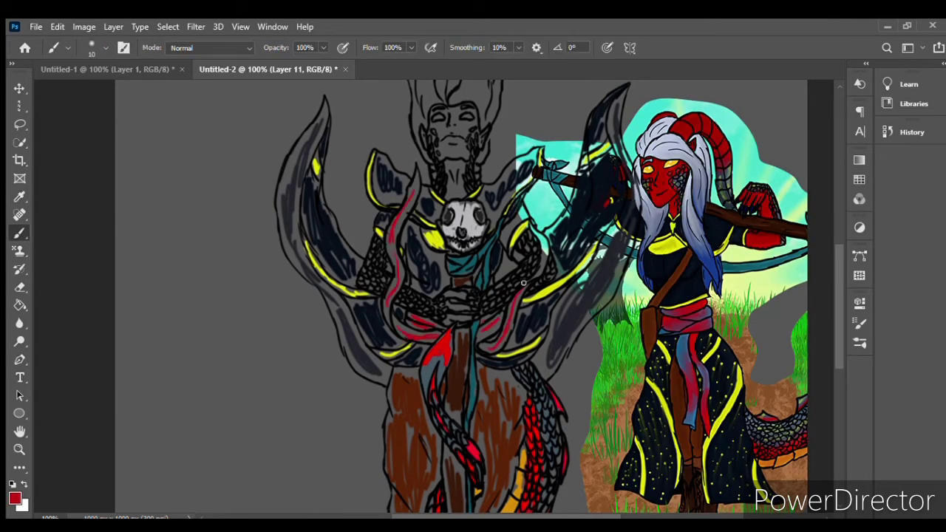
- Pick blue for the ribbon stripes and sample red for the face
alt+click(389, 248)
alt+click(455, 275)
key(z)
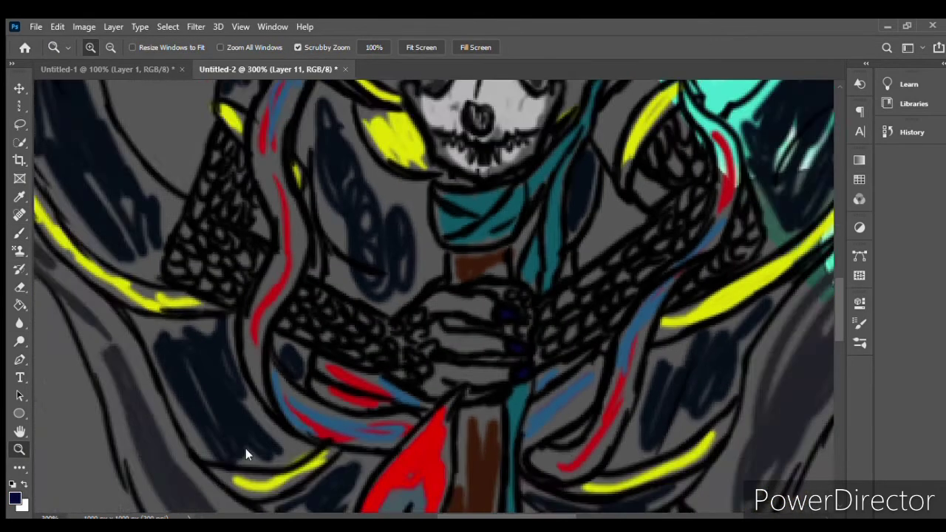
key(ctrl+1)
key(b)
alt+click(414, 316)
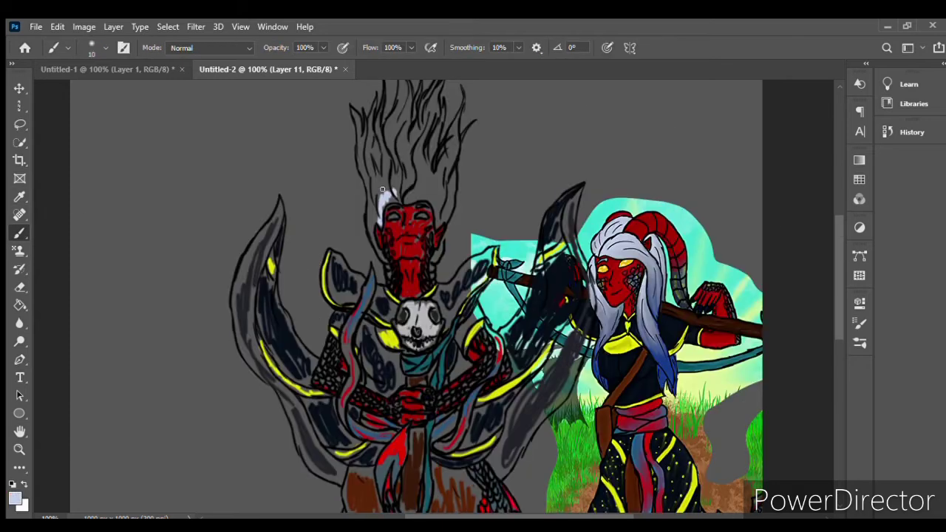
- Streak the hair with white, then with blue sampled from the reference
drag(373, 213, 361, 171)
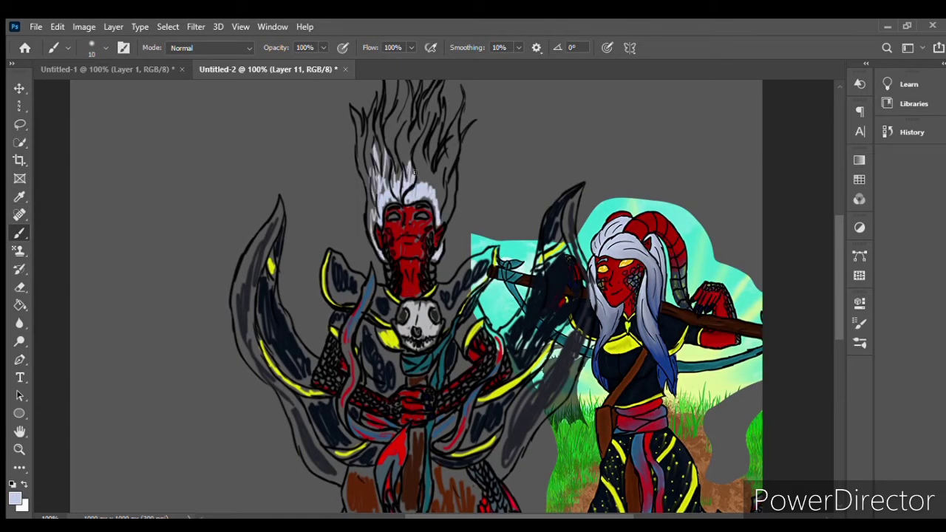
drag(385, 139, 436, 177)
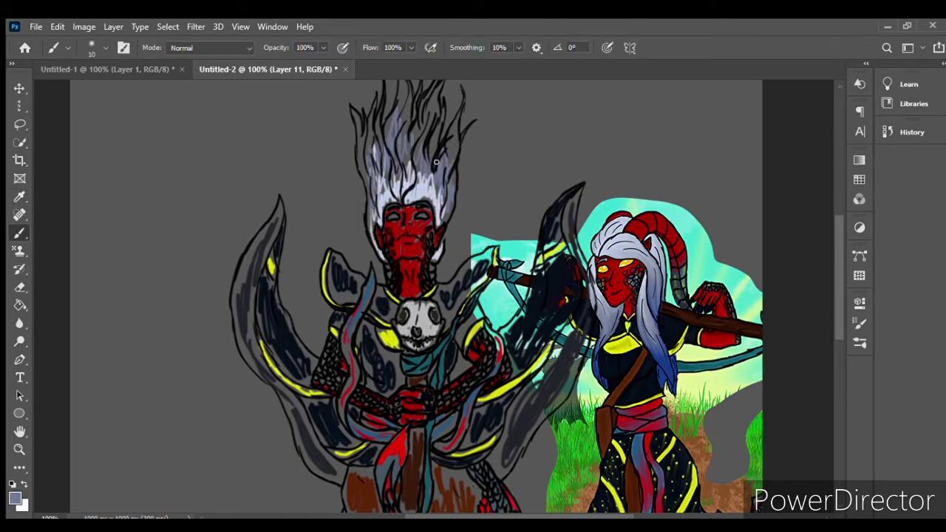
key(i)
click(20, 233)
drag(366, 237, 381, 181)
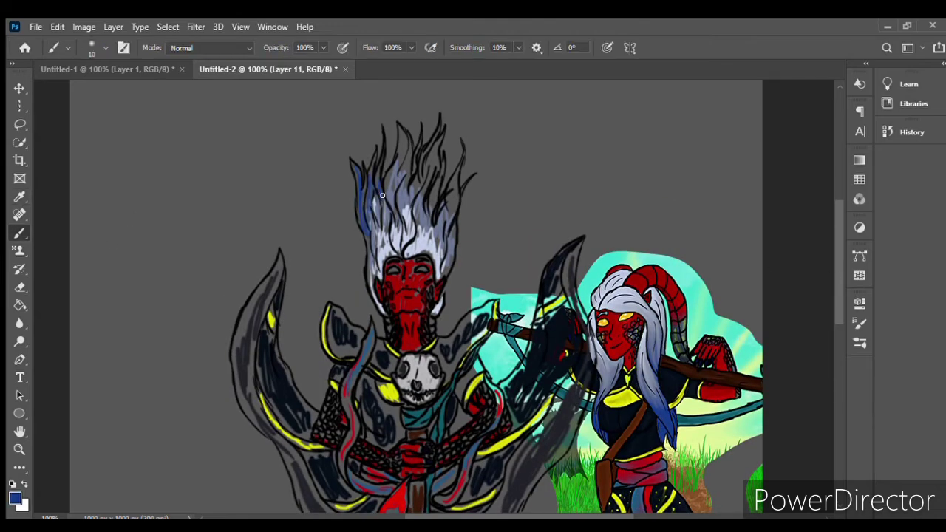
drag(399, 133, 425, 197)
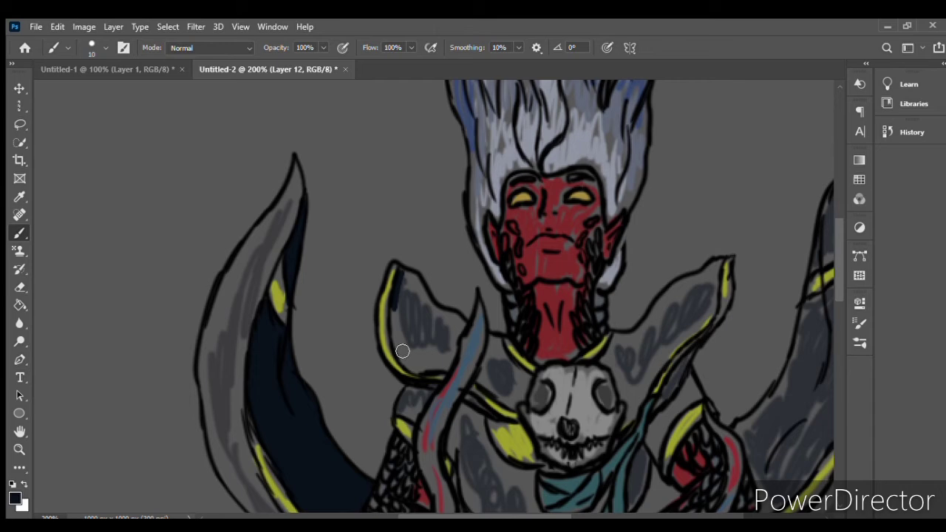
- Fill navy under the left wing tip, over the shoulder, chest and arm-scarf gap
mouse_move(403, 393)
mouse_down()
mouse_move(414, 400)
mouse_move(433, 372)
mouse_move(430, 311)
mouse_move(450, 346)
mouse_move(518, 397)
mouse_move(502, 377)
mouse_move(623, 363)
mouse_move(692, 283)
mouse_move(707, 323)
mouse_move(627, 399)
mouse_move(687, 306)
mouse_up()
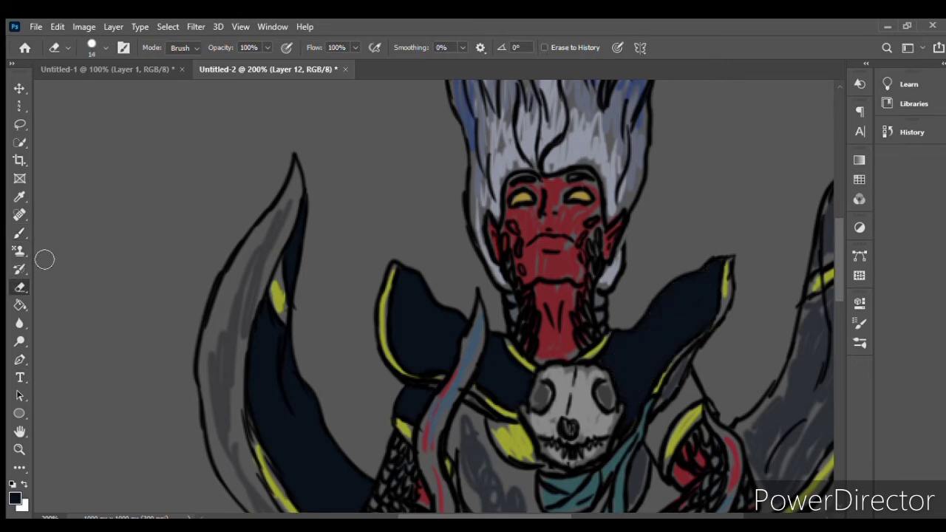
drag(839, 255, 831, 308)
mouse_move(329, 280)
mouse_down()
mouse_move(405, 277)
mouse_move(455, 310)
mouse_up()
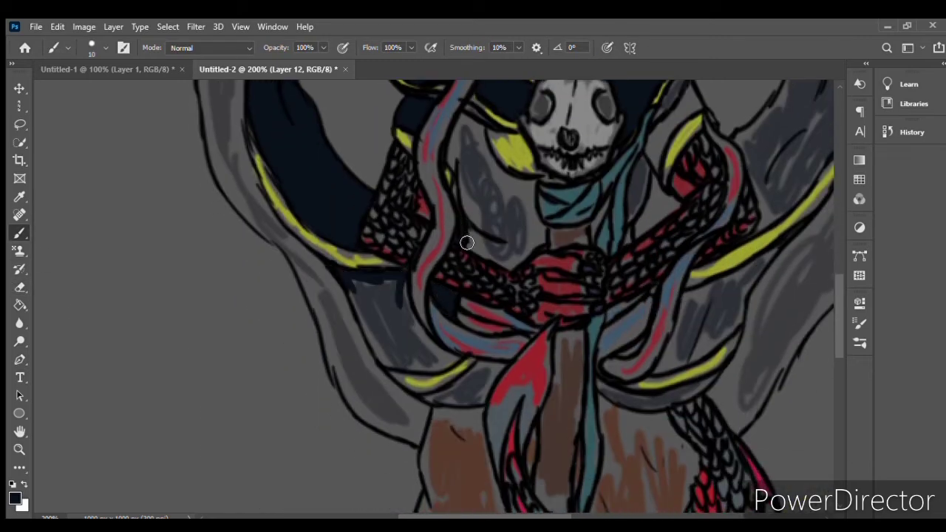
mouse_move(467, 243)
mouse_down()
mouse_move(453, 359)
mouse_move(374, 301)
mouse_move(392, 344)
mouse_move(456, 394)
mouse_move(466, 389)
mouse_up()
mouse_move(462, 135)
mouse_down()
mouse_move(483, 226)
mouse_move(517, 258)
mouse_move(532, 191)
mouse_move(492, 169)
mouse_move(503, 226)
mouse_move(528, 197)
mouse_up()
scroll(698, 173, up, 2)
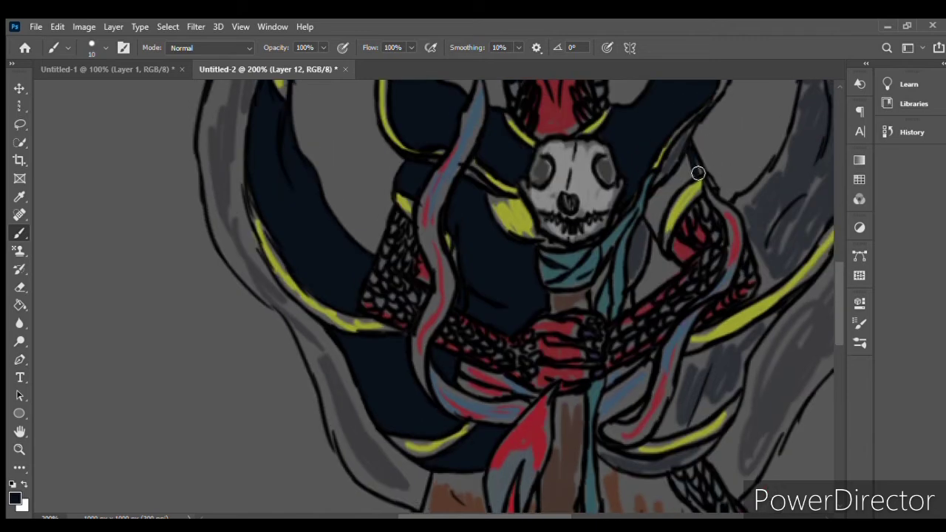
mouse_move(698, 173)
mouse_down()
mouse_move(654, 200)
mouse_move(636, 273)
mouse_move(649, 231)
mouse_up()
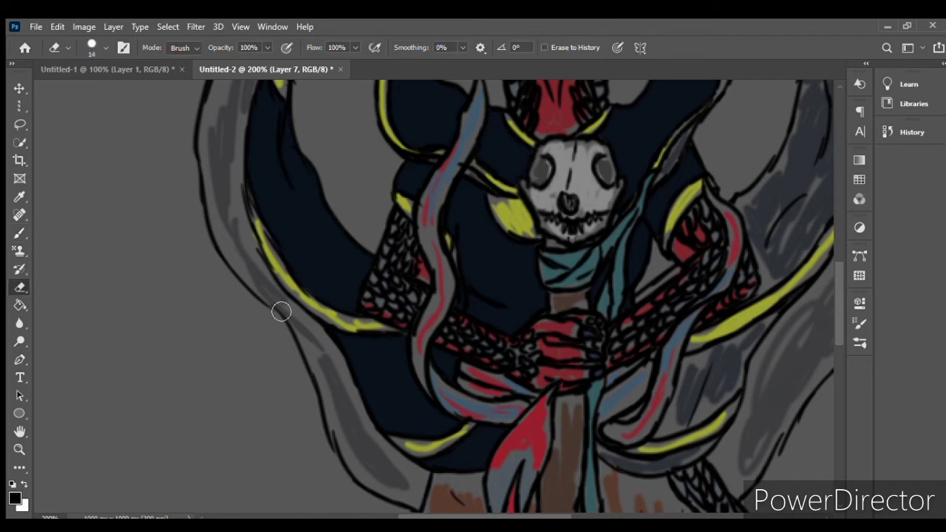
- Fill navy beside the yellow stripe and along the right arm, tidying with the Eraser
key(alt)
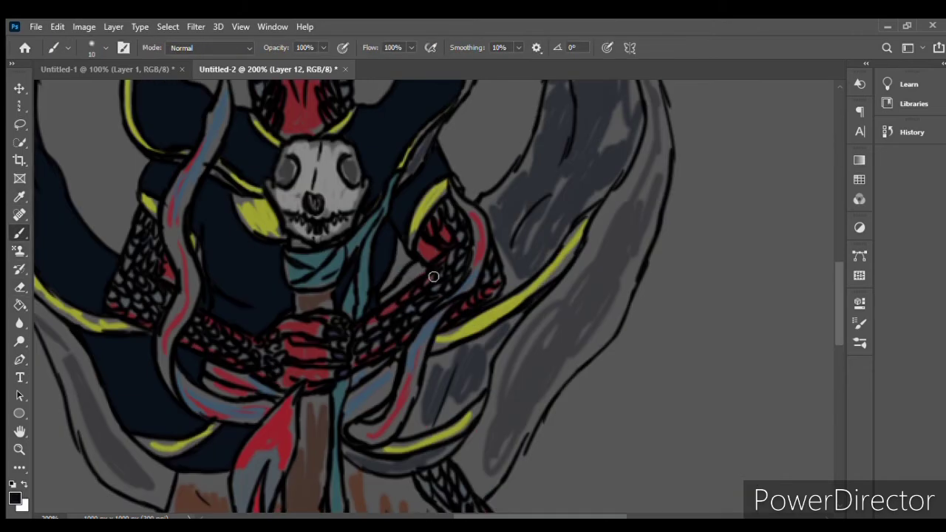
mouse_move(486, 198)
mouse_down()
mouse_move(502, 296)
mouse_move(547, 261)
mouse_up()
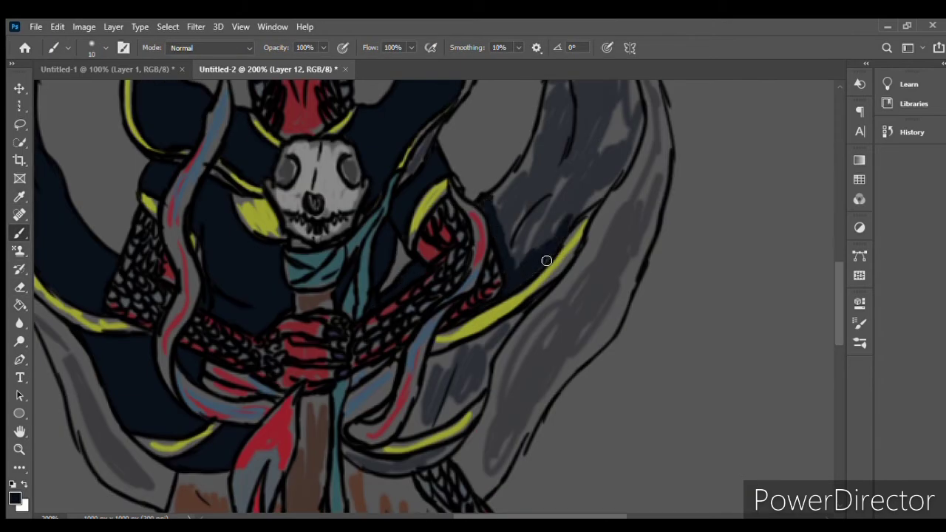
drag(571, 214, 483, 207)
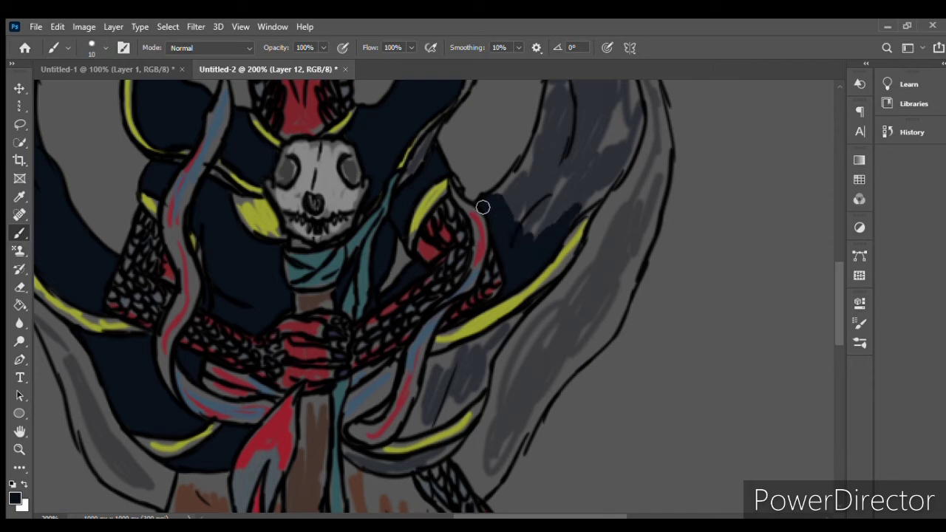
drag(531, 254, 510, 148)
drag(838, 273, 838, 236)
mouse_move(570, 201)
mouse_down()
mouse_move(610, 133)
mouse_move(560, 268)
mouse_move(640, 323)
mouse_move(559, 410)
mouse_move(551, 293)
mouse_move(613, 261)
mouse_move(616, 332)
mouse_up()
scroll(616, 333, down, 5)
mouse_move(547, 170)
mouse_down()
mouse_move(382, 285)
mouse_move(490, 226)
mouse_move(480, 226)
mouse_move(382, 342)
mouse_move(428, 337)
mouse_up()
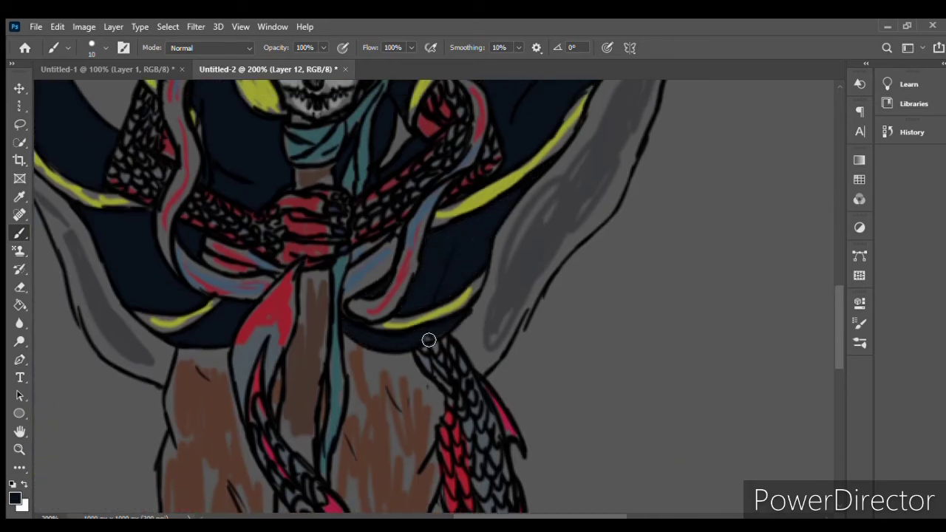
key(e)
key(b)
scroll(470, 333, down, 2)
scroll(533, 284, left, 3)
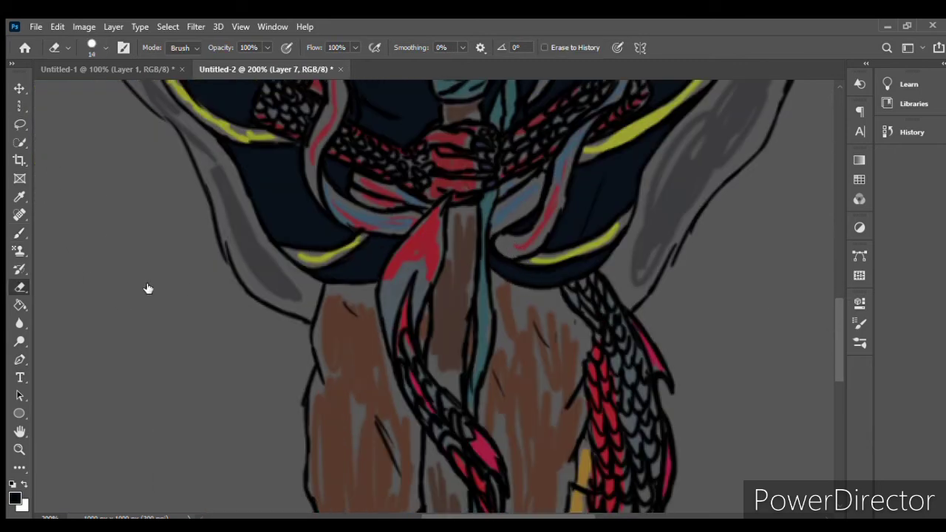
key(alt+bracketright)
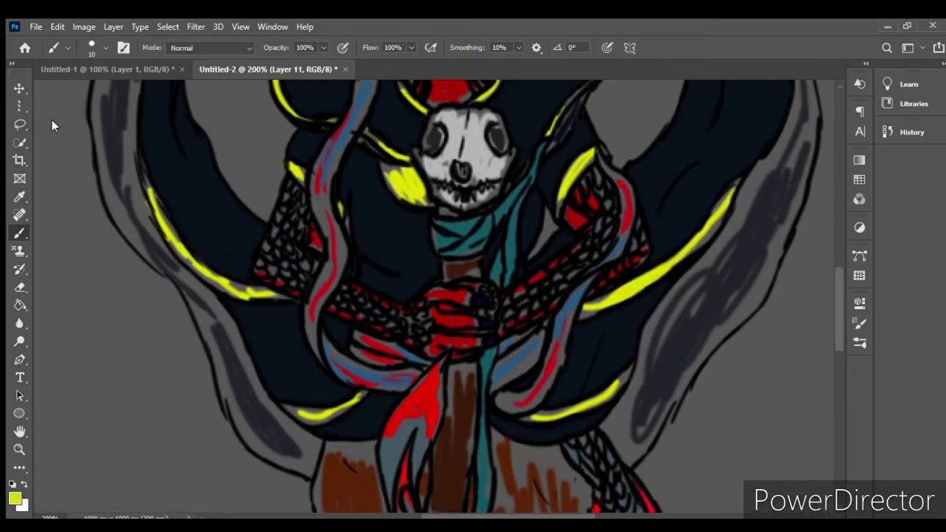
- Brighten the yellow trim on the left and lower-left arm and the patch beside the skull
drag(231, 288, 288, 297)
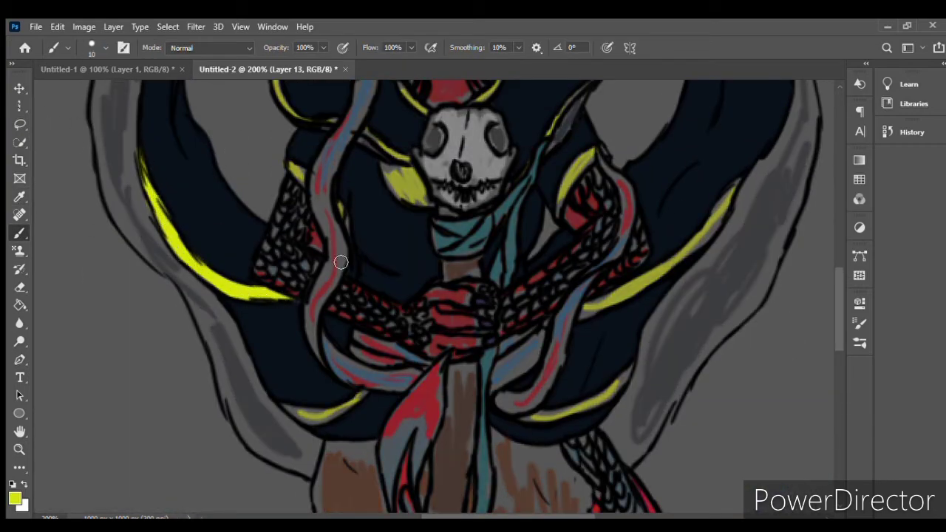
mouse_move(381, 164)
mouse_down()
mouse_move(399, 195)
mouse_move(433, 207)
mouse_up()
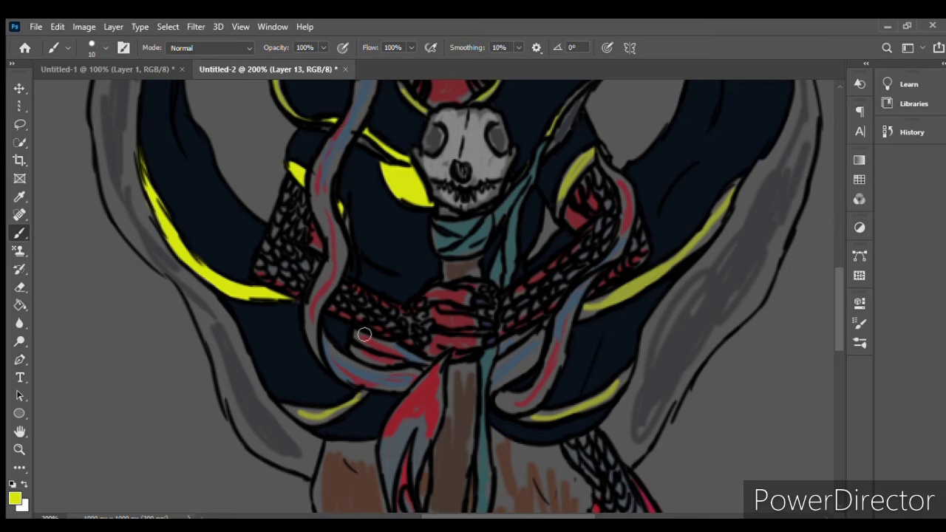
mouse_move(283, 407)
mouse_down()
mouse_move(329, 419)
mouse_move(366, 395)
mouse_up()
key(e)
key(b)
scroll(296, 274, up, 5)
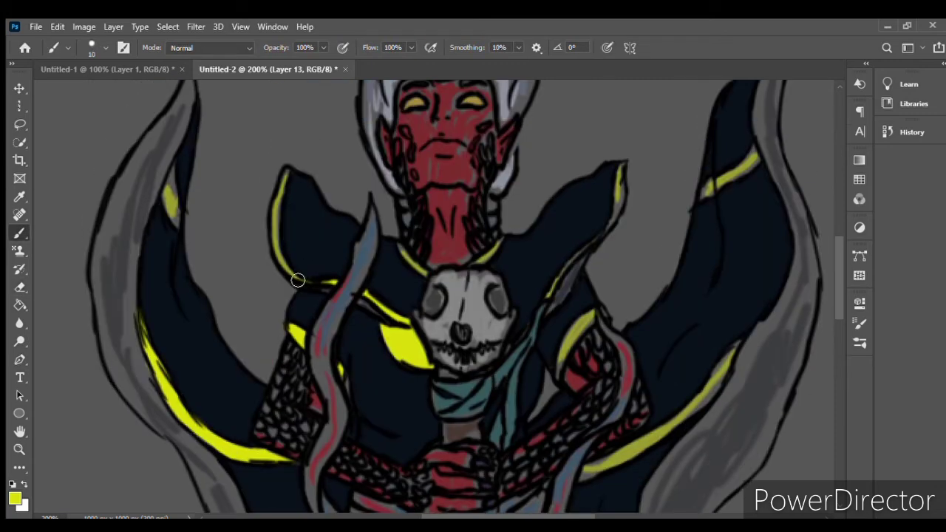
- Add bold yellow trim on the left shoulder, left arm, collar and right shoulder edge
drag(284, 174, 280, 273)
drag(174, 166, 177, 225)
drag(402, 249, 427, 275)
drag(503, 238, 473, 264)
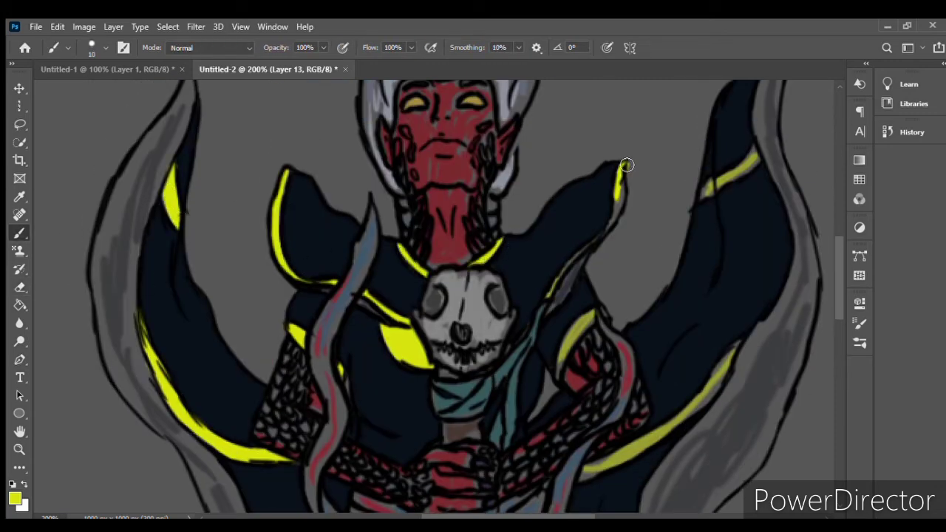
drag(625, 161, 546, 297)
drag(532, 317, 502, 356)
- Paint a bright yellow stripe along the inner edge of the right scarf end
key(e)
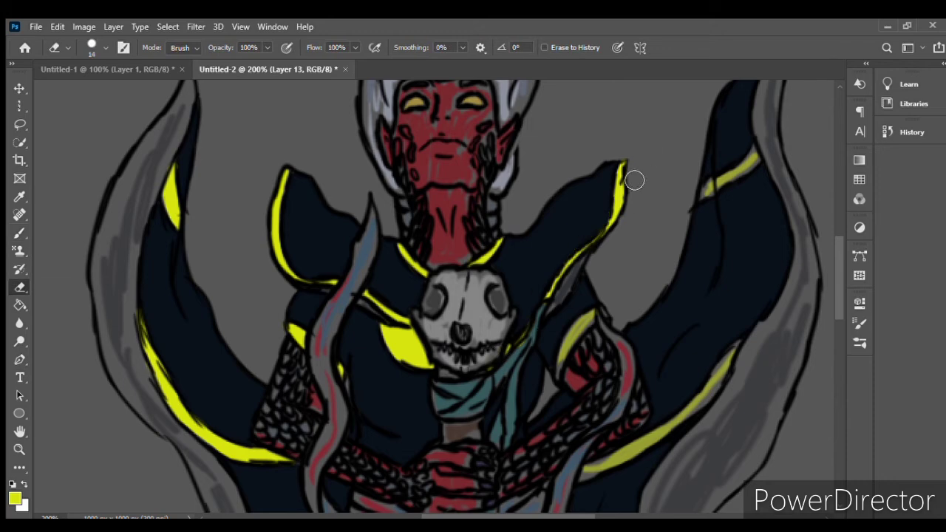
click(19, 234)
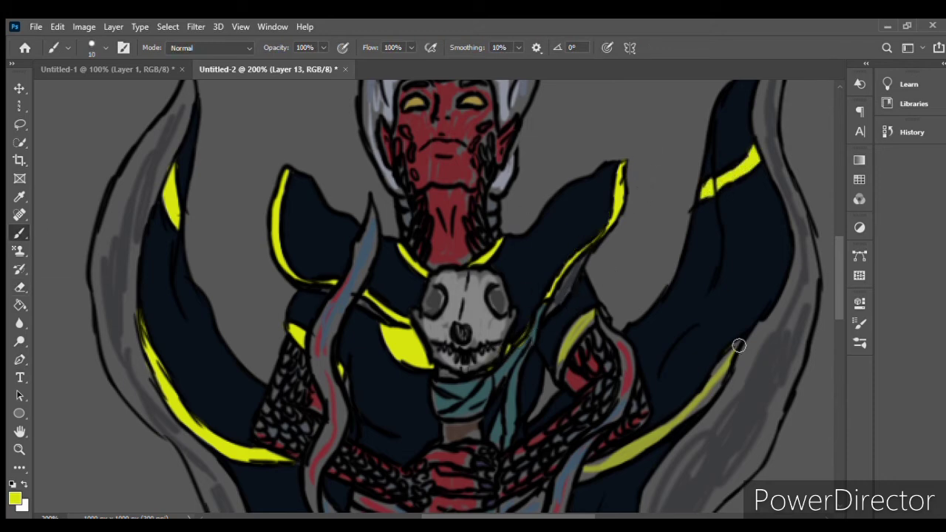
mouse_move(739, 345)
mouse_down()
mouse_move(690, 413)
mouse_move(580, 476)
mouse_up()
drag(838, 309, 837, 373)
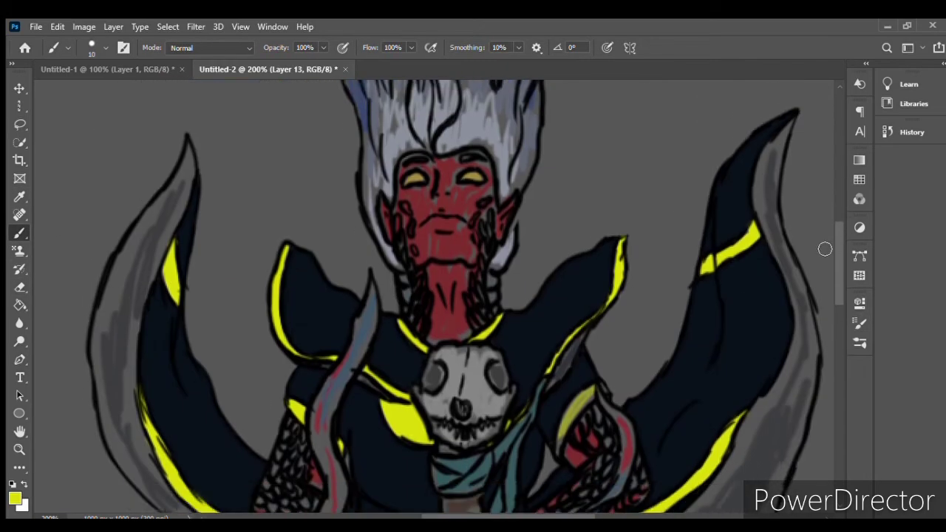
mouse_move(832, 334)
mouse_down()
mouse_move(832, 238)
mouse_move(832, 283)
mouse_up()
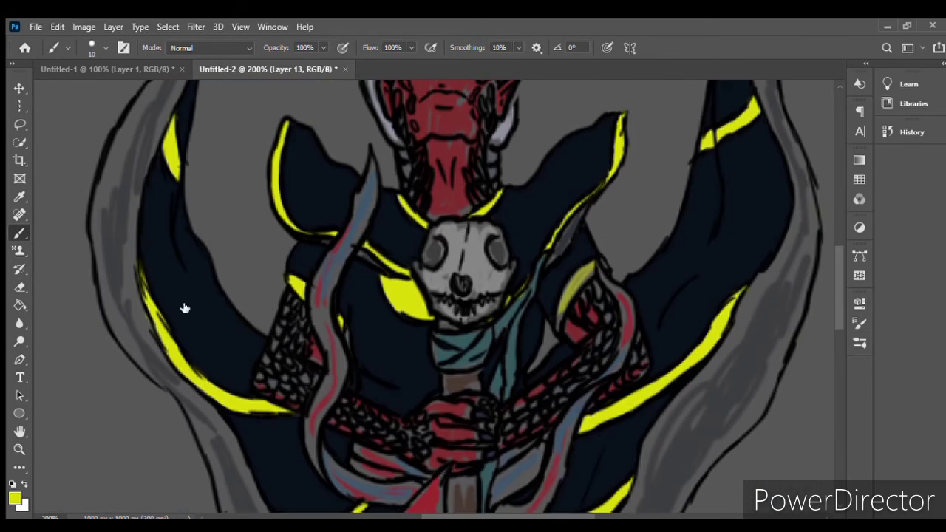
key(i)
click(327, 190)
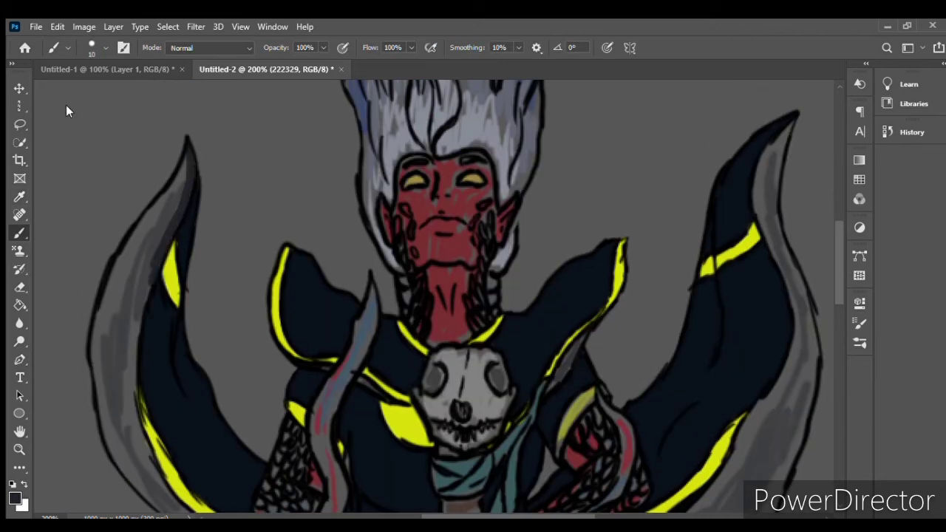
- Shade the grey left horn and its edge in dark charcoal, tidying with the eraser
mouse_move(168, 244)
mouse_down()
mouse_move(120, 262)
mouse_move(64, 222)
mouse_up()
key(e)
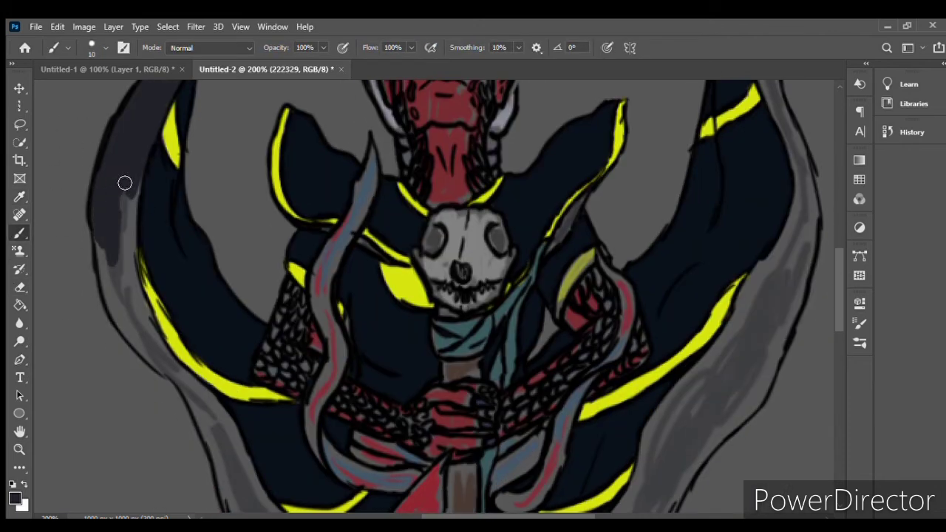
mouse_move(125, 184)
mouse_down()
mouse_move(140, 340)
mouse_move(210, 401)
mouse_up()
mouse_move(199, 170)
mouse_down()
mouse_move(266, 321)
mouse_move(300, 345)
mouse_up()
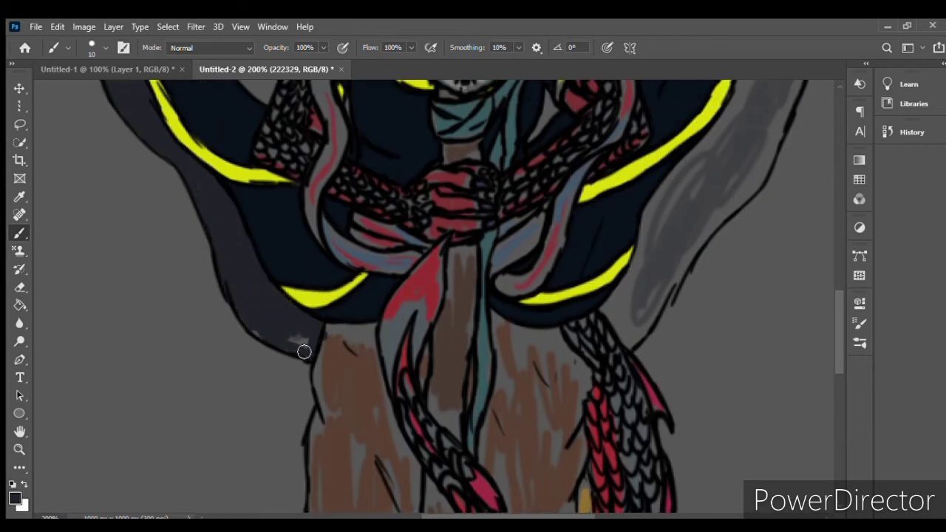
key(e)
key(b)
- Shade the grey right horn, its lower part and inner edge in dark charcoal
mouse_move(625, 304)
mouse_down()
mouse_move(613, 327)
mouse_move(650, 170)
mouse_up()
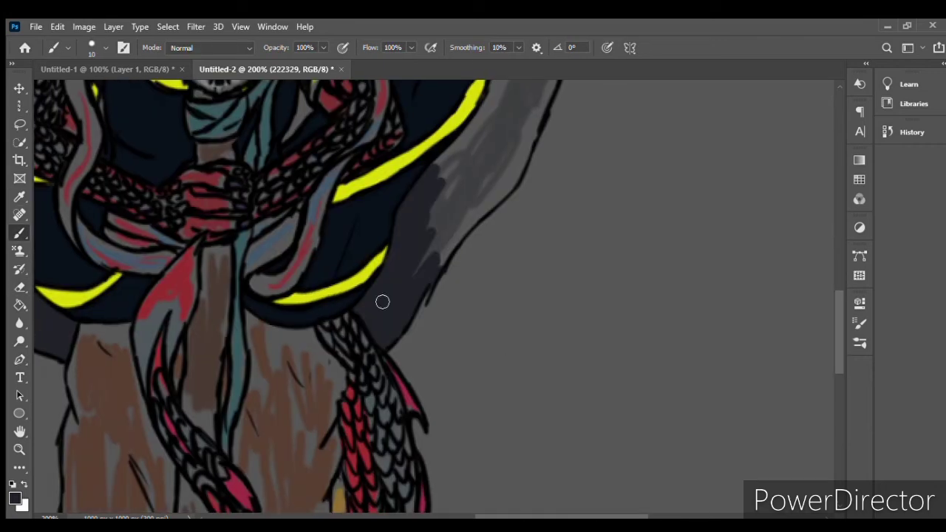
mouse_move(382, 302)
mouse_down()
mouse_move(443, 418)
mouse_move(513, 284)
mouse_up()
key(e)
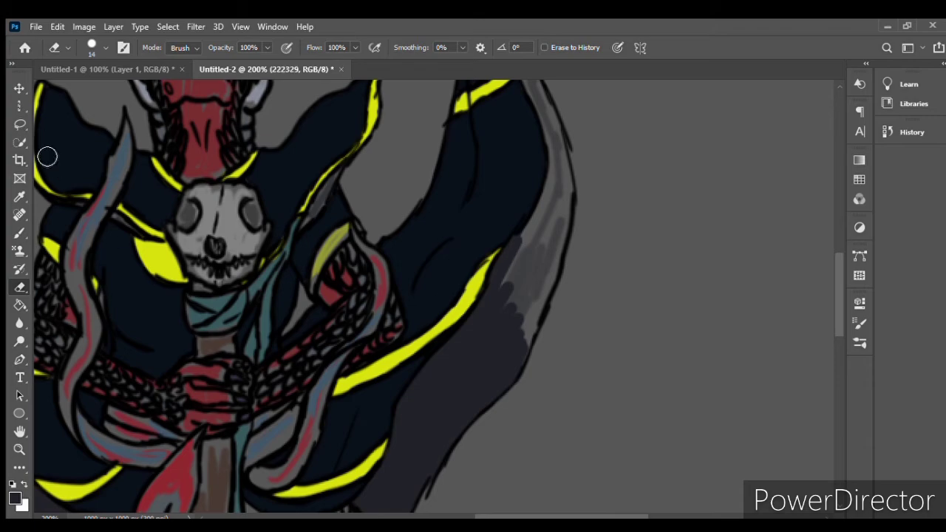
key(b)
drag(538, 209, 539, 315)
mouse_move(509, 163)
mouse_down()
mouse_move(547, 386)
mouse_move(548, 251)
mouse_up()
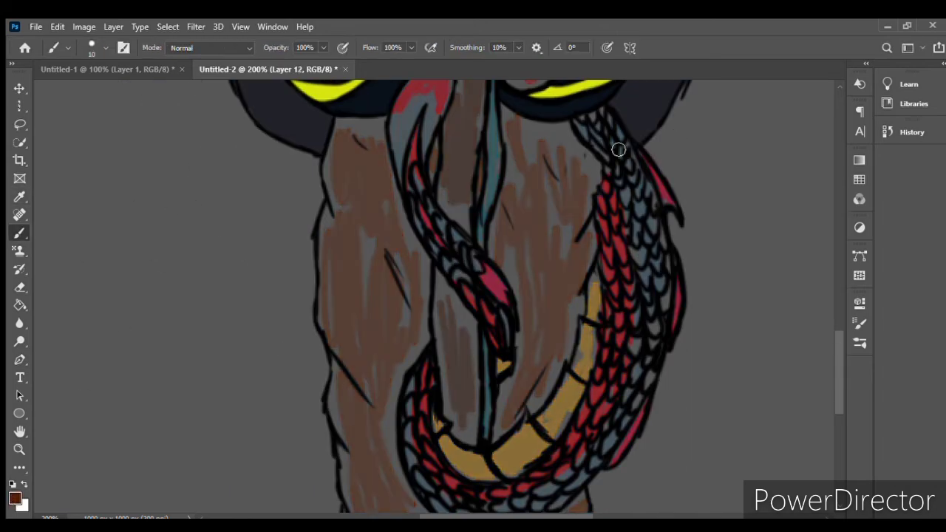
- Paint the torso and upper body dark reddish brown, undoing a stray chest stroke
mouse_move(493, 181)
mouse_down()
mouse_move(373, 156)
mouse_move(415, 246)
mouse_move(394, 236)
mouse_move(333, 315)
mouse_move(390, 408)
mouse_move(388, 462)
mouse_up()
drag(509, 111, 609, 186)
key(ctrl+z)
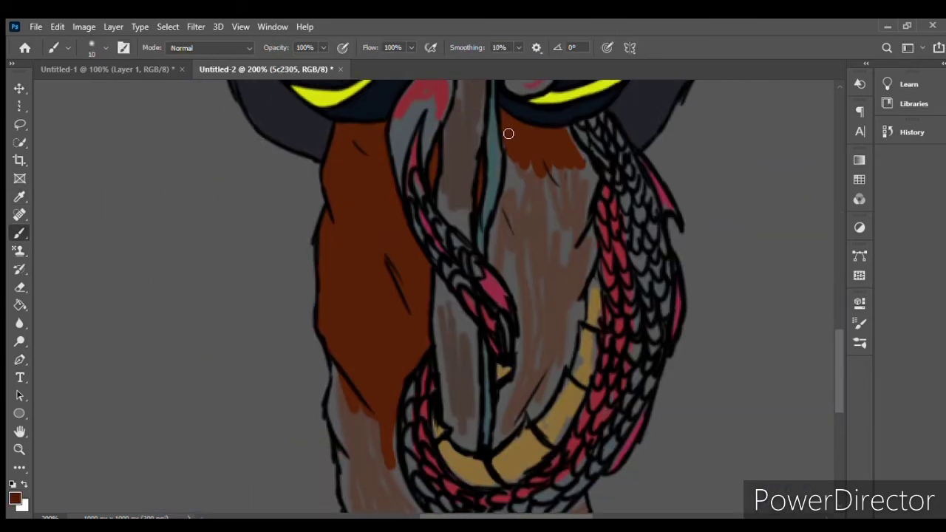
mouse_move(518, 155)
mouse_down()
mouse_move(538, 216)
mouse_move(574, 152)
mouse_move(578, 170)
mouse_move(492, 258)
mouse_move(580, 256)
mouse_move(566, 359)
mouse_move(503, 427)
mouse_move(534, 384)
mouse_move(543, 333)
mouse_up()
key(e)
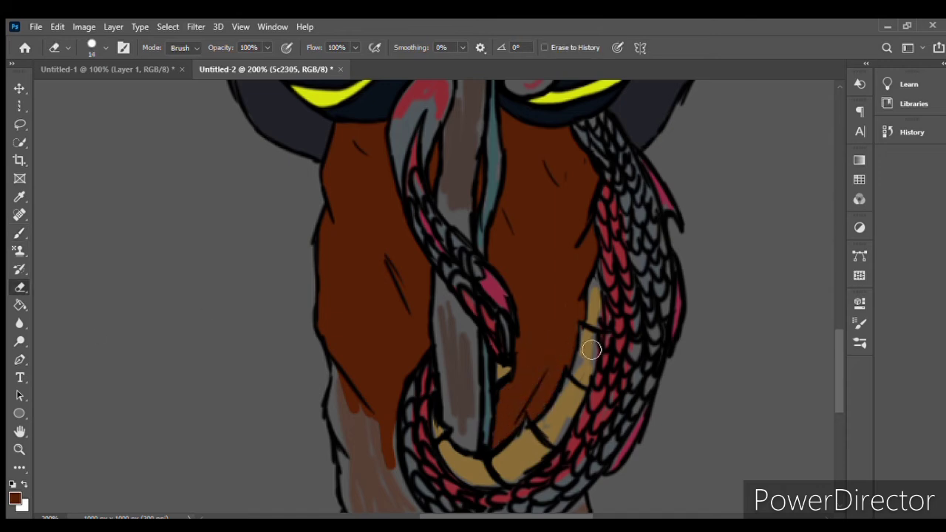
key(b)
- Fill the legs, including the right leg, with dark reddish brown
scroll(833, 370, down, 3)
scroll(833, 370, down, 3)
mouse_move(336, 203)
mouse_down()
mouse_move(342, 270)
mouse_move(391, 305)
mouse_move(395, 392)
mouse_move(359, 361)
mouse_move(424, 395)
mouse_up()
key(e)
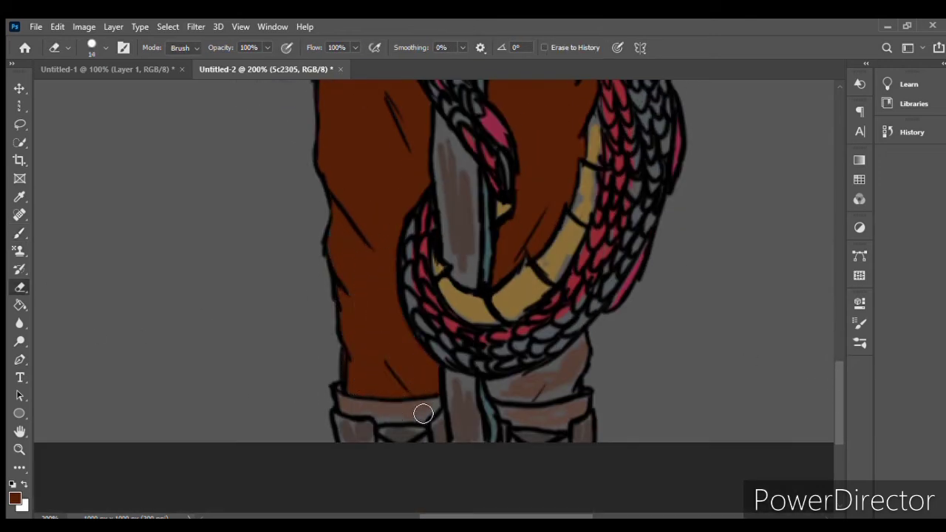
key(b)
mouse_move(498, 395)
mouse_down()
mouse_move(583, 363)
mouse_move(574, 355)
mouse_up()
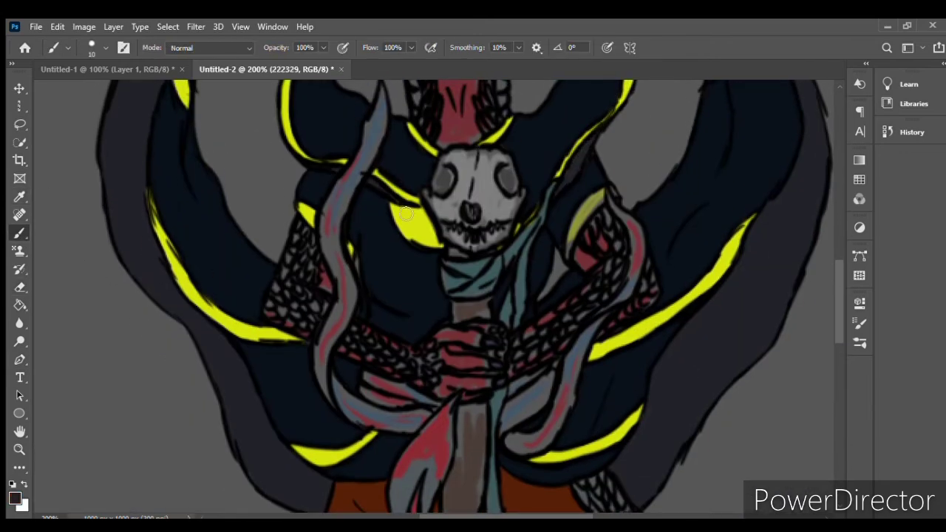
- Touch up the right-arm yellow trim, paint the leg cuffs brown and darken the boot strip
alt+click(151, 237)
drag(603, 190, 575, 228)
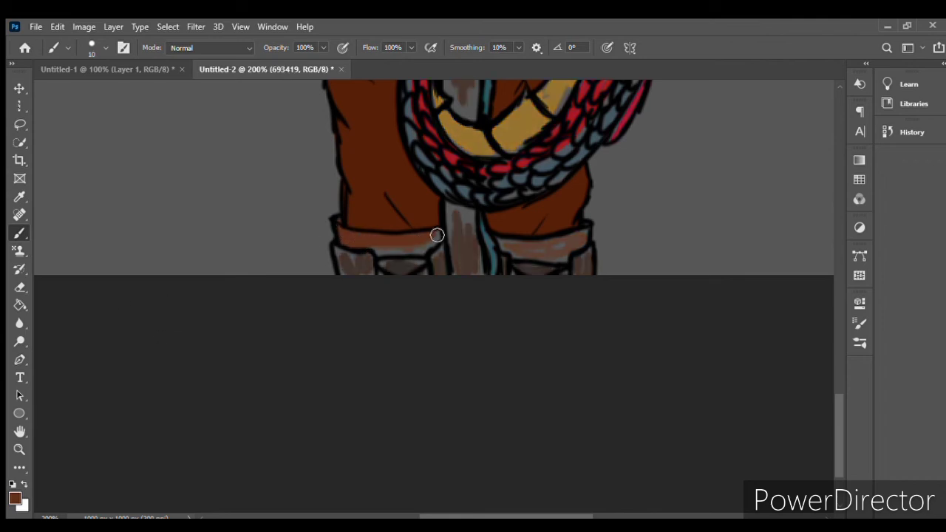
drag(436, 235, 567, 254)
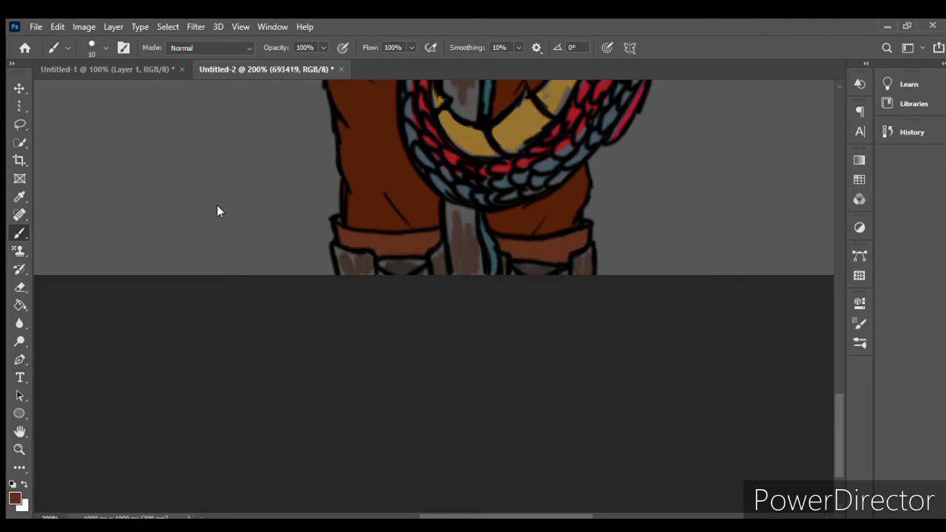
key(ctrl+g)
key(b)
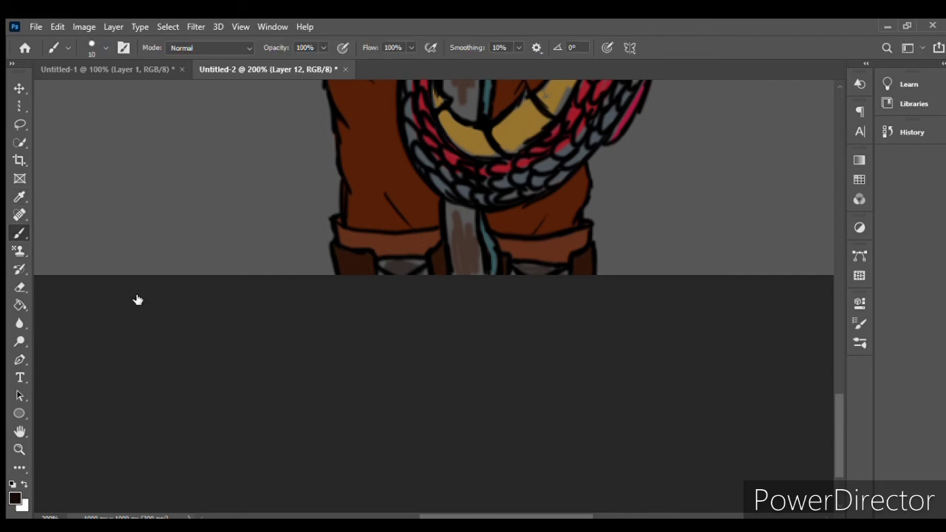
drag(385, 270, 412, 271)
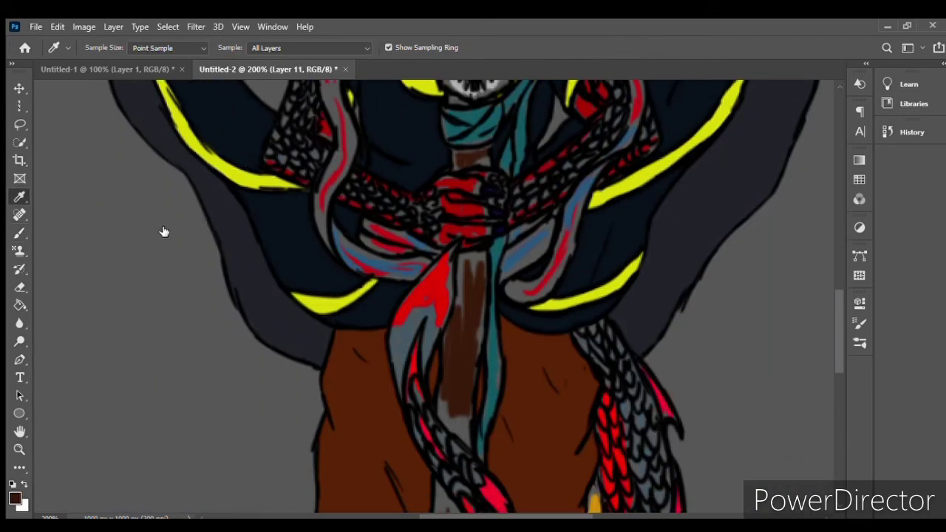
- Cover the grey patch near the neck and the staff strip in dark brown
alt+click(162, 232)
mouse_move(459, 158)
mouse_down()
mouse_move(473, 265)
mouse_move(461, 311)
mouse_move(475, 155)
mouse_move(459, 292)
mouse_up()
scroll(833, 300, up, 3)
scroll(481, 274, down, 5)
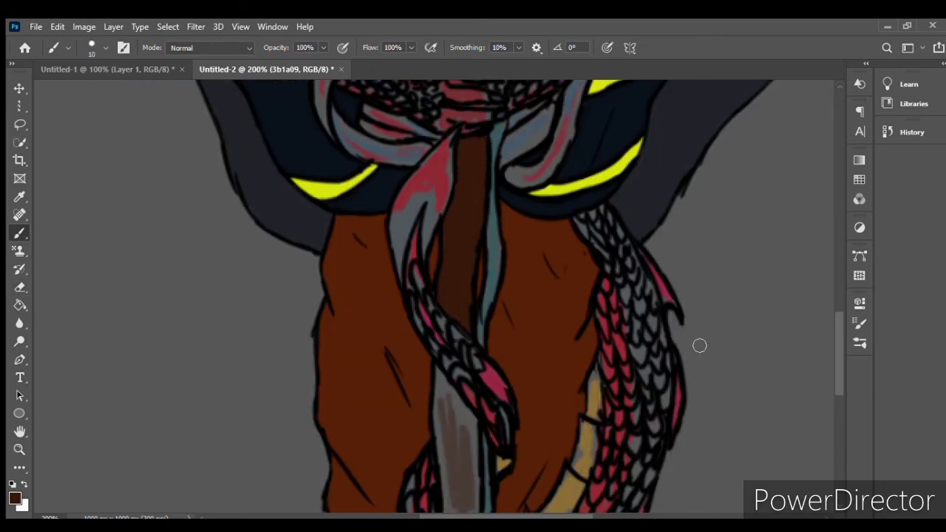
scroll(471, 200, down, 5)
drag(470, 201, 478, 323)
drag(443, 162, 454, 254)
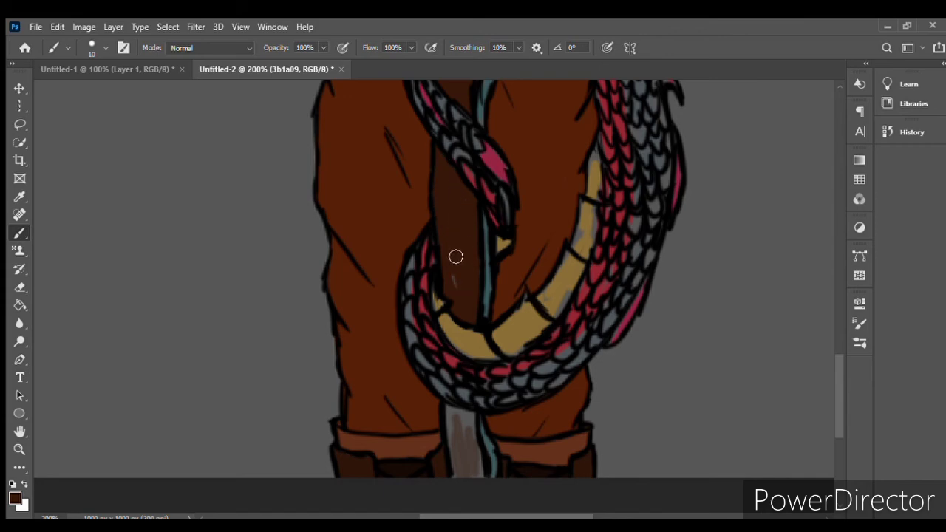
drag(465, 410, 466, 483)
scroll(826, 262, up, 8)
scroll(826, 262, down, 1)
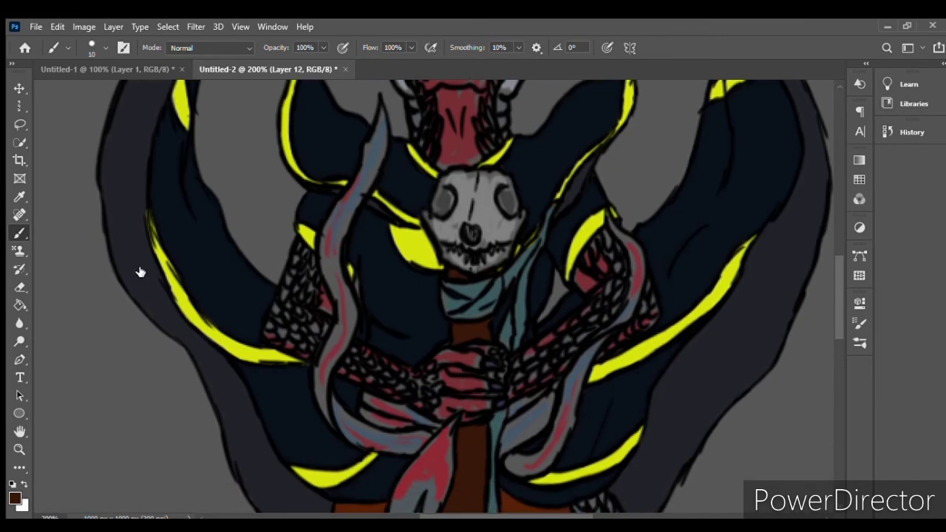
- Paint the top of the skull a paler whitish grey
alt+click(475, 211)
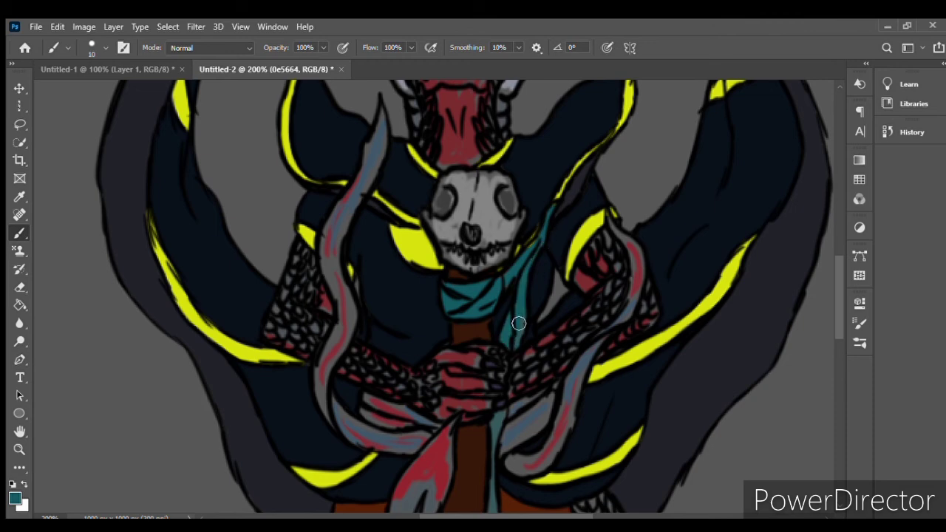
scroll(554, 257, down, 5)
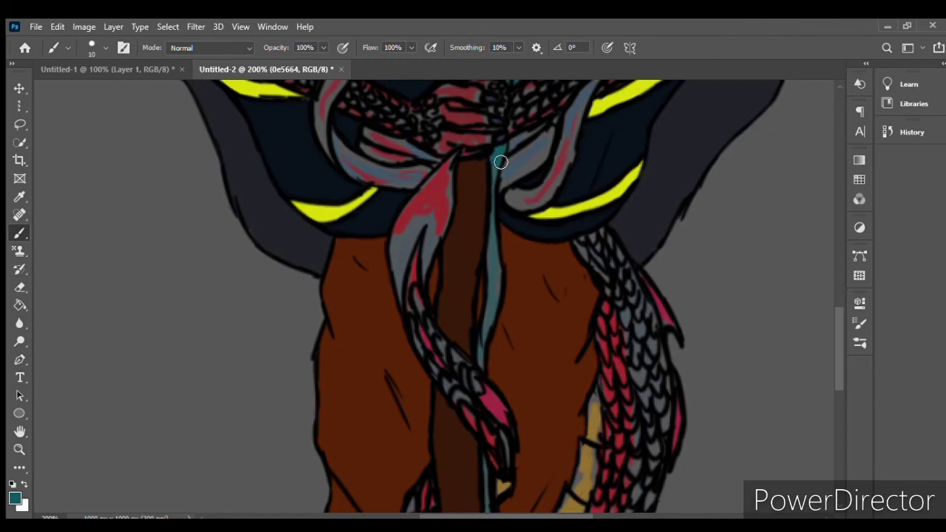
drag(500, 155, 488, 322)
scroll(568, 322, down, 5)
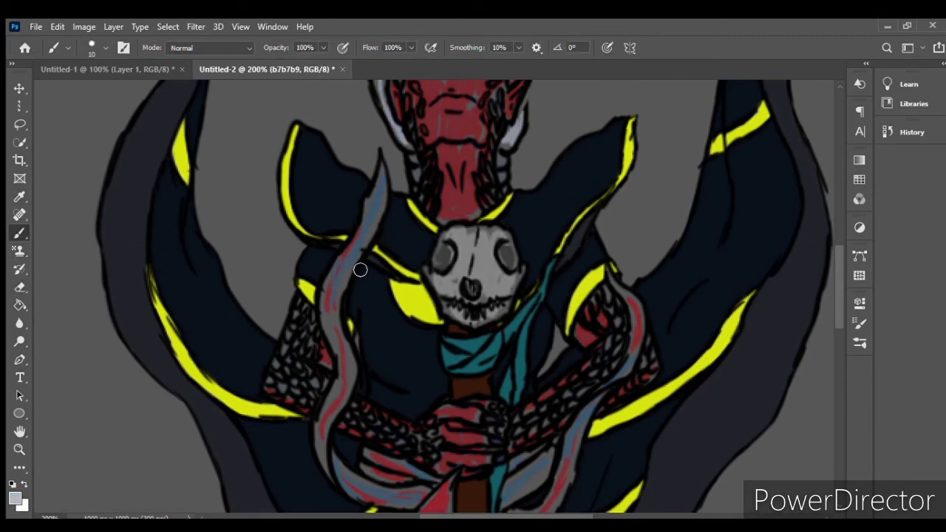
mouse_move(442, 246)
mouse_down()
mouse_move(480, 229)
mouse_move(511, 247)
mouse_move(473, 326)
mouse_move(436, 281)
mouse_move(480, 251)
mouse_move(488, 316)
mouse_up()
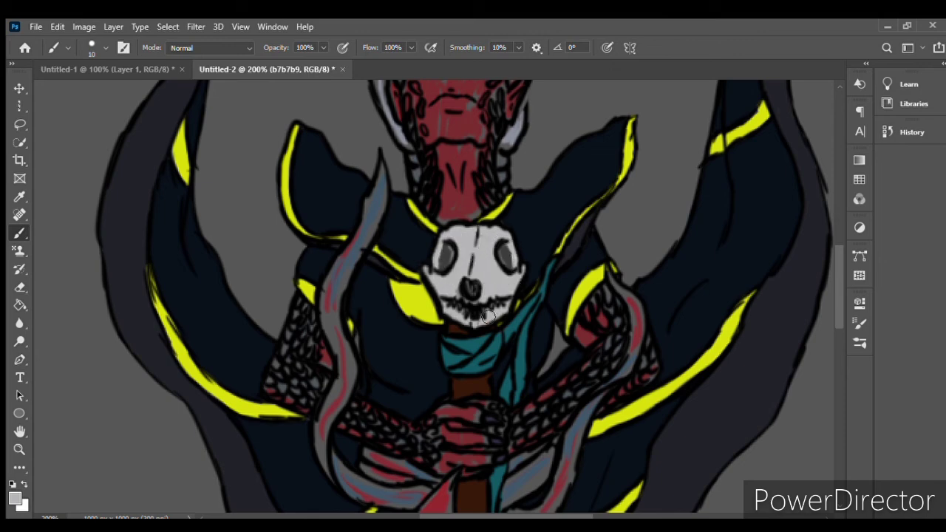
- Darken the skull's eye sockets with dark grey 212121 and zoom out to the whole figure
alt+click(211, 170)
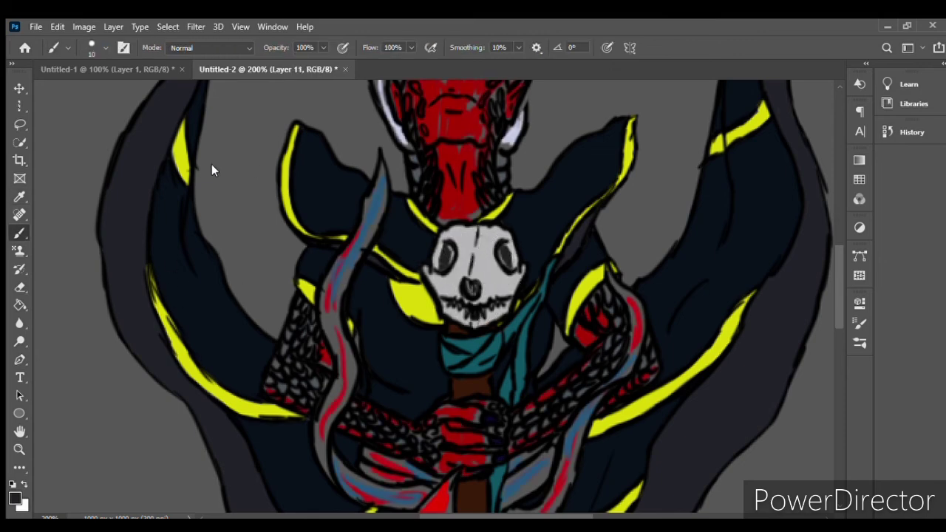
alt+click(175, 204)
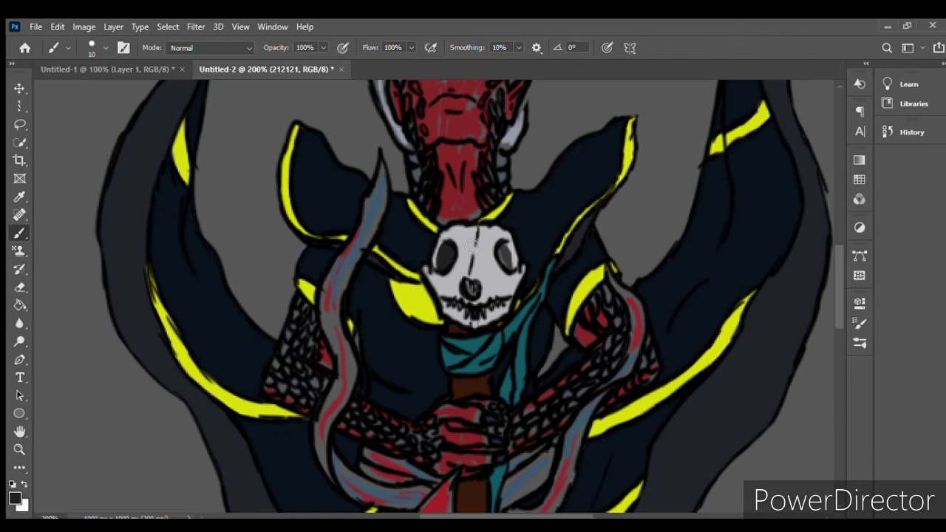
drag(503, 251, 515, 267)
scroll(832, 320, down, 5)
scroll(819, 282, up, 5)
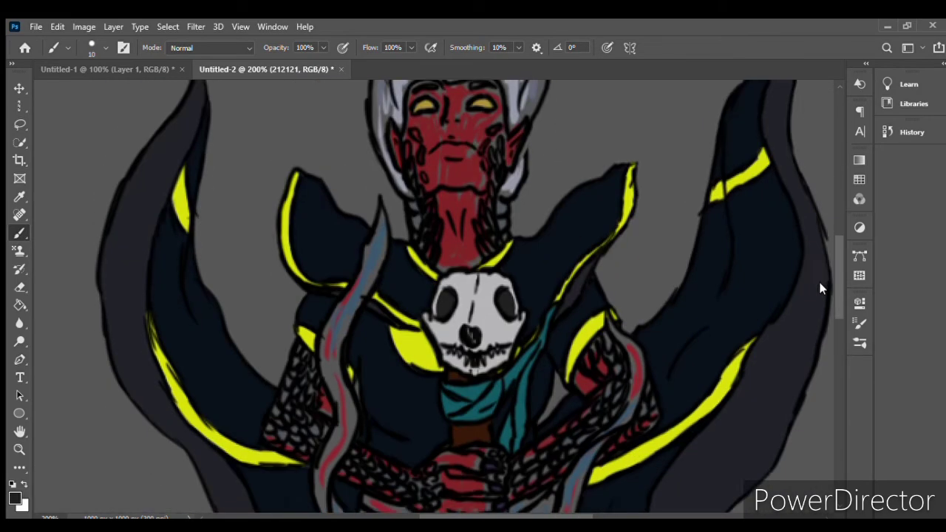
key(z)
key(ctrl+1)
key(i)
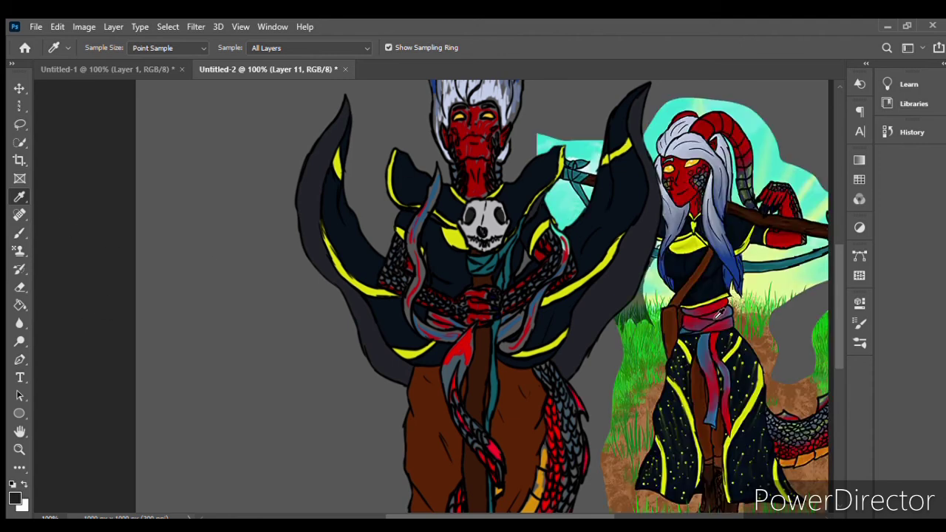
- Sample red and blue from the reference and brush blue onto the chest and lower ribbon
click(715, 316)
key(b)
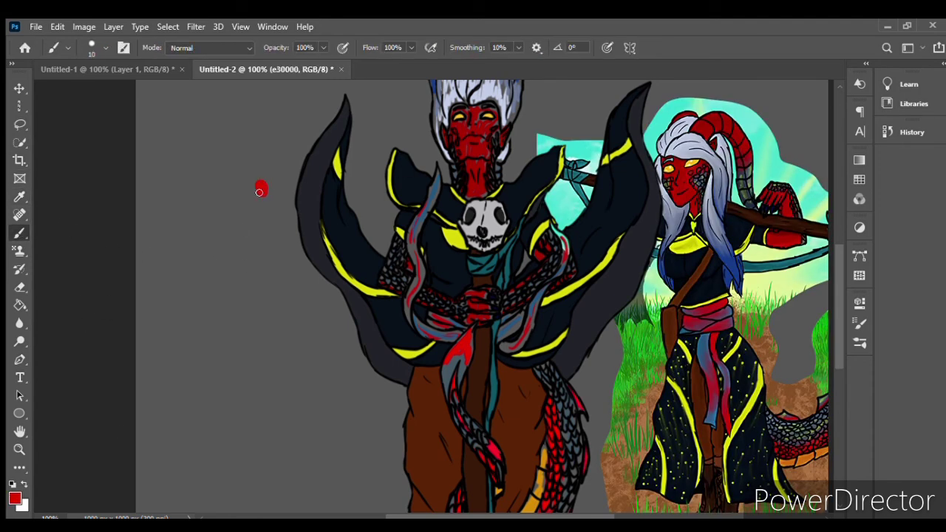
key(i)
key(b)
key(alt+bracketleft)
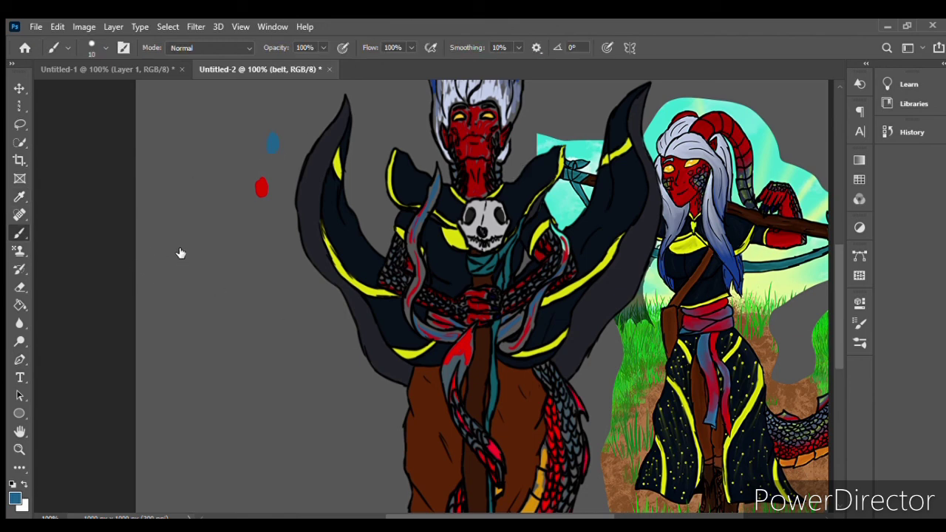
click(442, 306)
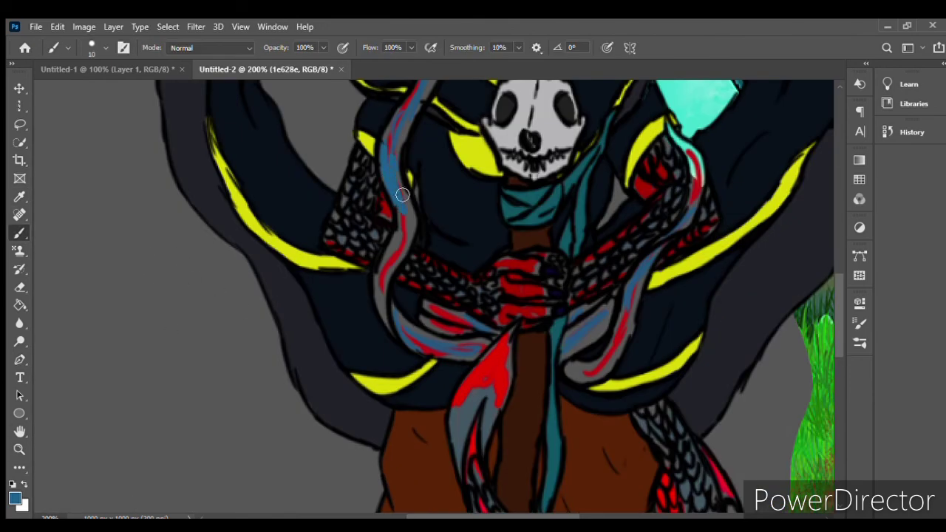
scroll(741, 280, up, 3)
drag(429, 164, 406, 244)
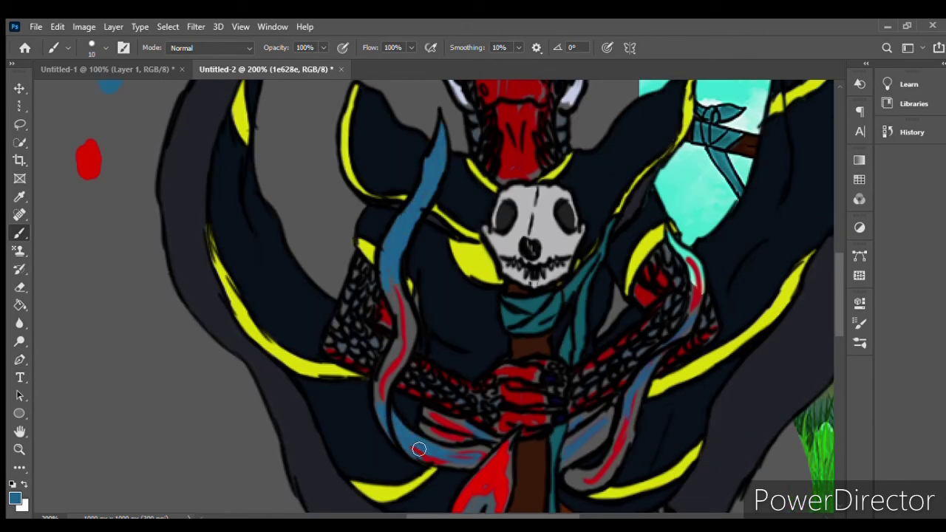
drag(418, 450, 476, 432)
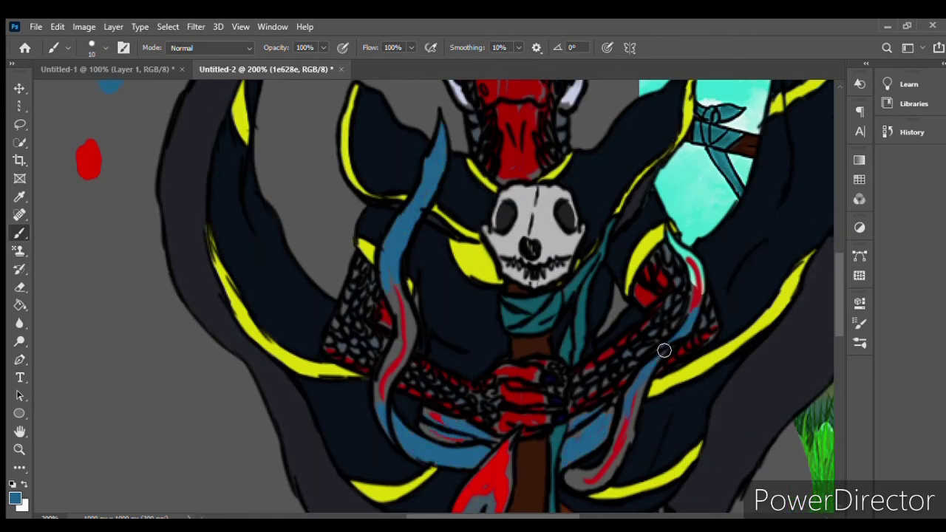
- Add red stripes along the left and right ribbons and across the lower blue band
alt+click(89, 159)
mouse_move(390, 275)
mouse_down()
mouse_move(399, 332)
mouse_move(381, 399)
mouse_up()
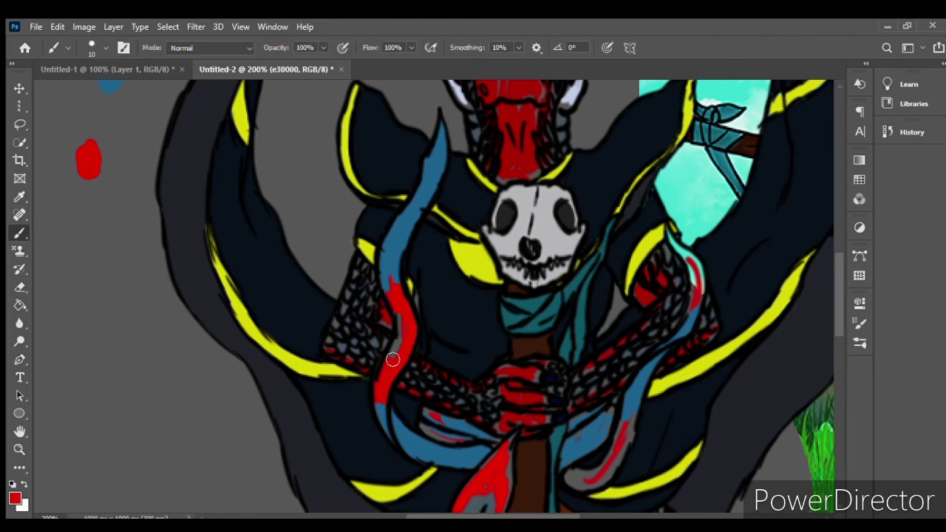
drag(403, 318, 407, 355)
mouse_move(669, 233)
mouse_down()
mouse_move(697, 274)
mouse_move(693, 314)
mouse_up()
mouse_move(631, 415)
mouse_down()
mouse_move(603, 484)
mouse_move(595, 436)
mouse_move(606, 423)
mouse_up()
drag(481, 433, 440, 439)
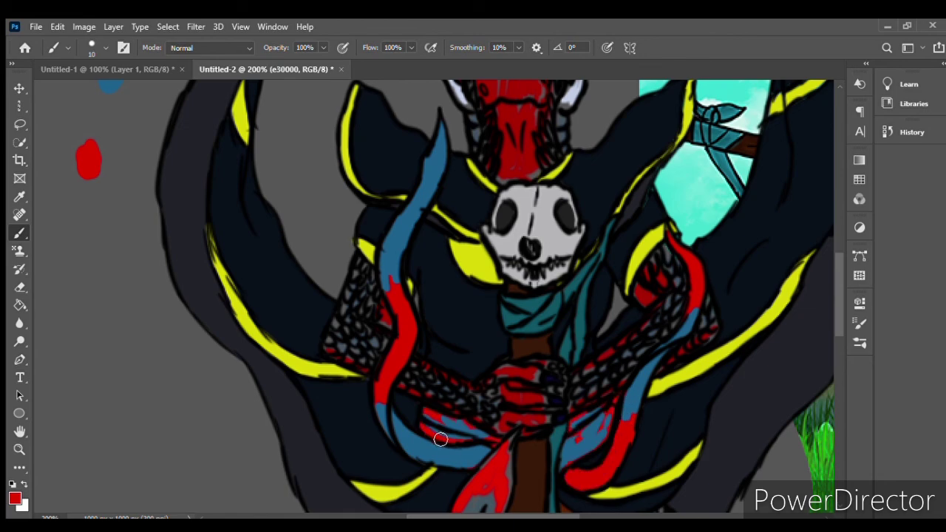
- Sample the darker red bf0603 from the reference and paint blue-grey on the hanging ribbon end
scroll(481, 357, down, 5)
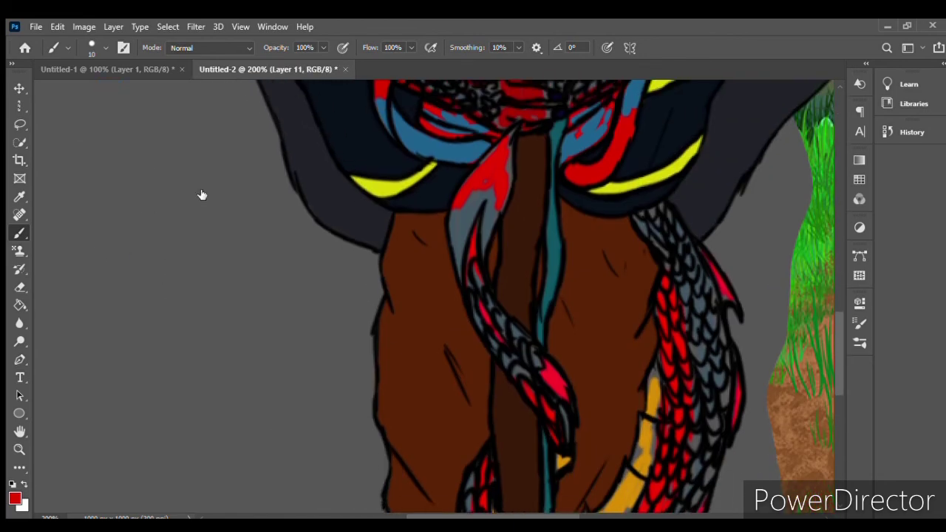
scroll(200, 197, right, 5)
scroll(201, 340, up, 2)
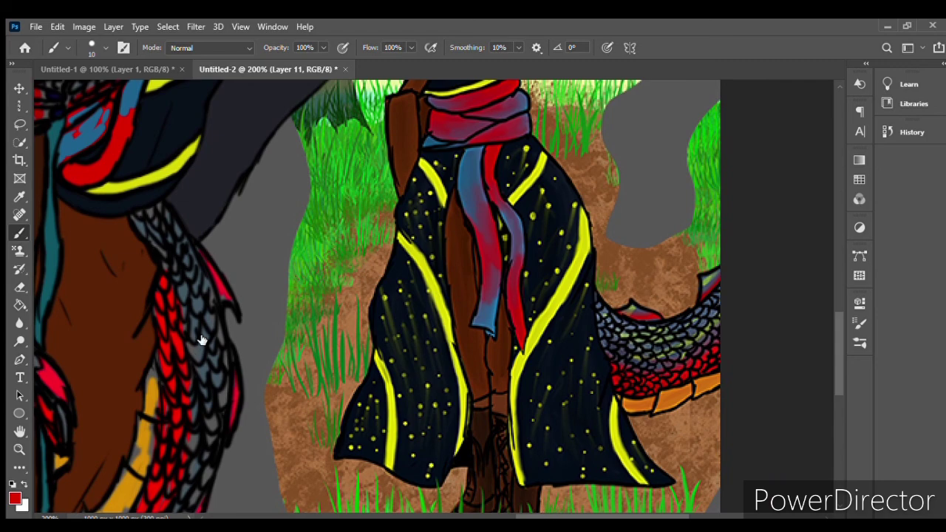
ctrl+click(523, 383)
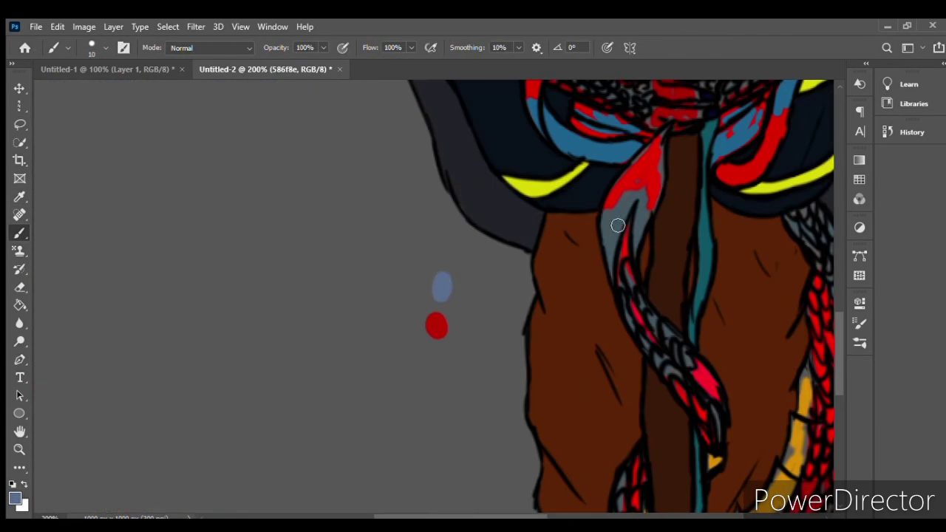
mouse_move(613, 222)
mouse_down()
mouse_move(628, 189)
mouse_move(654, 207)
mouse_up()
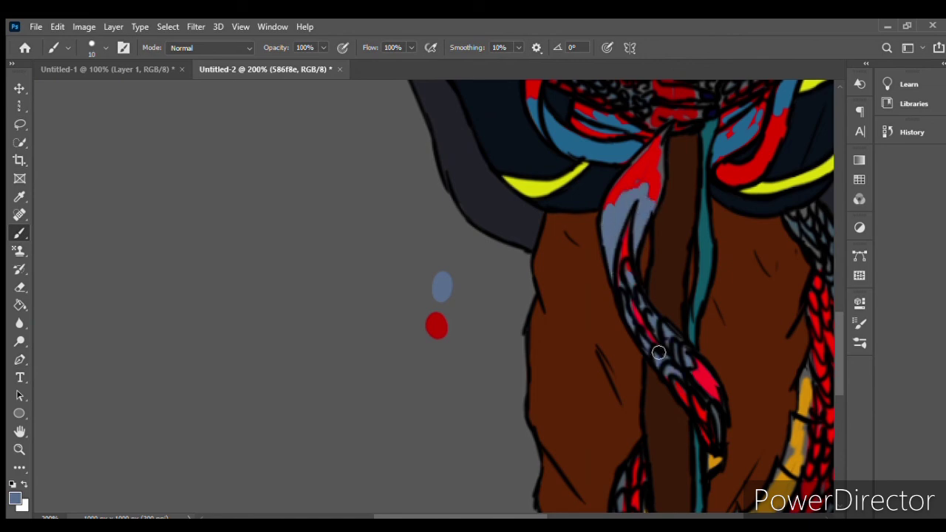
- Paint red over the hanging ribbon's blue-grey strip
scroll(489, 395, right, 5)
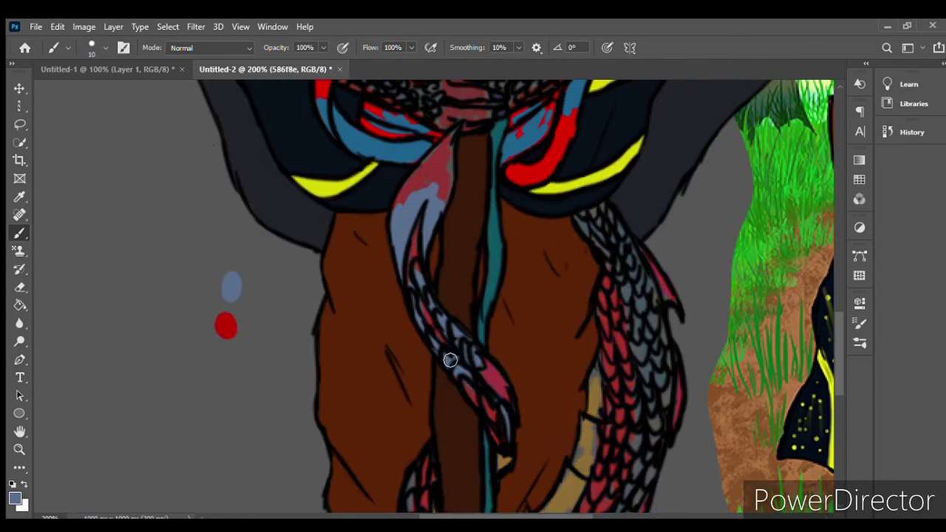
scroll(593, 232, down, 5)
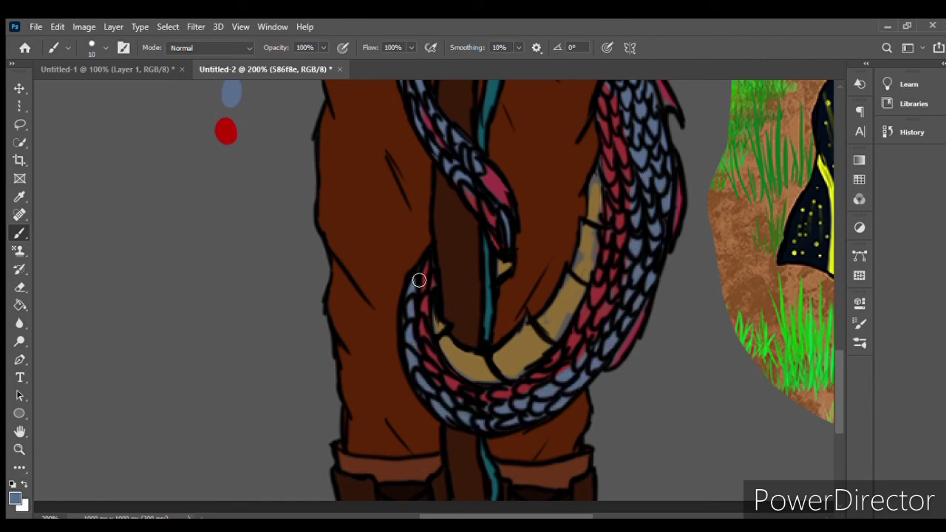
scroll(648, 455, right, 9)
scroll(647, 455, left, 10)
scroll(694, 332, up, 5)
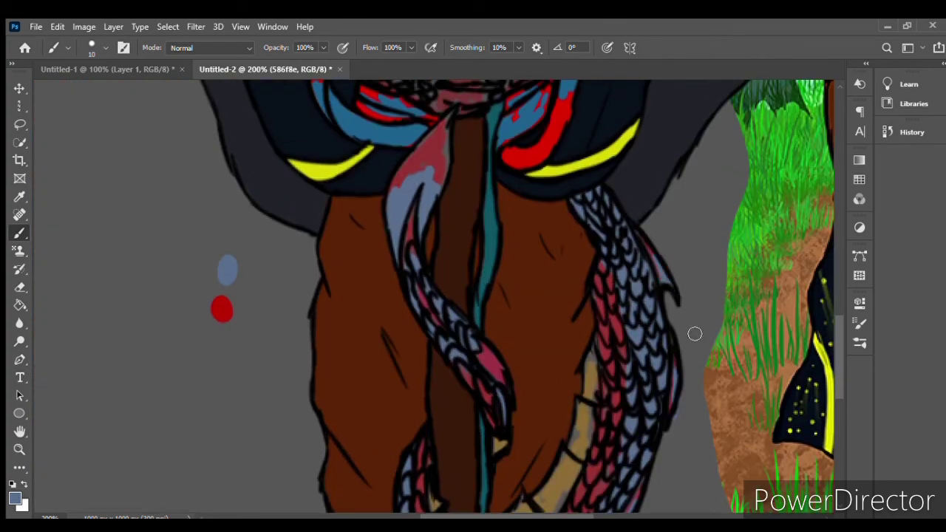
scroll(694, 331, down, 1)
scroll(582, 153, left, 3)
scroll(582, 153, left, 2)
alt+click(582, 153)
drag(582, 153, 616, 118)
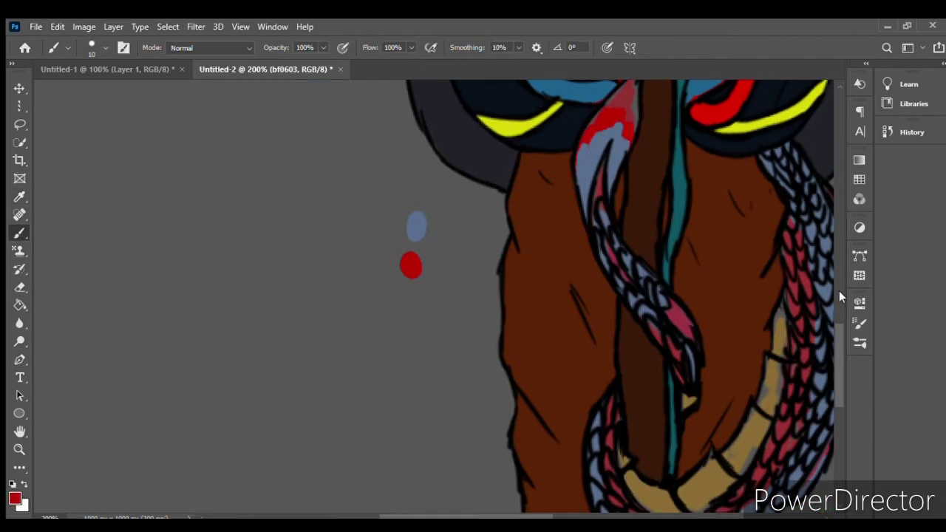
scroll(608, 217, up, 3)
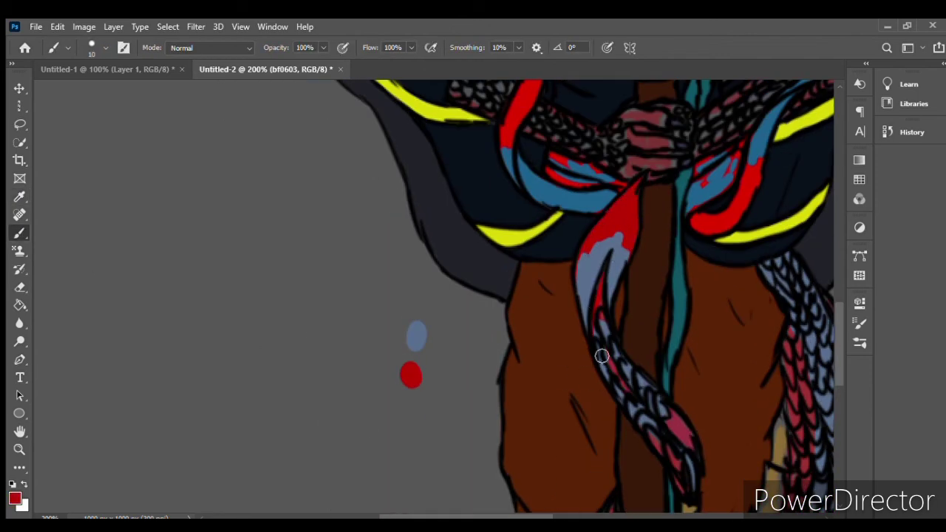
scroll(627, 370, down, 6)
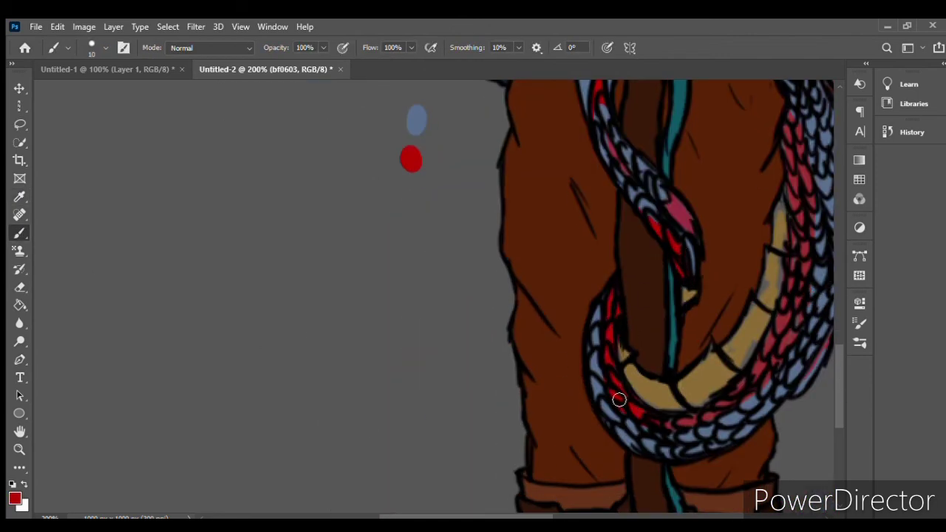
- Paint the tail coil's scales red, erasing any overspill
drag(619, 399, 754, 372)
scroll(753, 372, right, 7)
drag(570, 350, 524, 348)
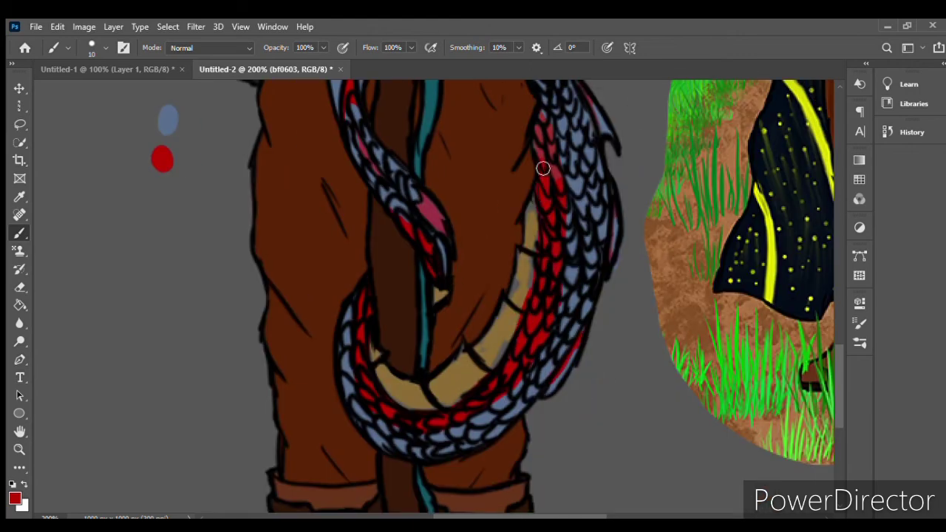
scroll(608, 126, up, 1)
click(20, 287)
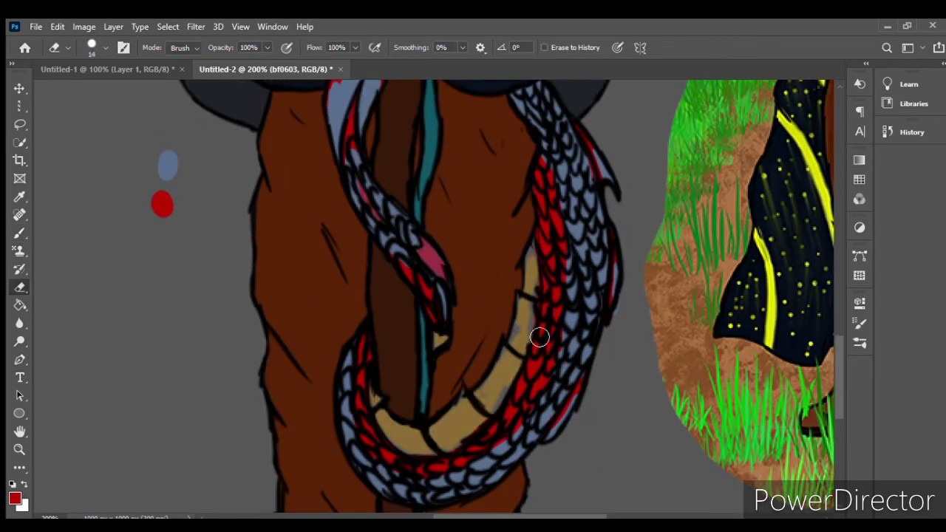
key(i)
key(b)
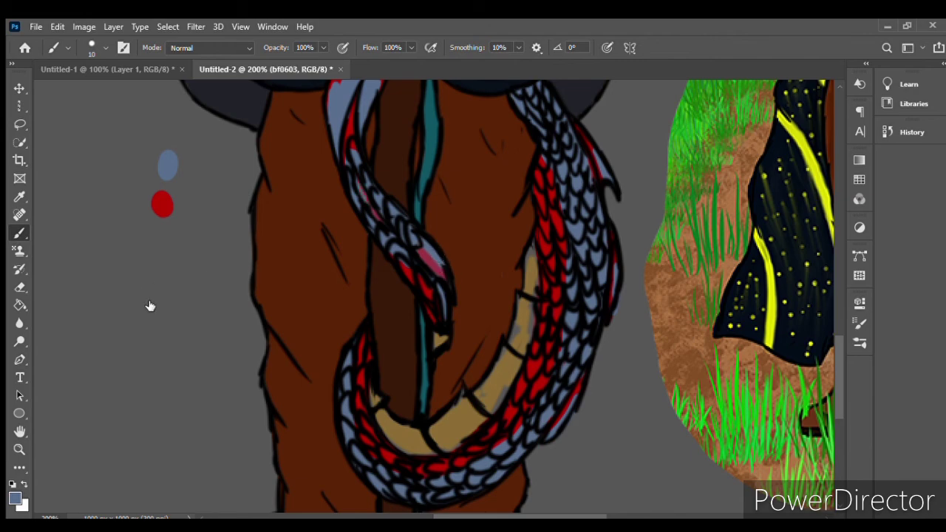
- Fill the tail's tan belly band orange and paint the clasped hands red
click(20, 196)
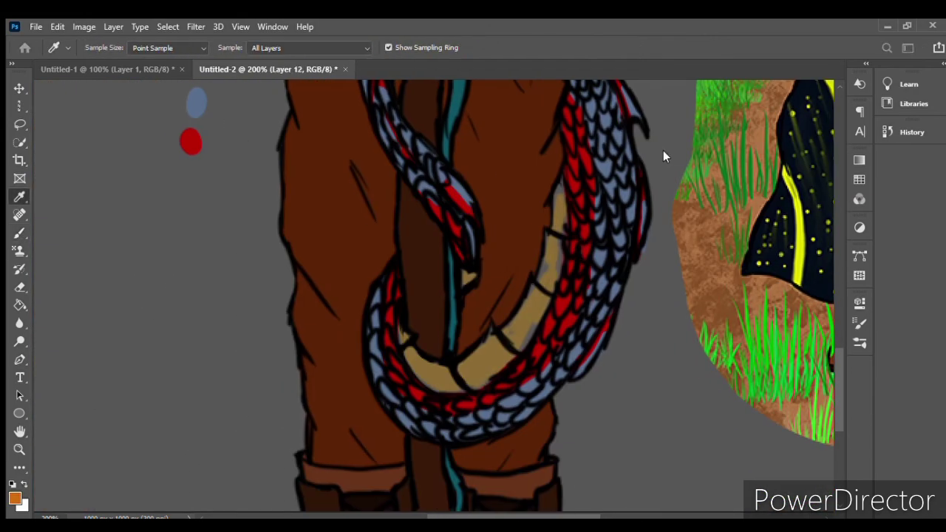
click(186, 184)
click(465, 279)
mouse_move(405, 338)
mouse_down()
mouse_move(465, 384)
mouse_move(564, 201)
mouse_move(524, 311)
mouse_move(473, 373)
mouse_up()
scroll(830, 356, up, 1)
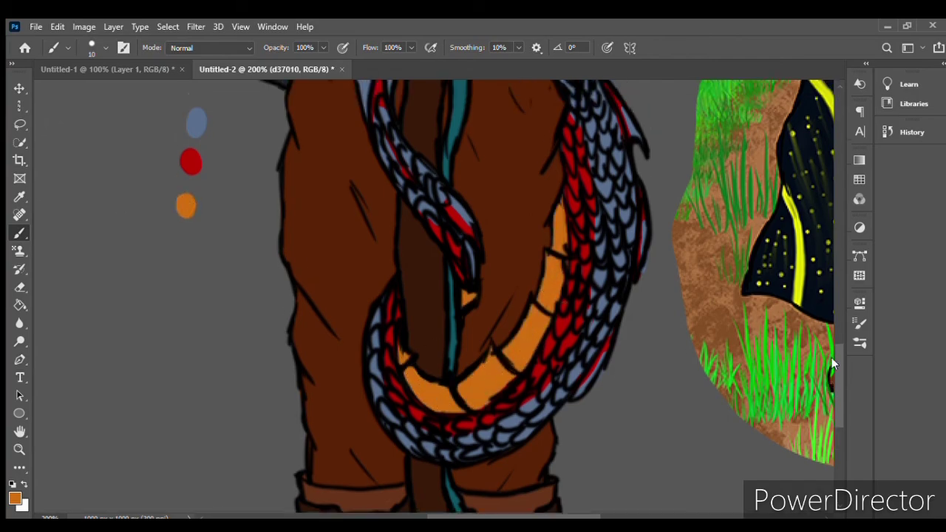
scroll(830, 357, up, 3)
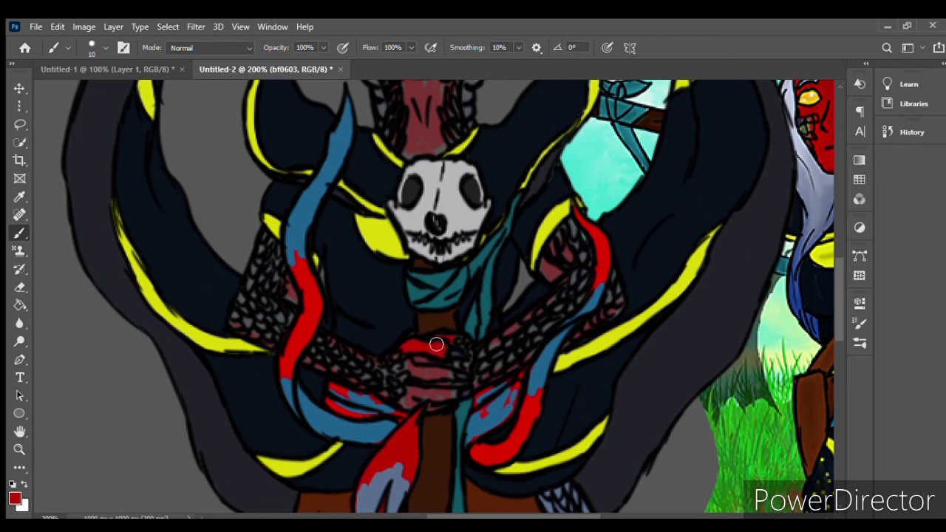
mouse_move(436, 344)
mouse_down()
mouse_move(418, 401)
mouse_move(403, 399)
mouse_up()
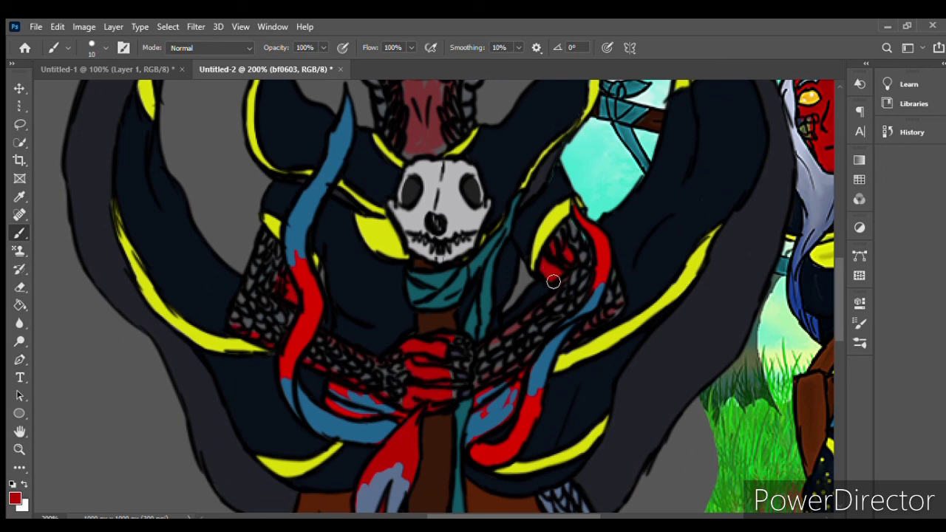